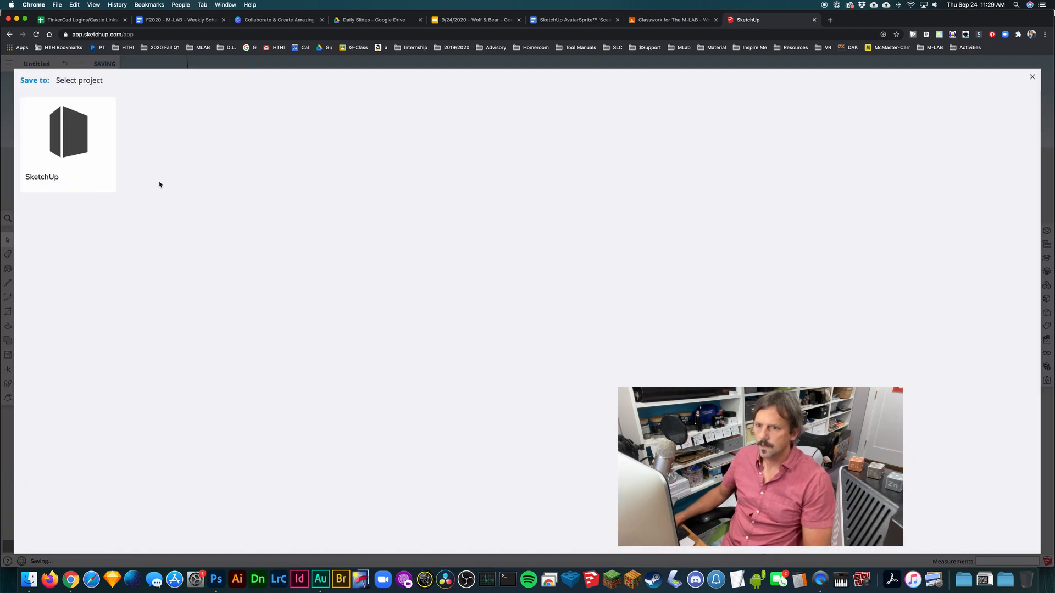
Save the model in the SketchUp project under the name FirstNameLastName-AvatarSprite.
click(68, 135)
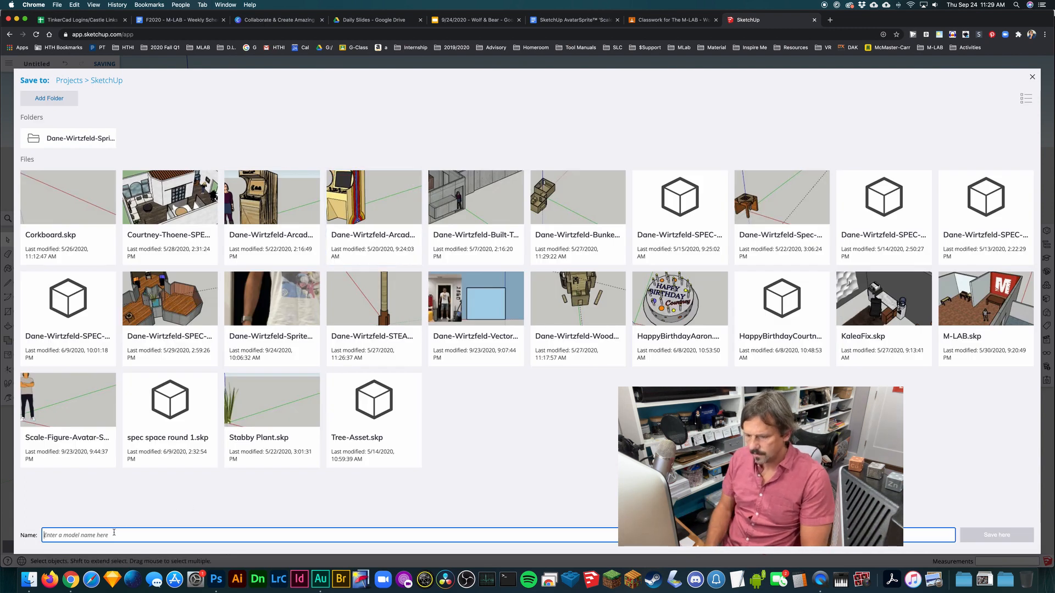
text(FirstNameLasr)
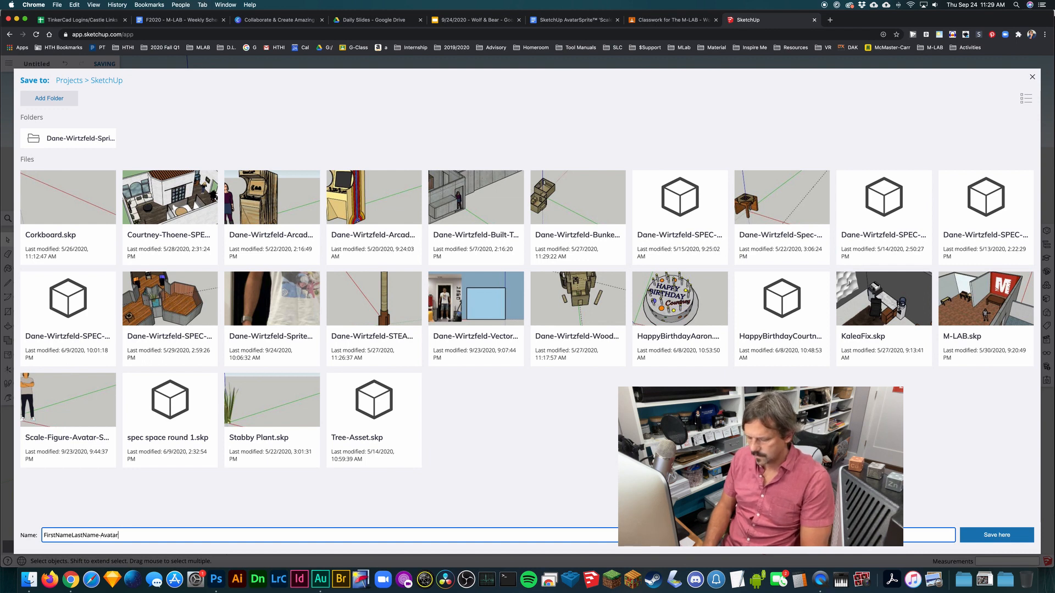
text(Sprite)
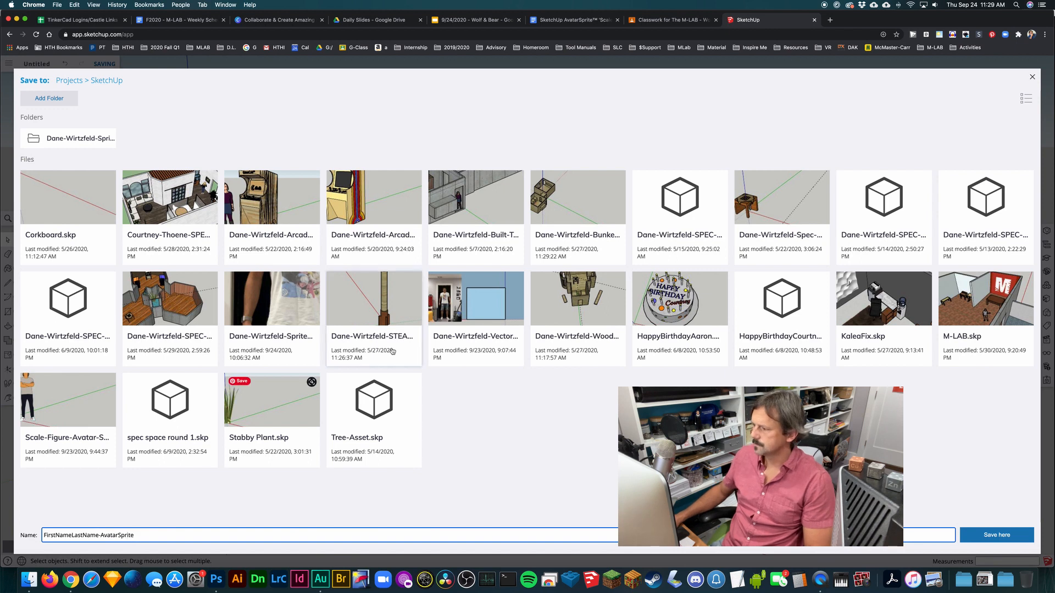
click(996, 537)
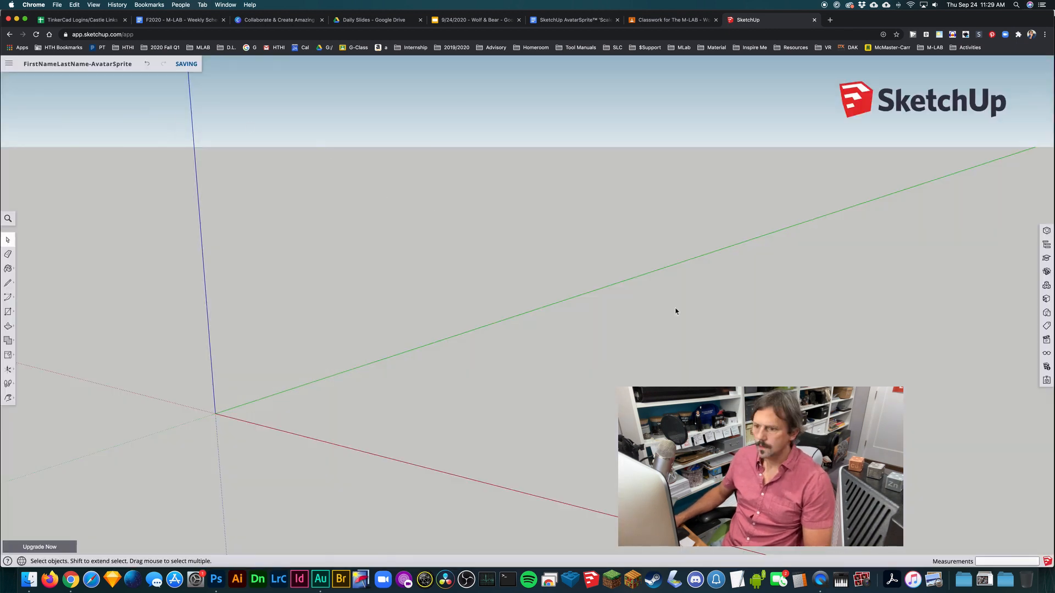
Insert IMG_4503.JPG as an image lying flat on the ground, about 5' 6" wide, with one corner on the red axis.
click(14, 66)
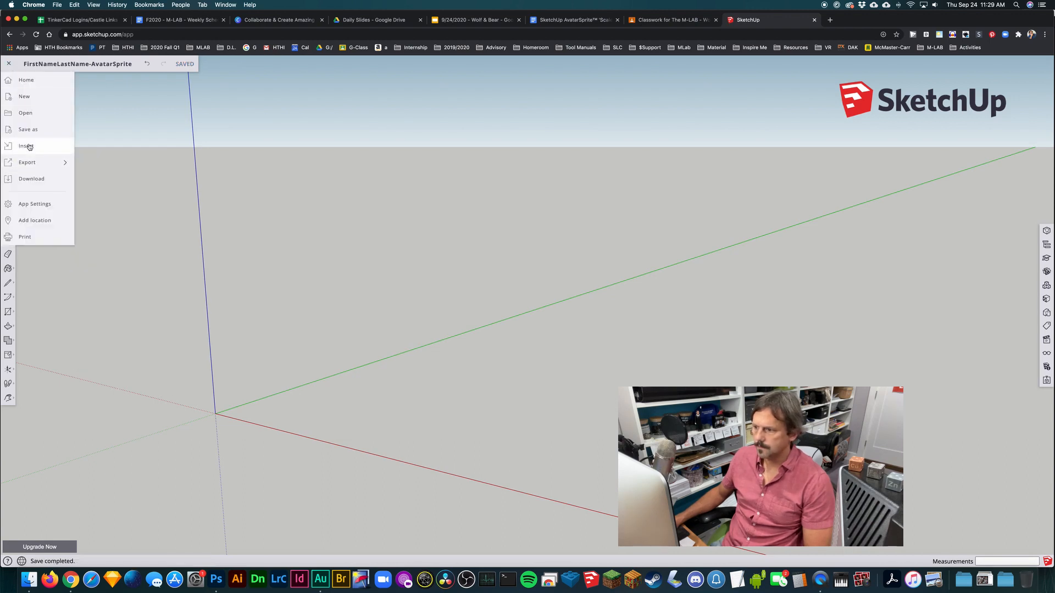
click(29, 146)
click(557, 320)
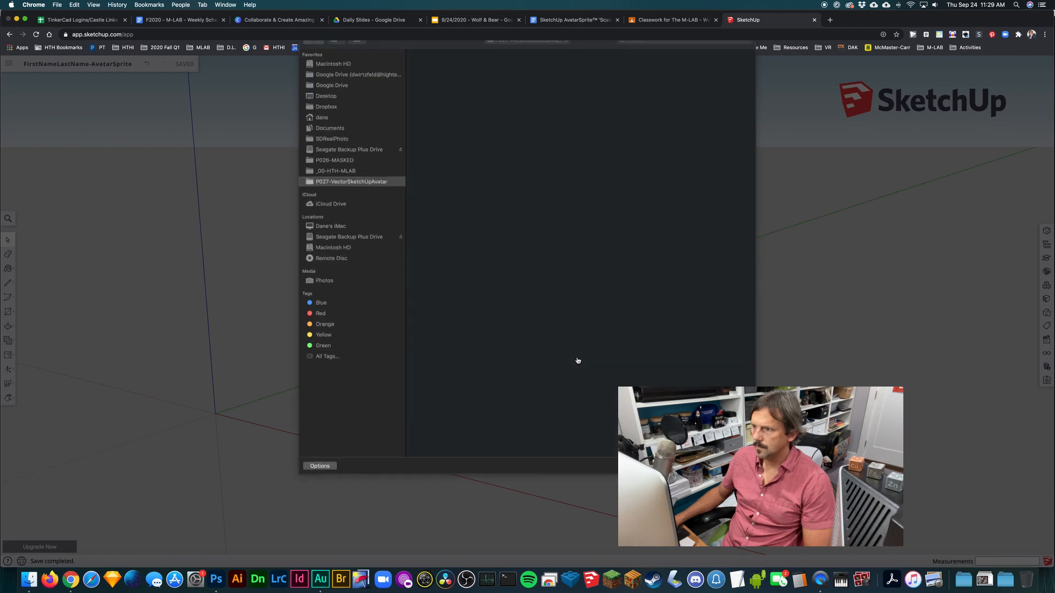
click(431, 78)
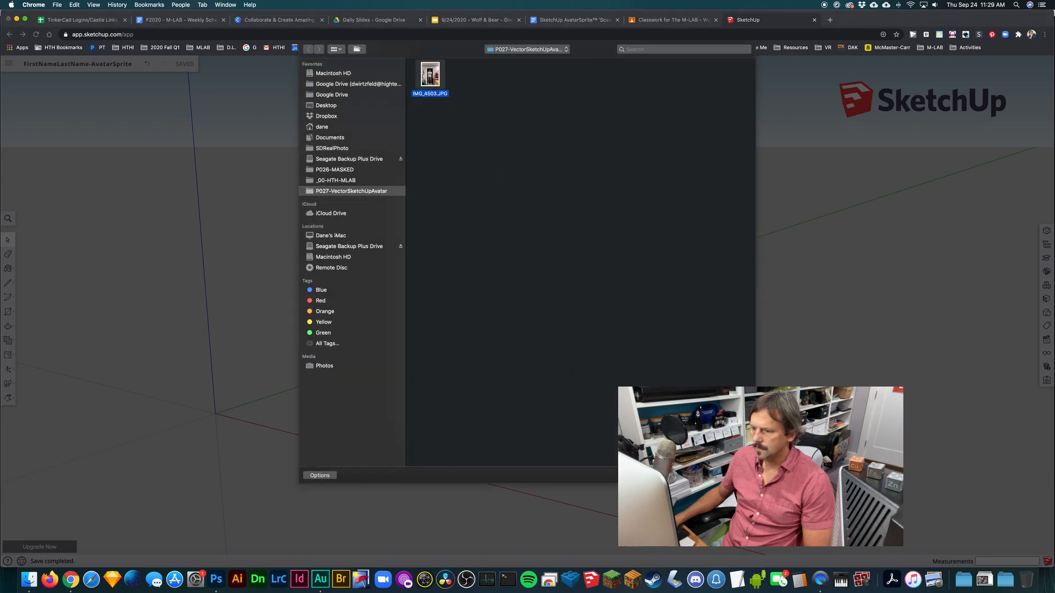
key(Return)
click(498, 384)
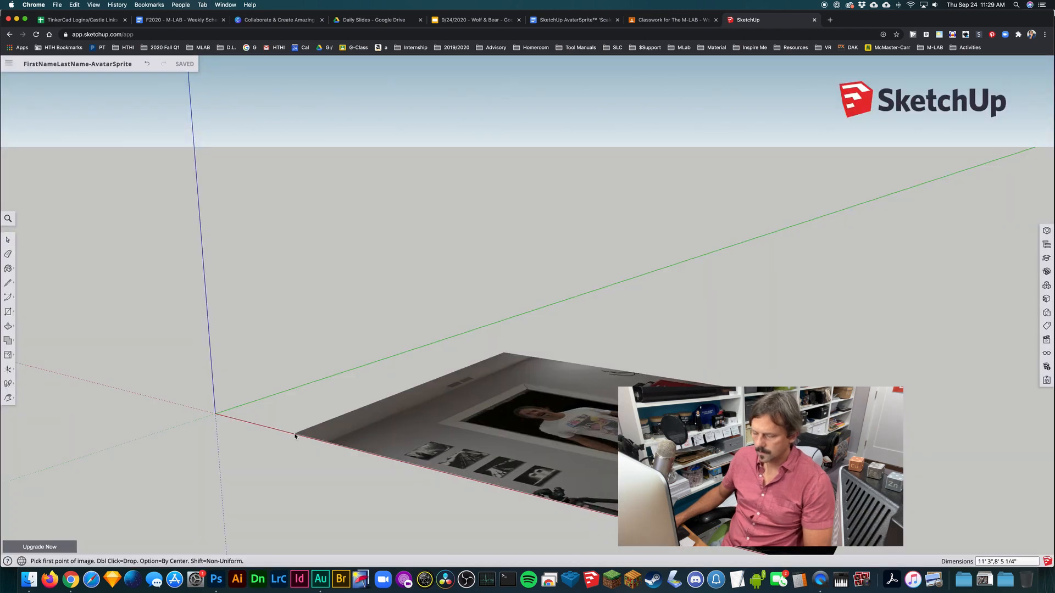
click(300, 436)
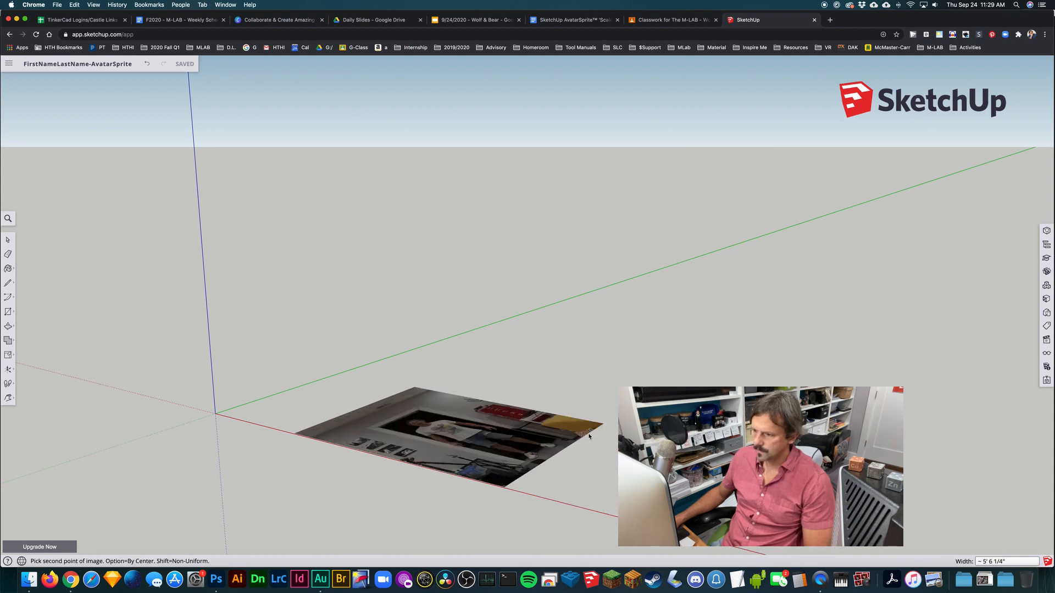
click(603, 424)
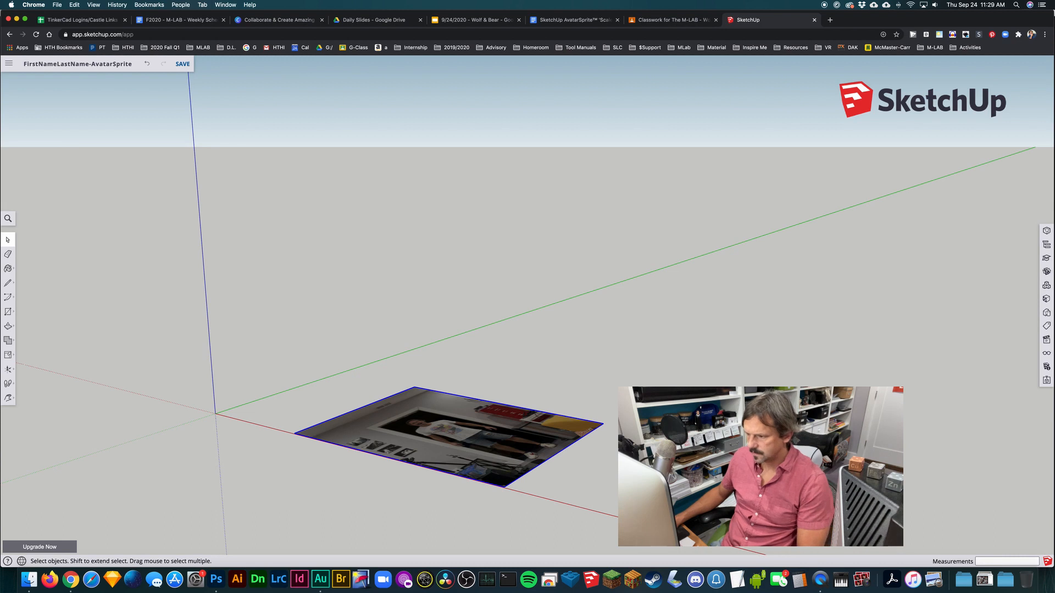
Slide the image along the red axis about 4' away from the origin and about 2' 8" back.
click(429, 428)
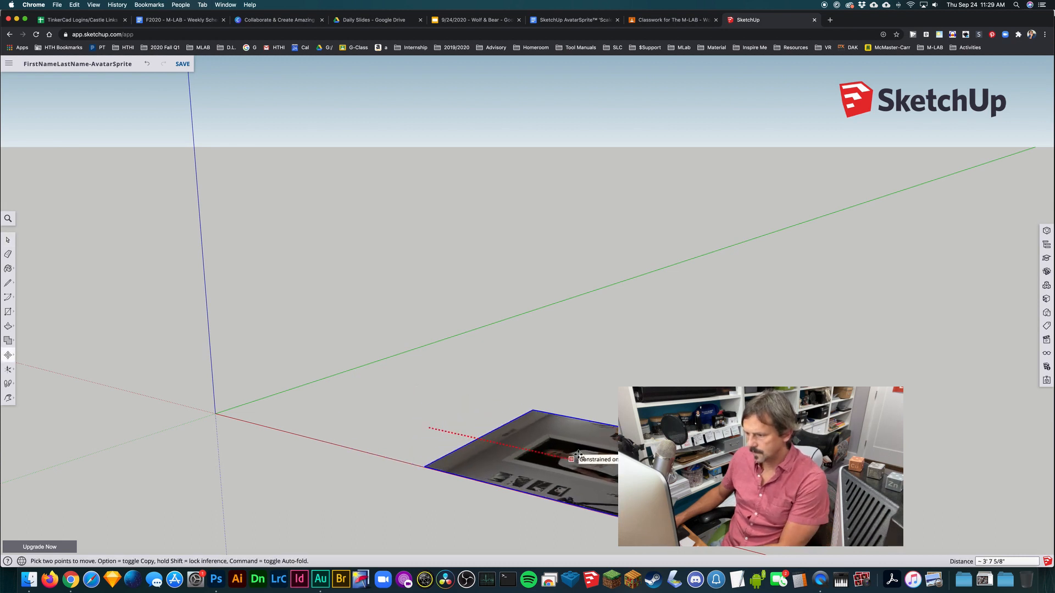
key(Escape)
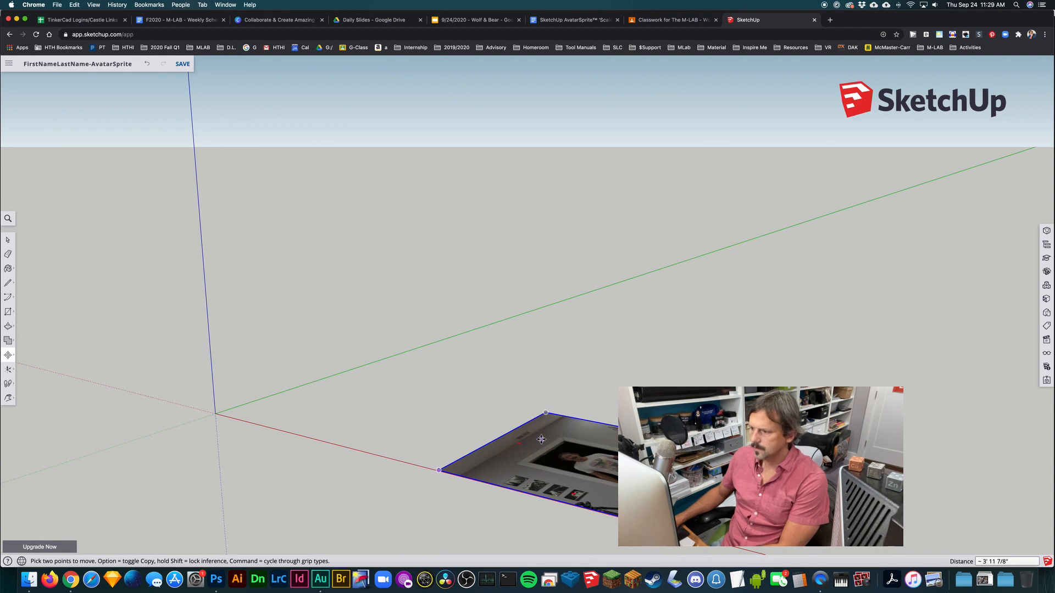
click(561, 449)
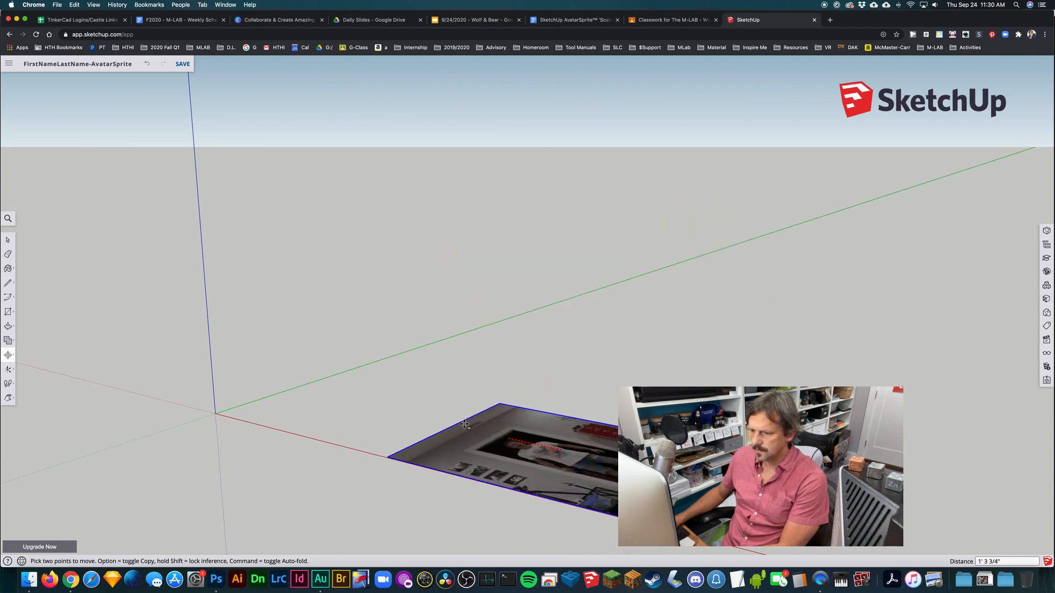
click(468, 422)
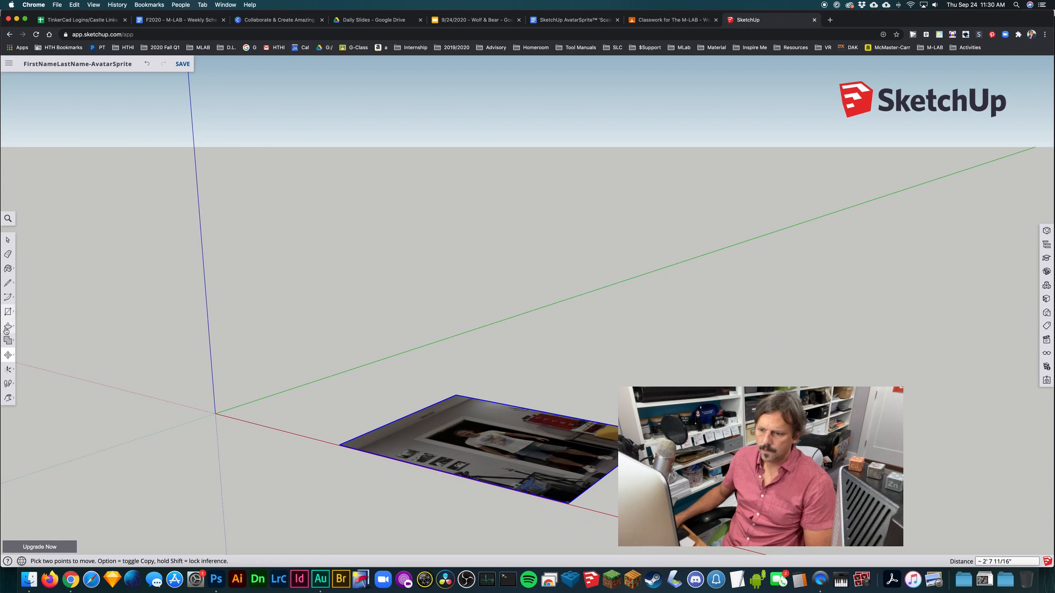
Draw an upright 3" by 6' .5" rectangle starting on the red axis between the origin and the image.
key(r)
click(246, 422)
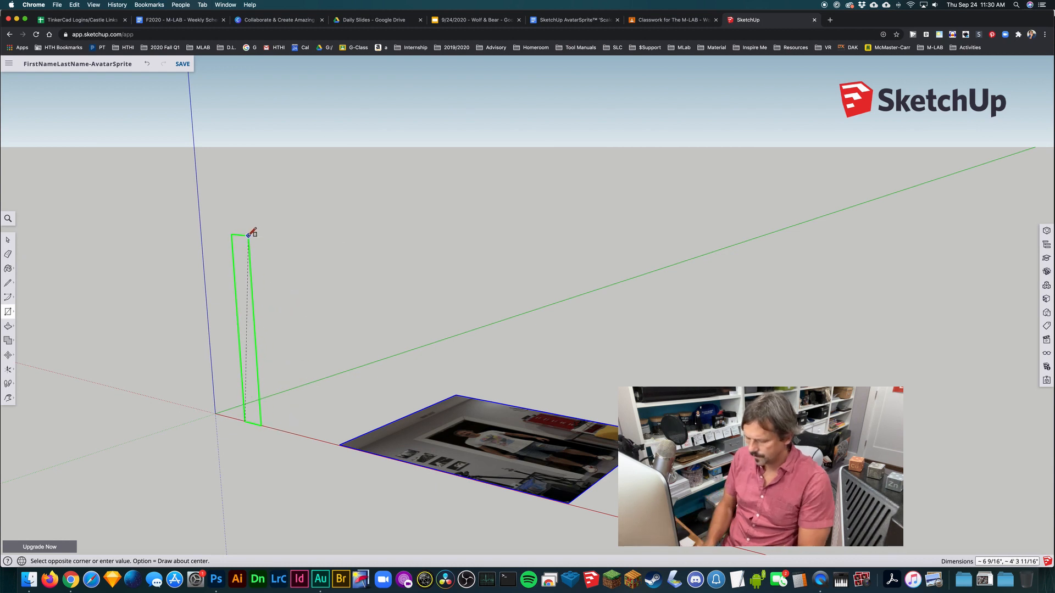
text(3", 6' .5)
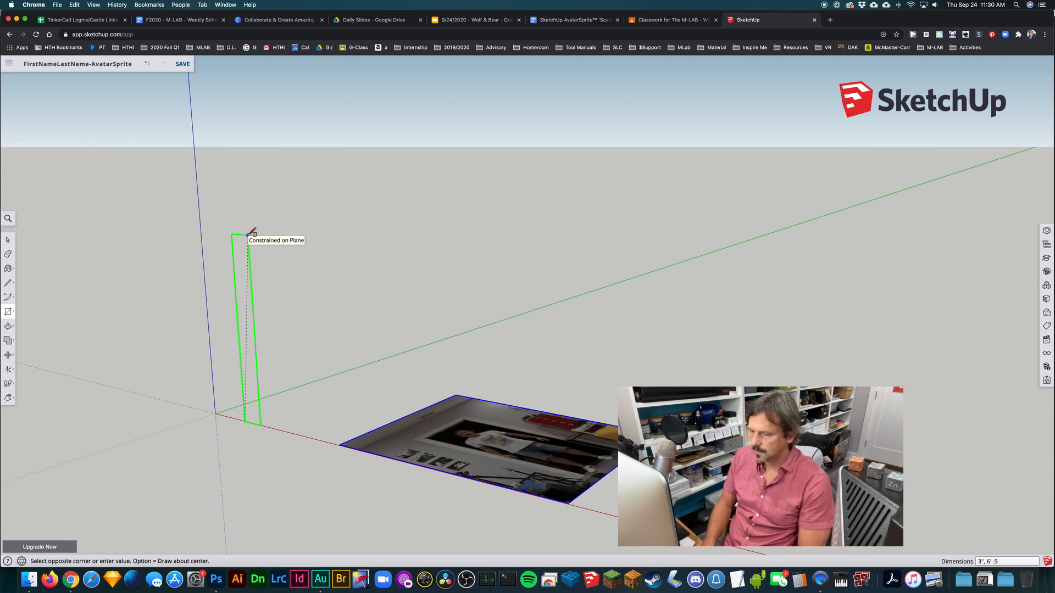
key(Return)
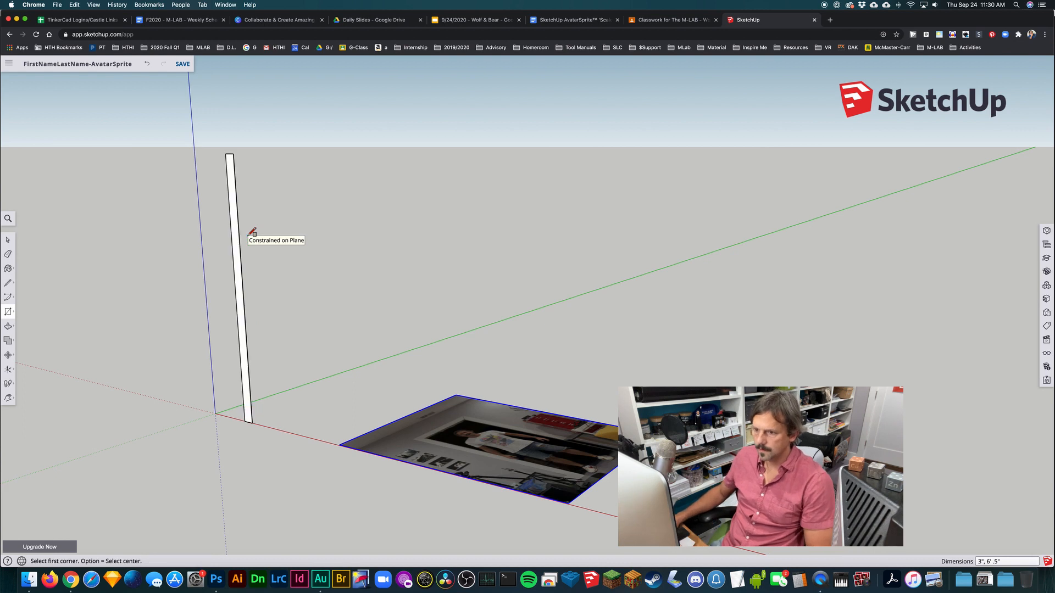
Rotate the flat image 90° about its far short edge so that it stands upright.
key(h)
drag(364, 282, 427, 310)
key(space)
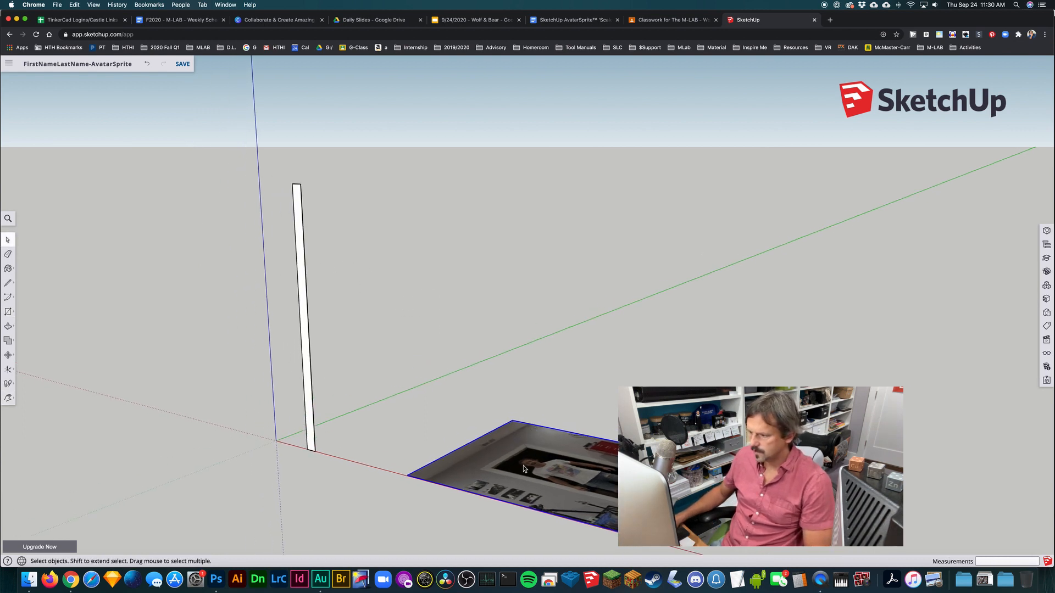
key(q)
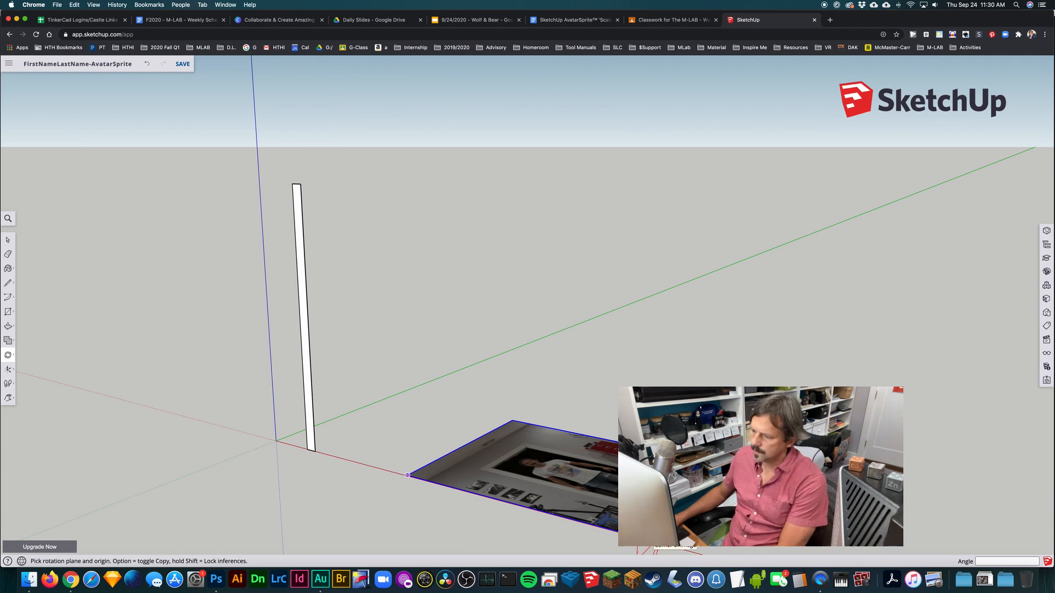
click(408, 476)
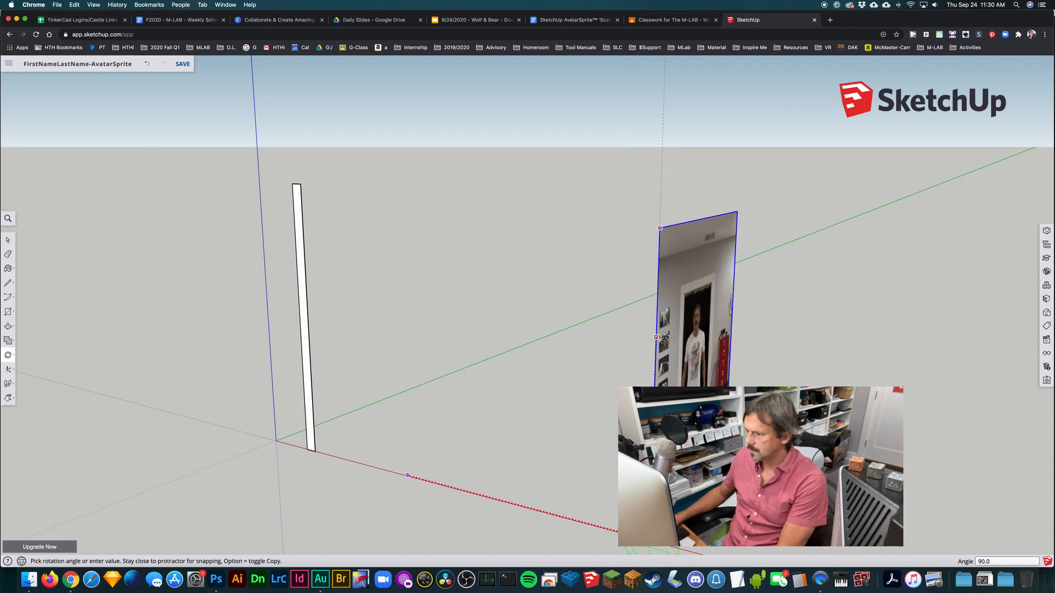
click(658, 336)
Rotate the standing image about its vertical edge until its face runs parallel to the red axis.
scroll(714, 369, down, 3)
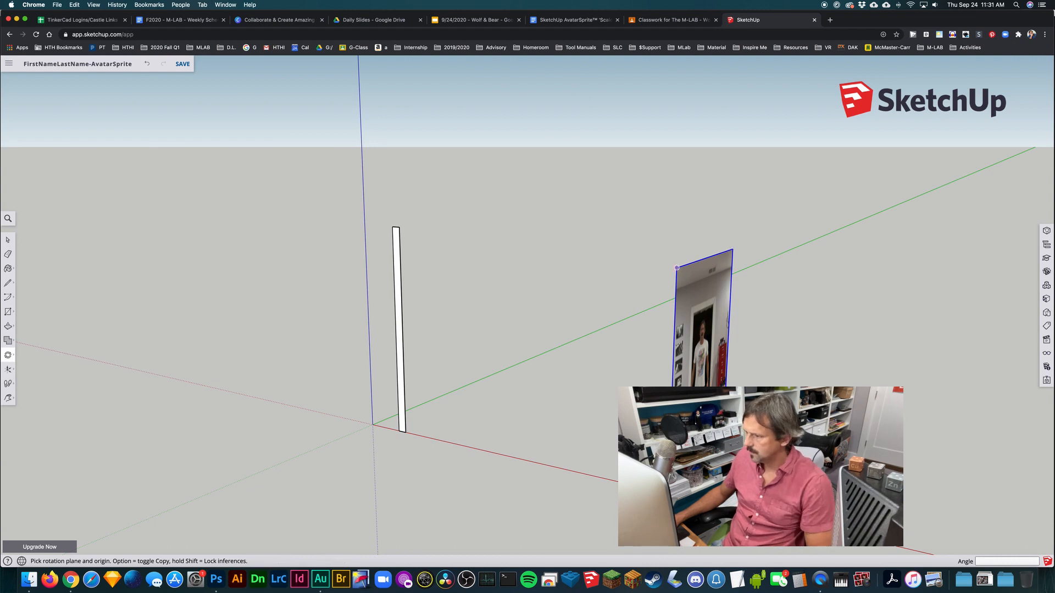
click(677, 268)
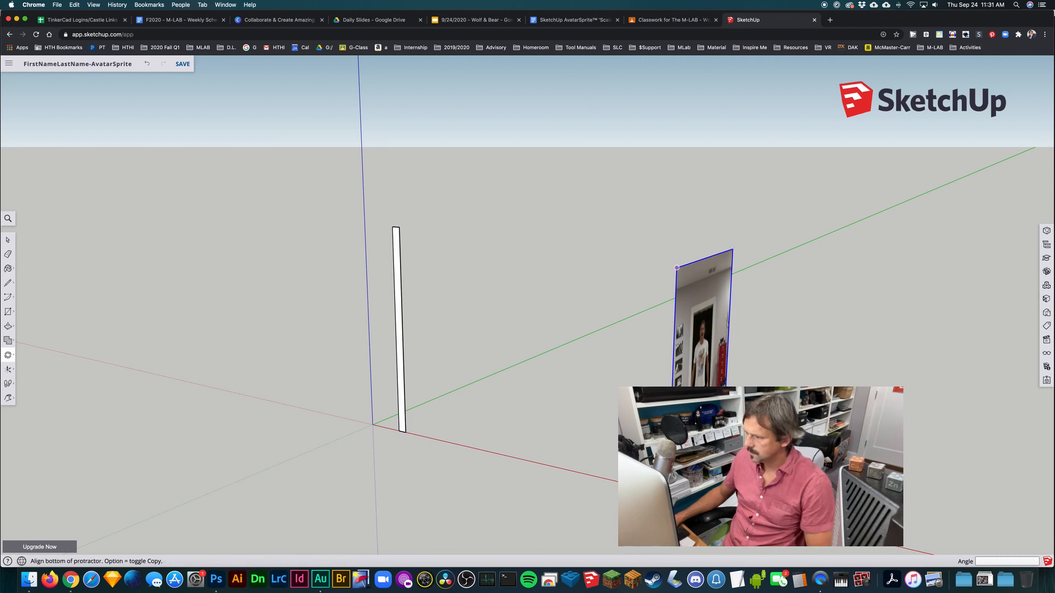
click(732, 250)
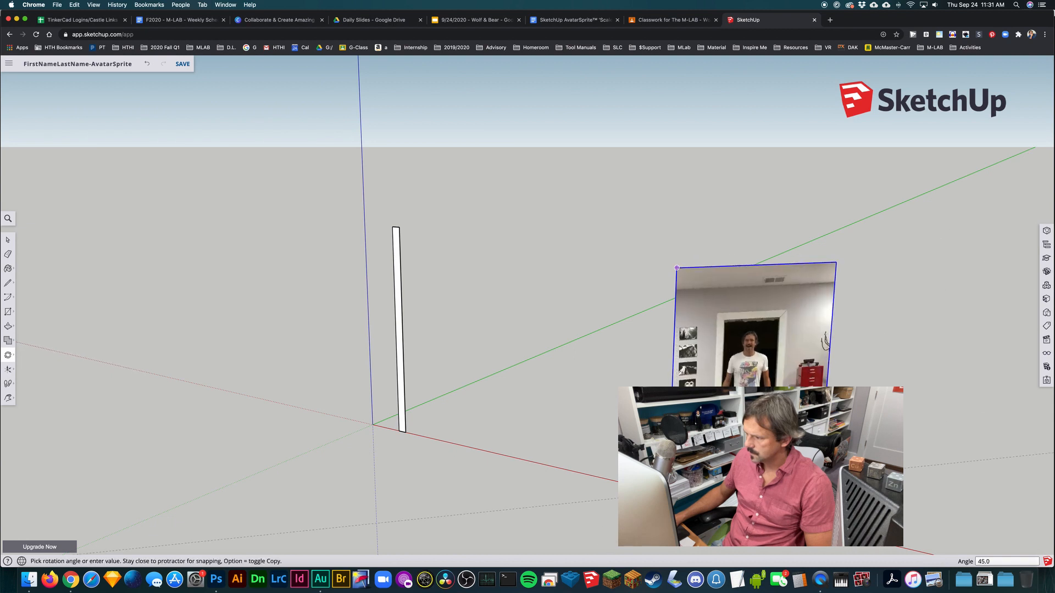
click(870, 284)
Move the image about 7' 11" along the red axis to stand right beside the upright rectangle.
key(m)
click(761, 456)
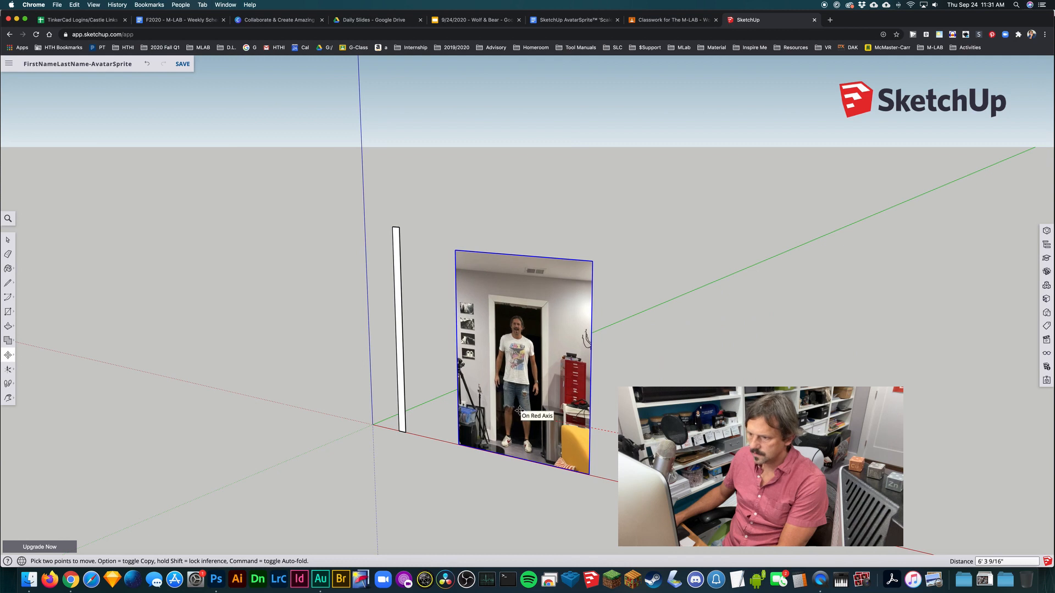
click(468, 400)
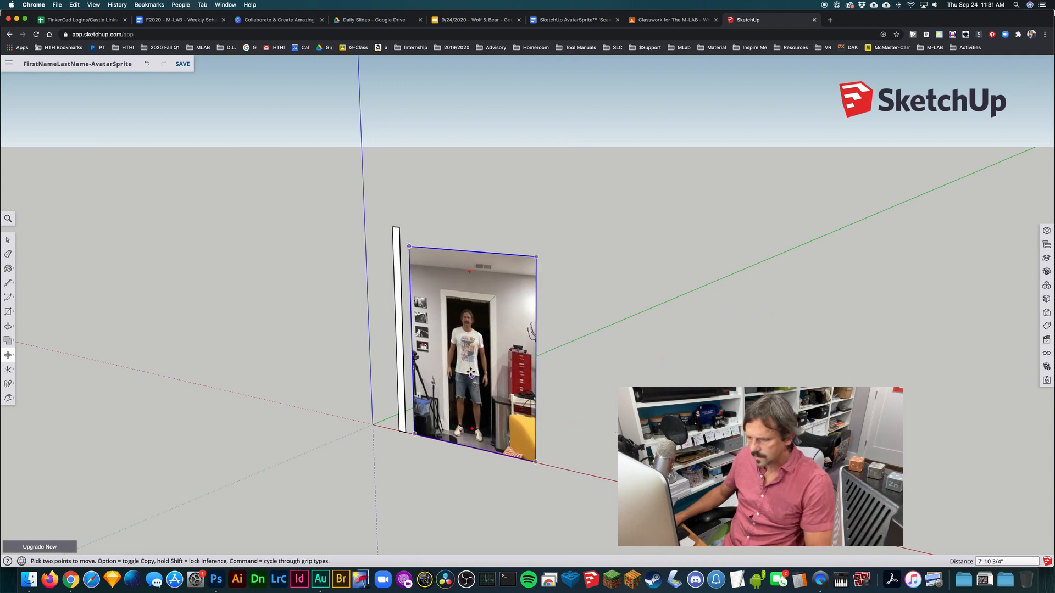
Scale the image up uniformly from its upper corner by about 1.50 and from its lower corner by about 1.05.
scroll(470, 380, up, 2)
scroll(478, 374, down, 2)
key(s)
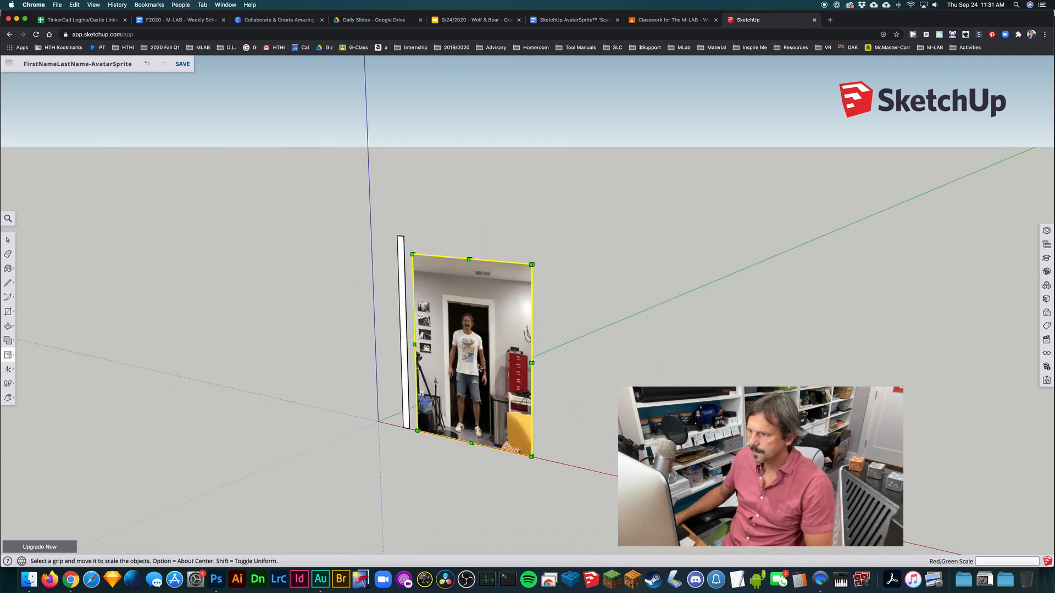
drag(531, 266, 623, 153)
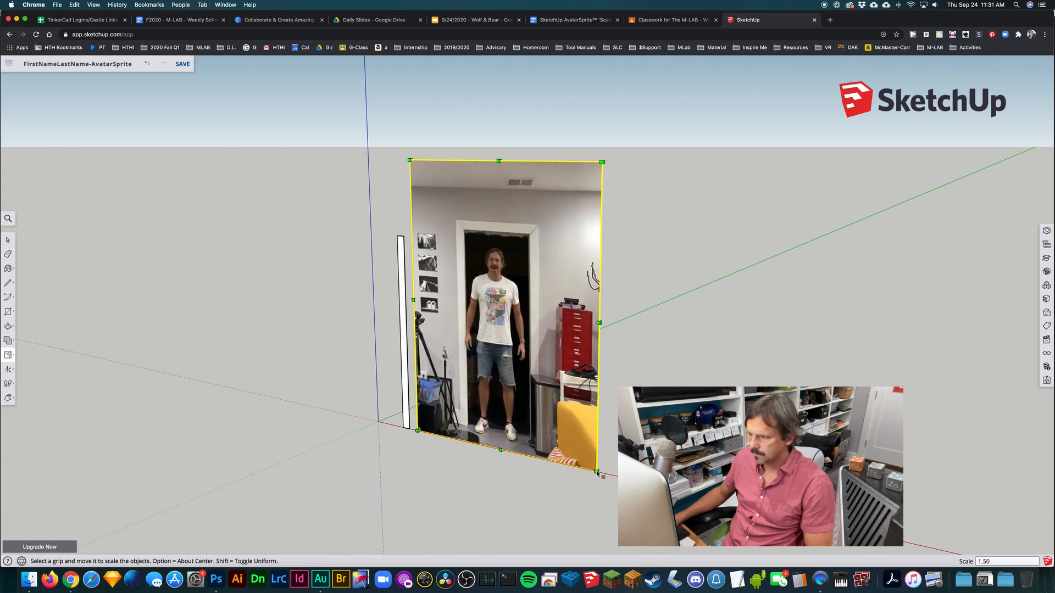
drag(597, 474, 608, 487)
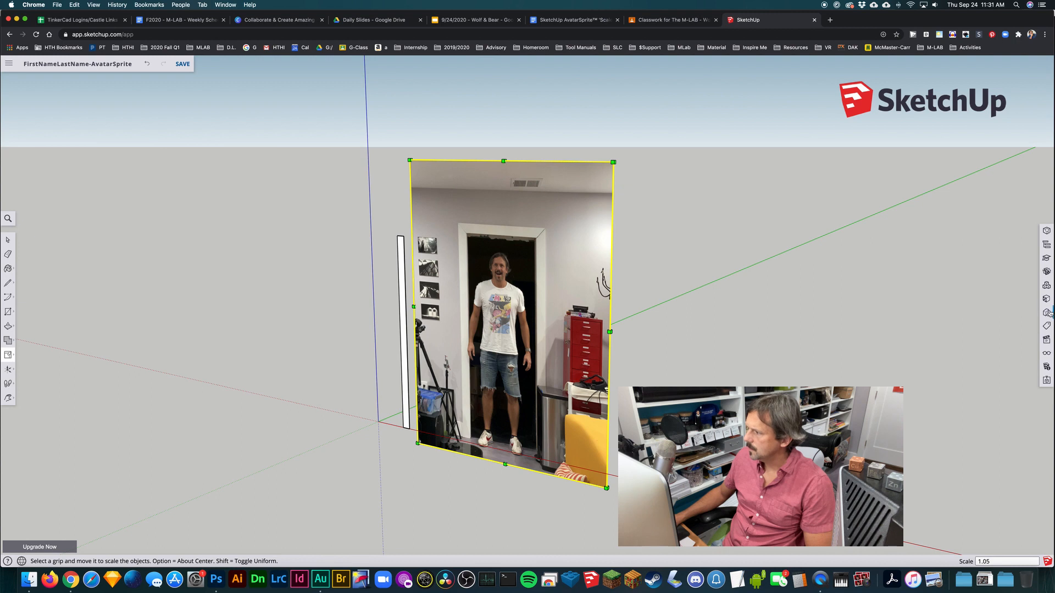
Switch the model to the standard front view with parallel projection.
click(1046, 340)
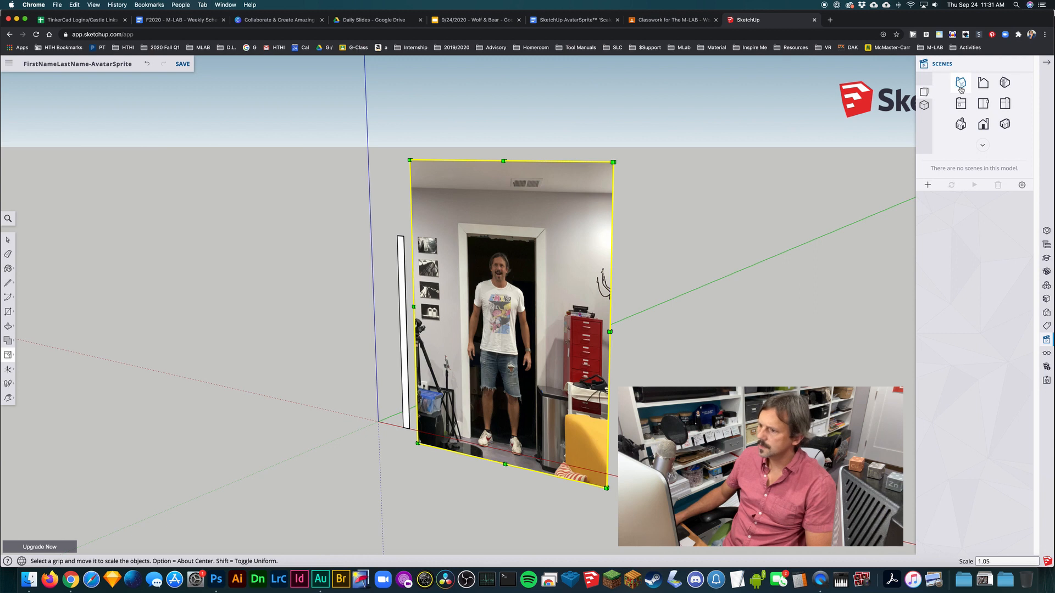
click(983, 124)
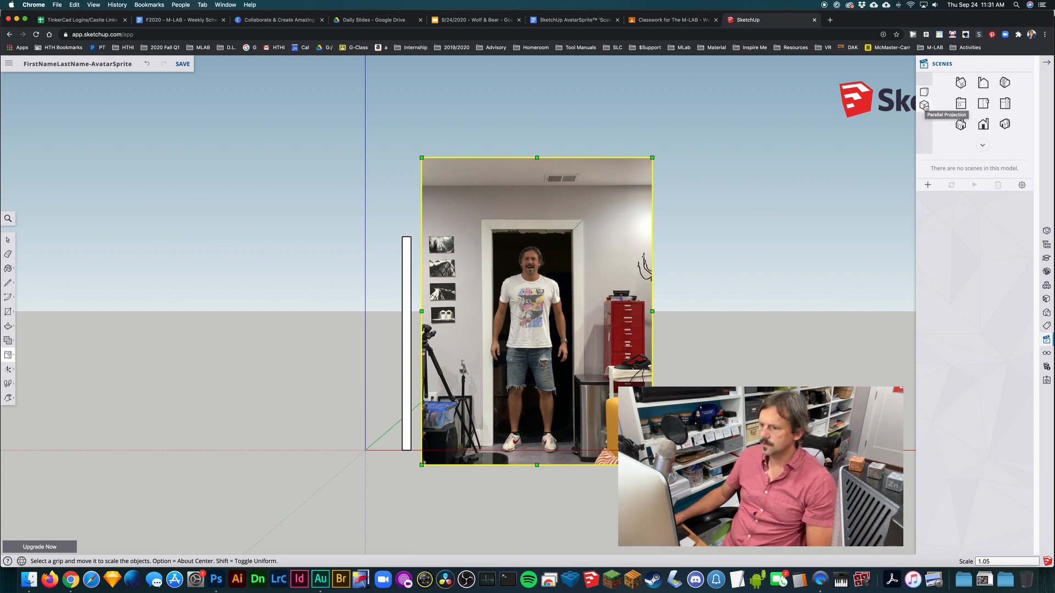
click(925, 106)
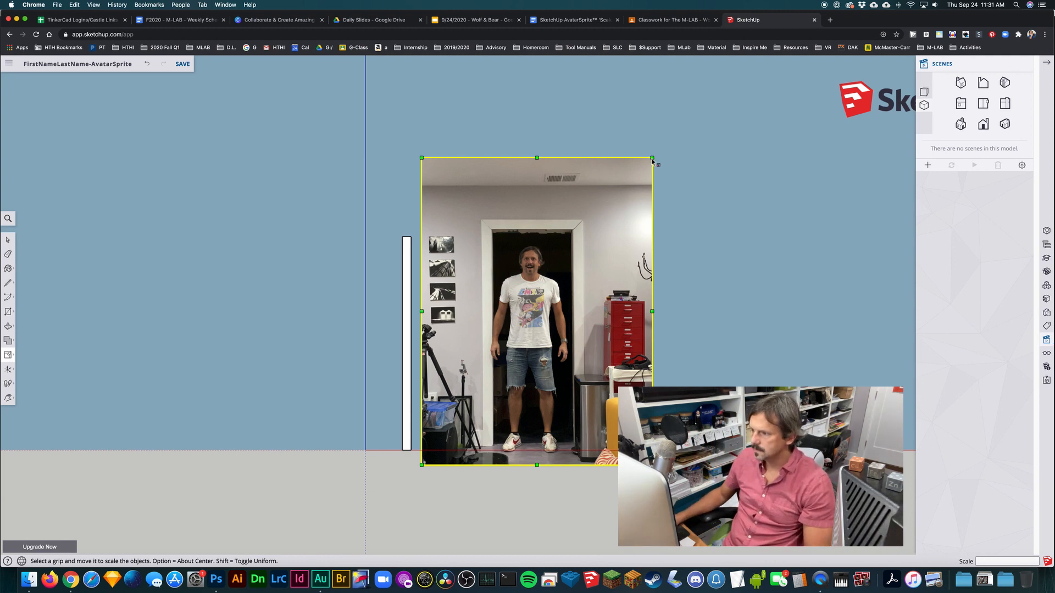
Scale the image up uniformly by about 1.06 from its upper corner and deselect it.
drag(653, 158, 674, 146)
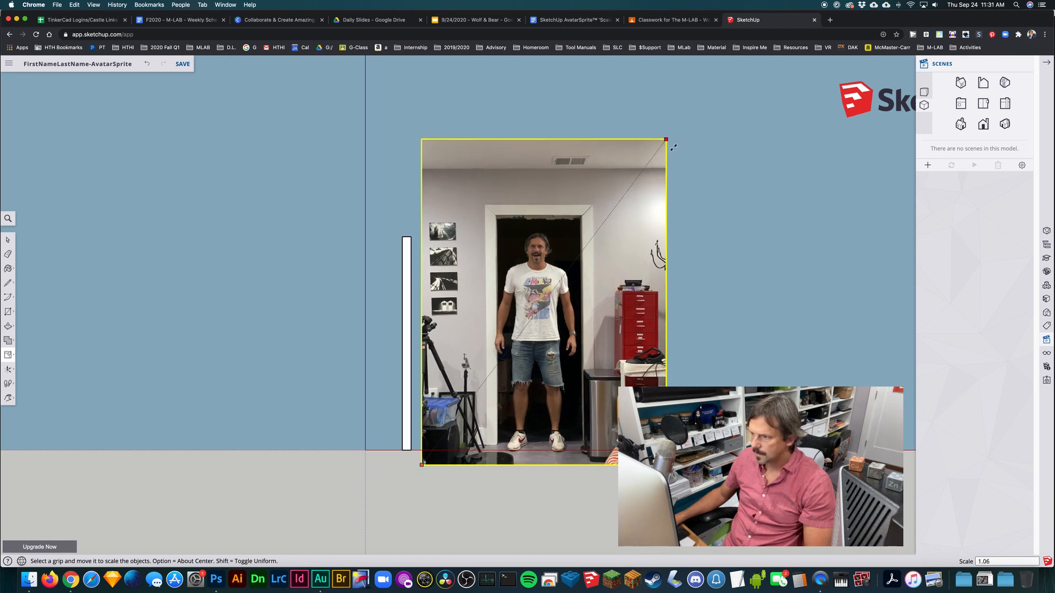
click(673, 148)
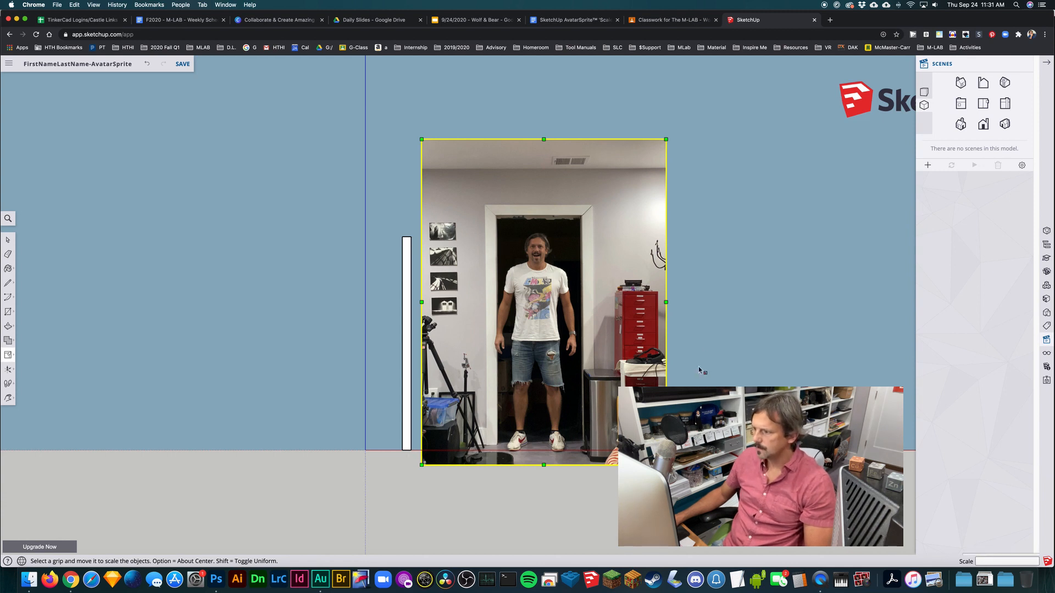
key(space)
click(727, 358)
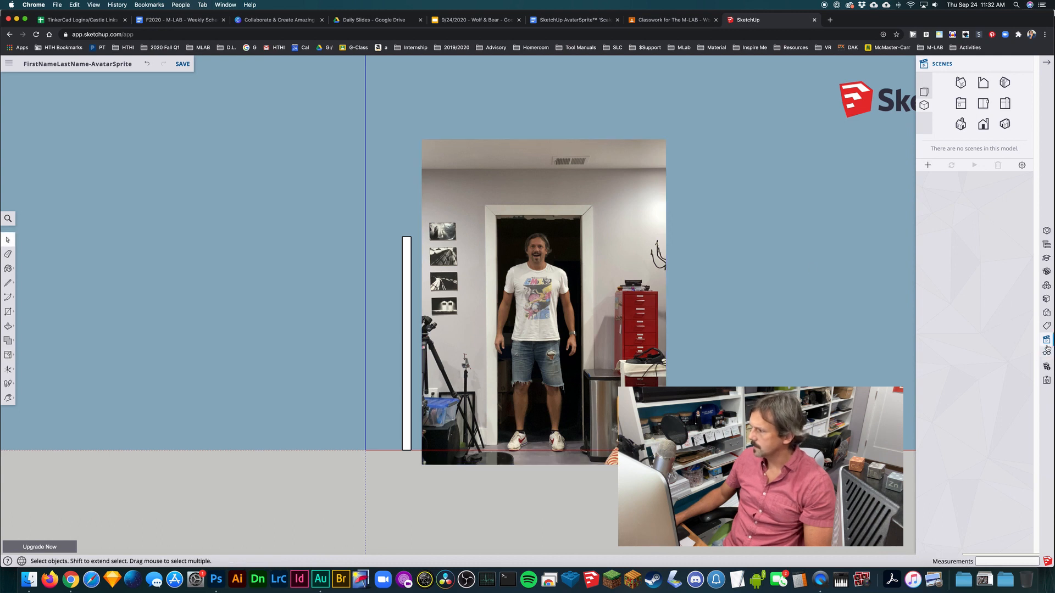
Set the model's length precision to 1/64" and its length snap interval to 1/64".
click(1047, 370)
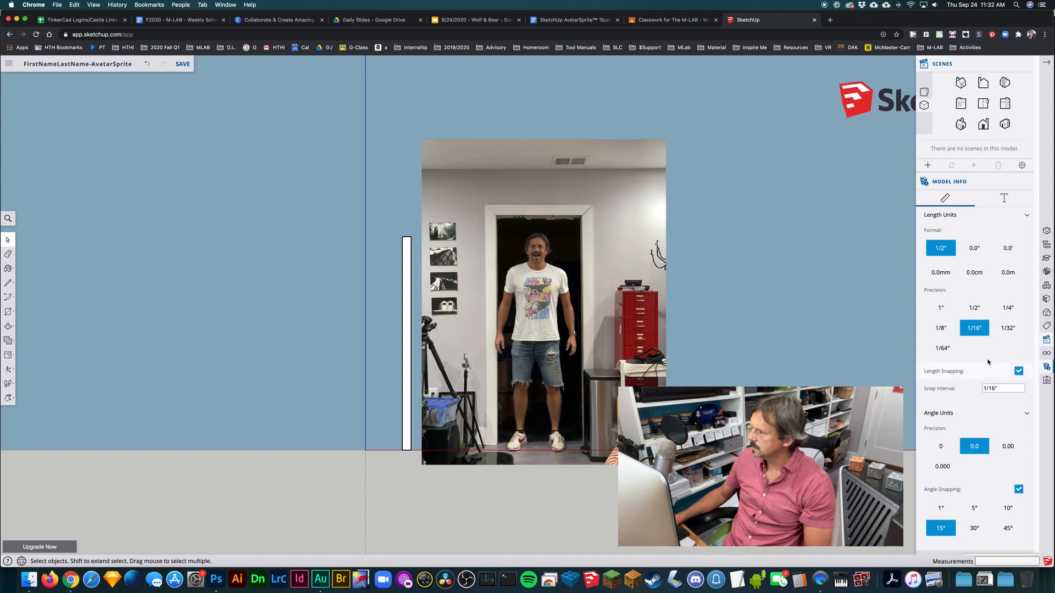
click(942, 348)
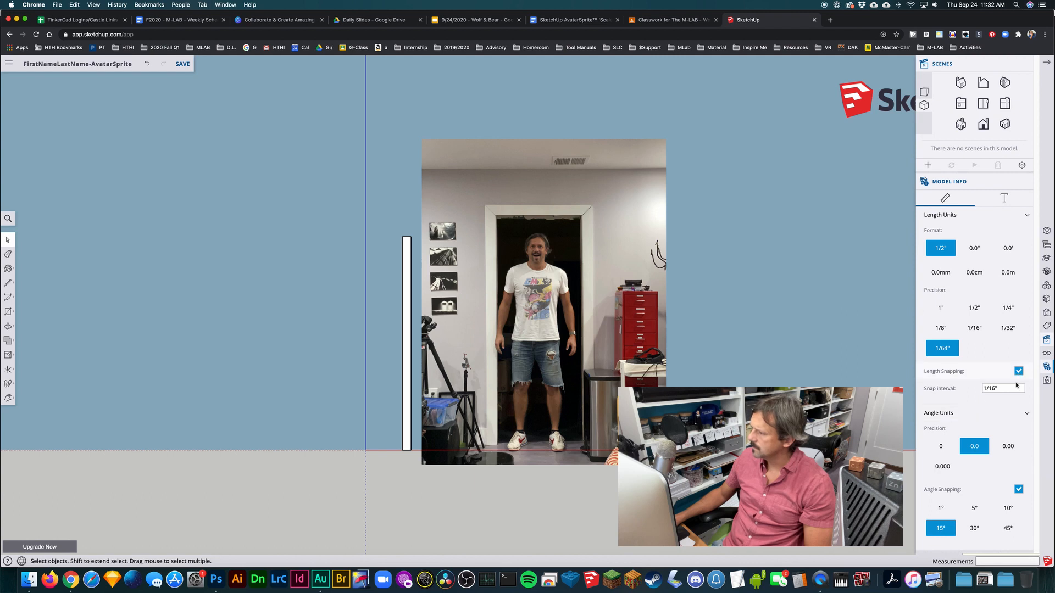
drag(1012, 390, 984, 388)
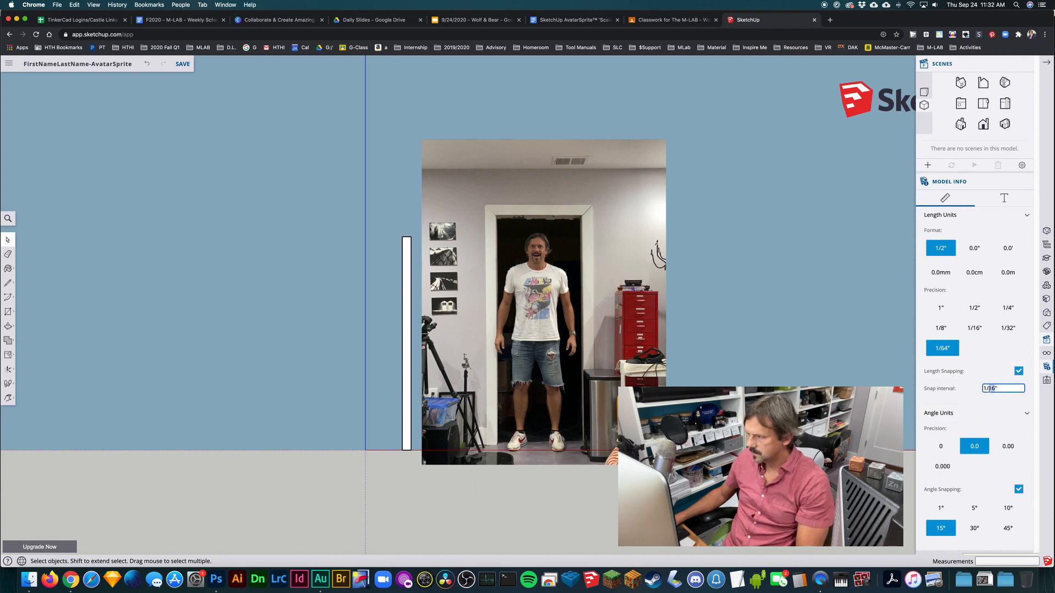
text(4)
key(Return)
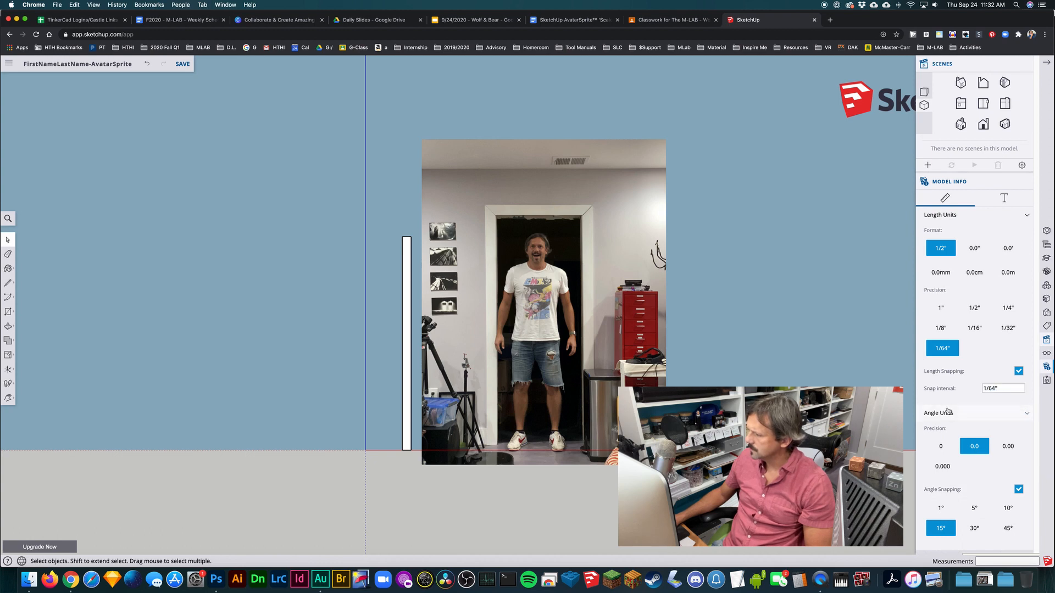
Set the angle precision to 0.000 and the snap angle to 1°, and turn off both angle and length snapping.
click(942, 465)
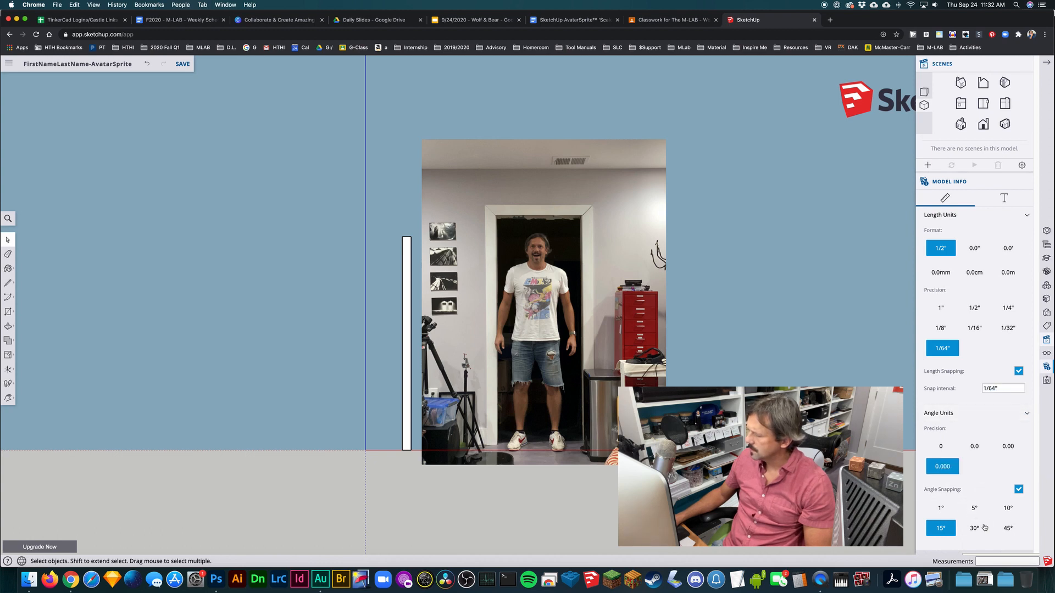
click(941, 510)
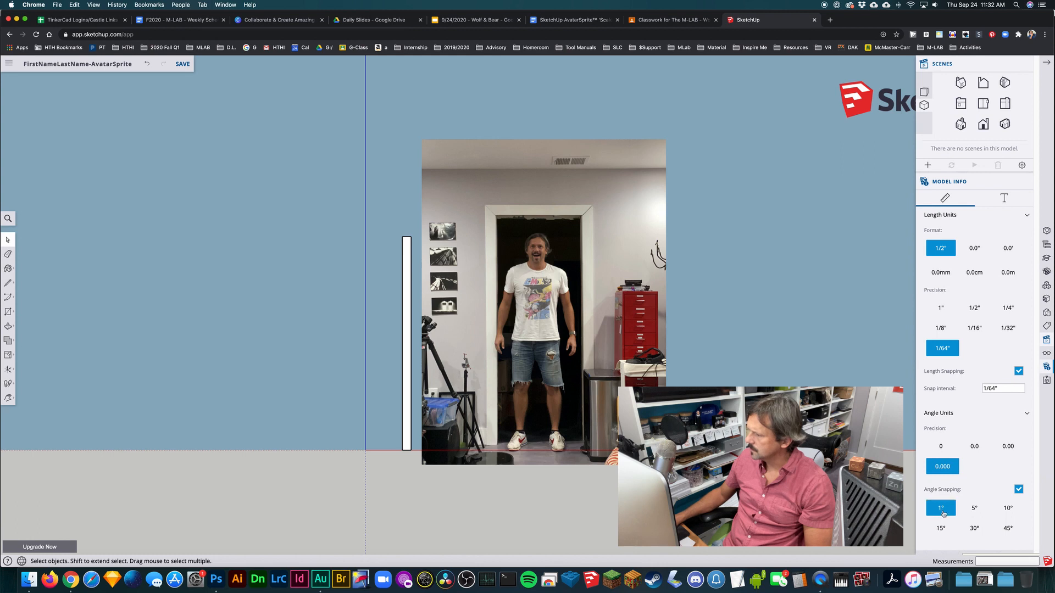
click(1019, 490)
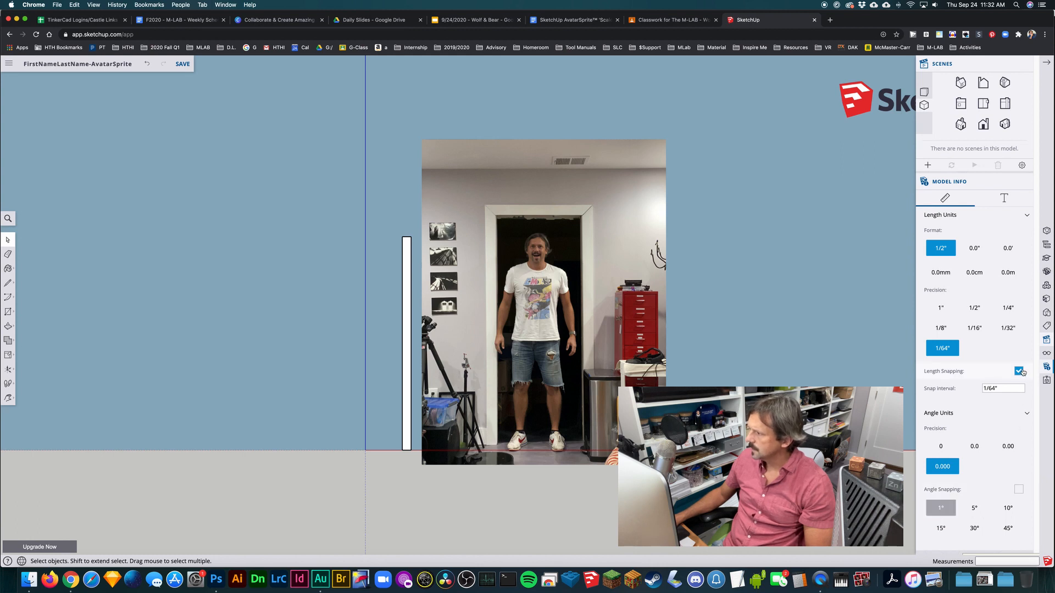
click(1019, 371)
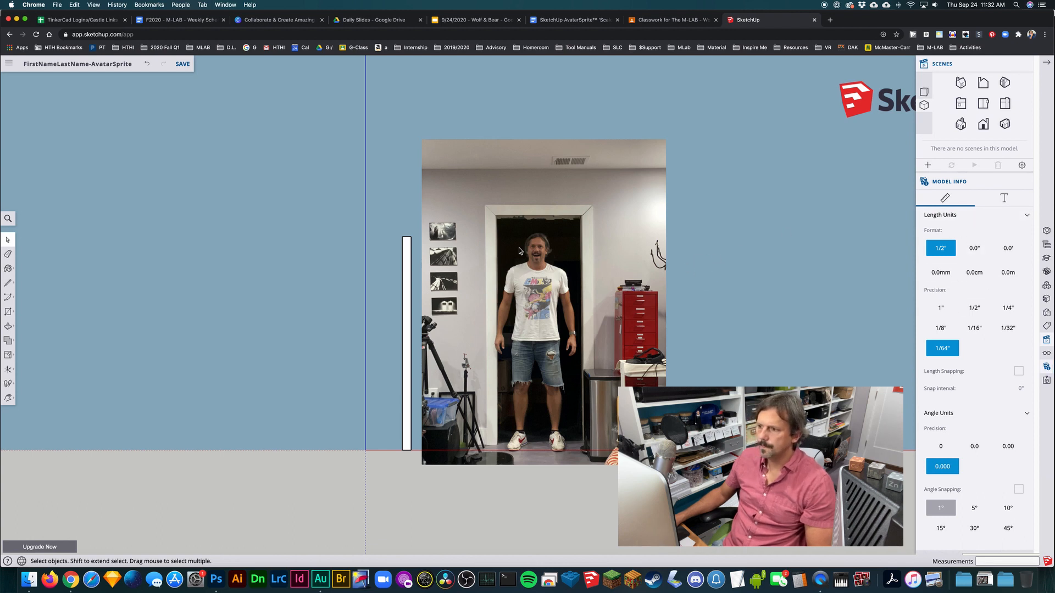
Trace the outer edge of the hair on the photo with the Line tool, from the crown down the image-left side to the ear.
scroll(524, 264, up, 10)
scroll(532, 282, up, 8)
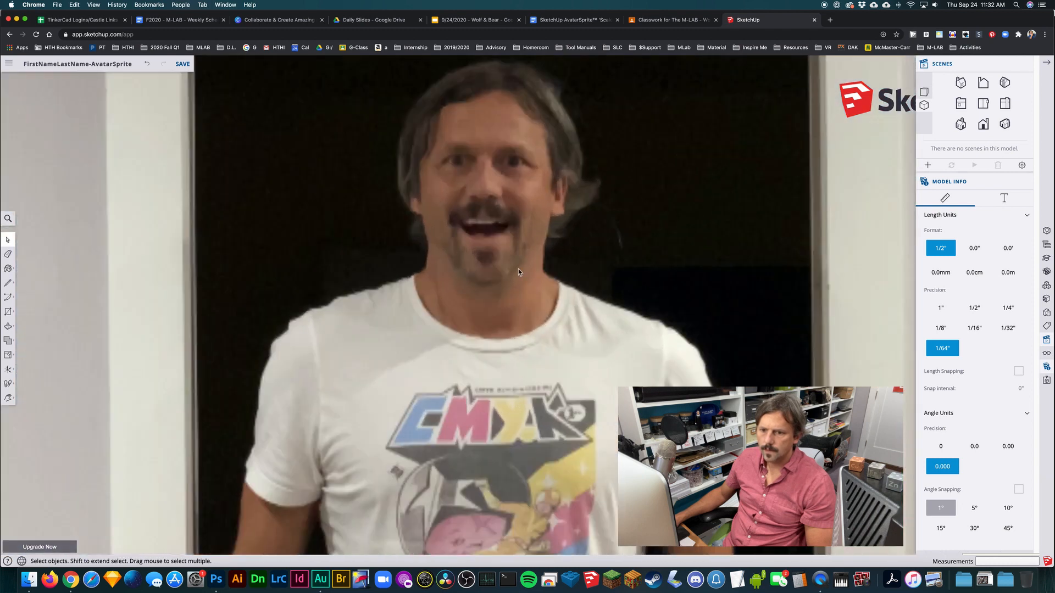
click(8, 283)
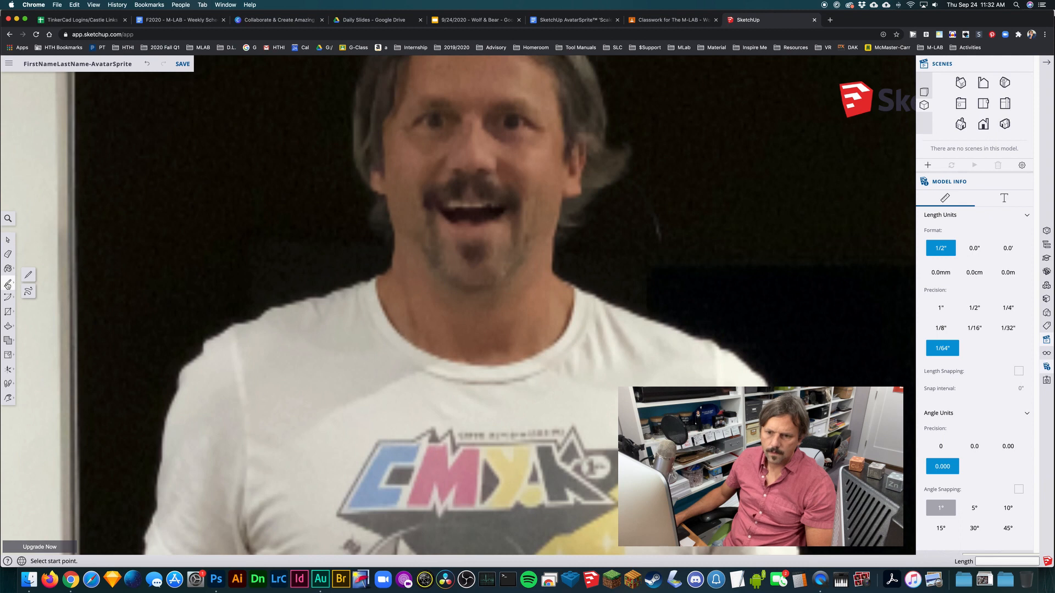
click(29, 277)
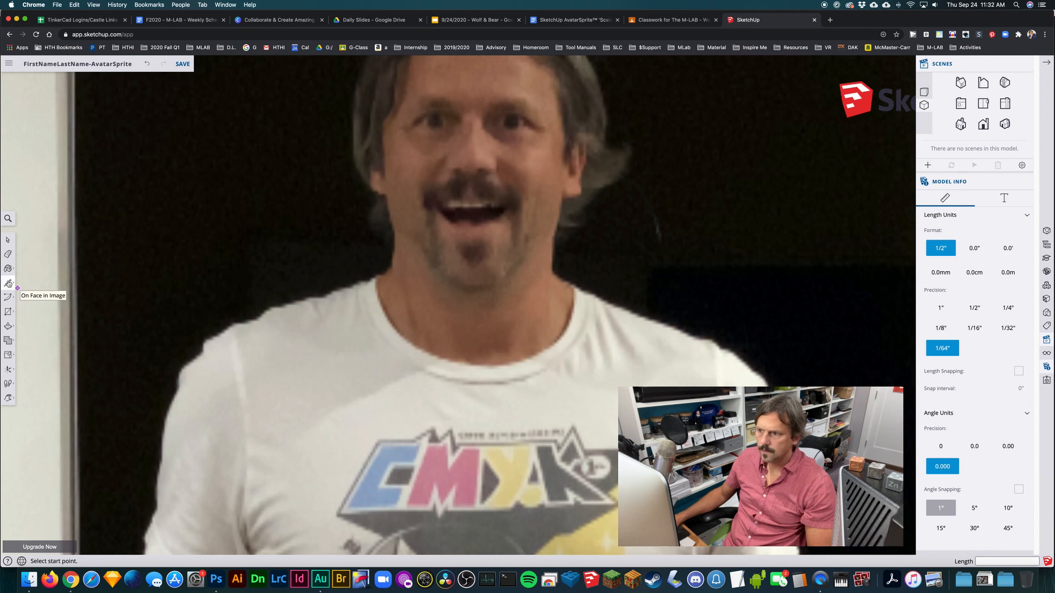
scroll(408, 189, up, 3)
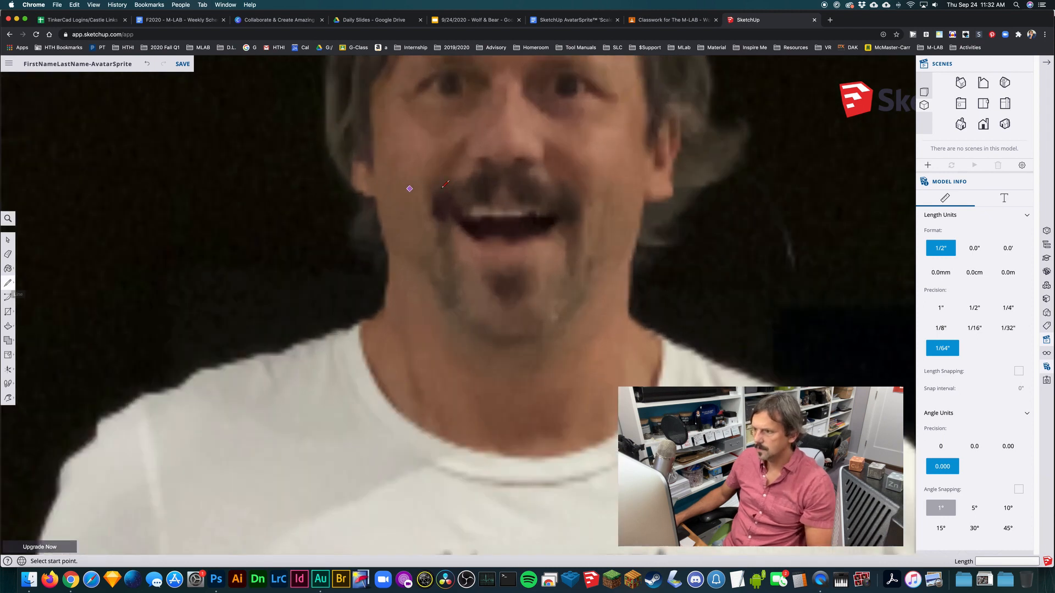
scroll(452, 185, down, 3)
key(h)
drag(500, 137, 447, 228)
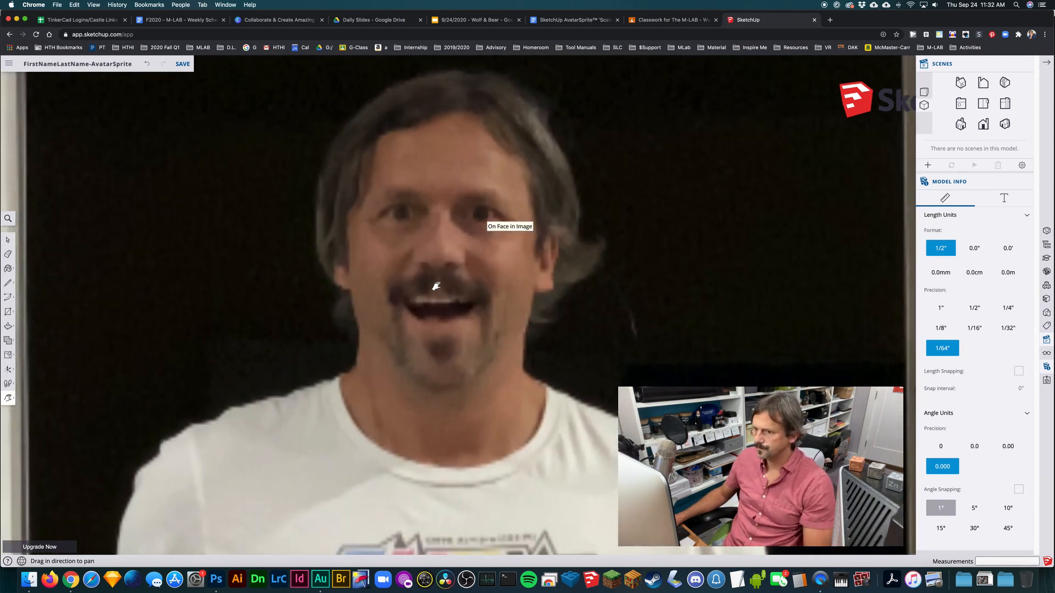
drag(442, 235, 480, 277)
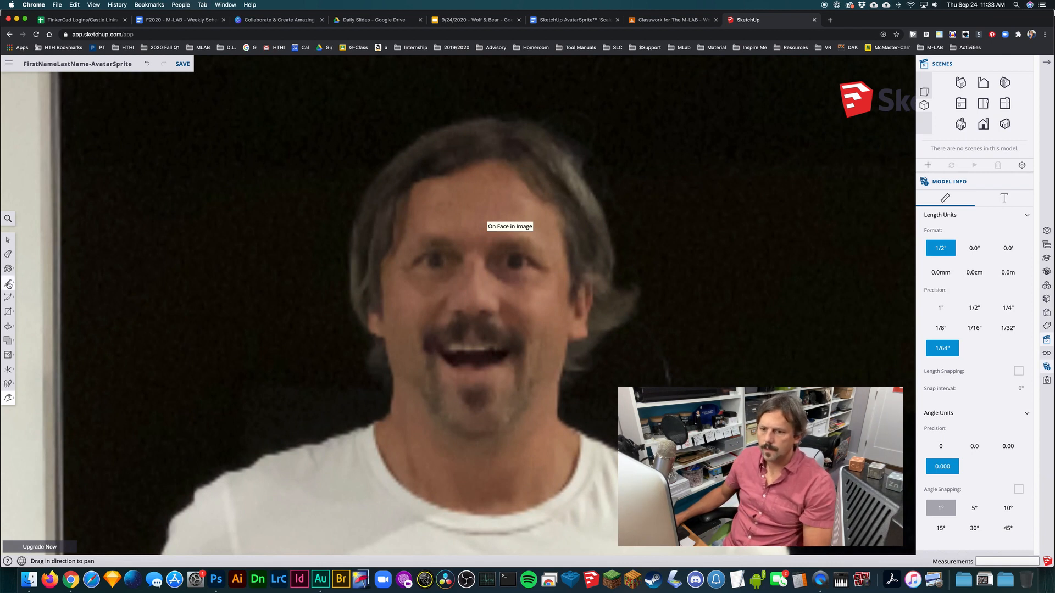
click(8, 284)
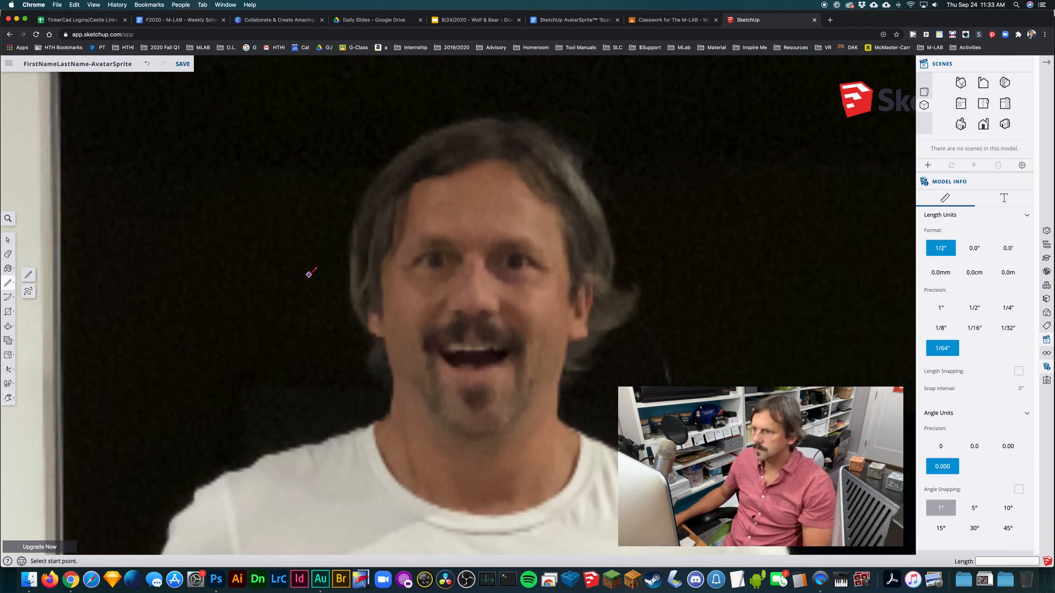
click(476, 120)
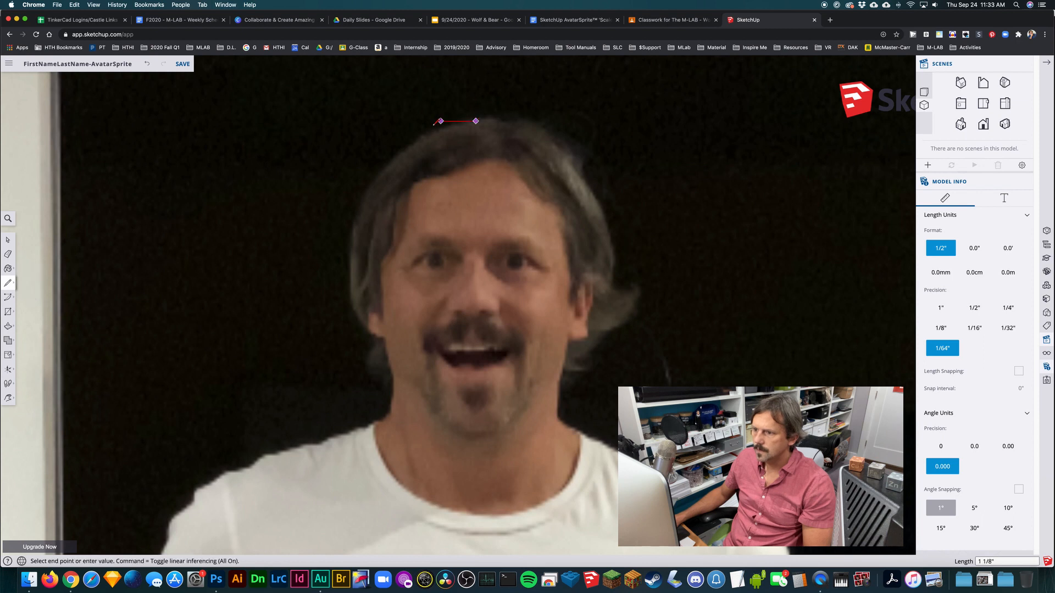
click(429, 136)
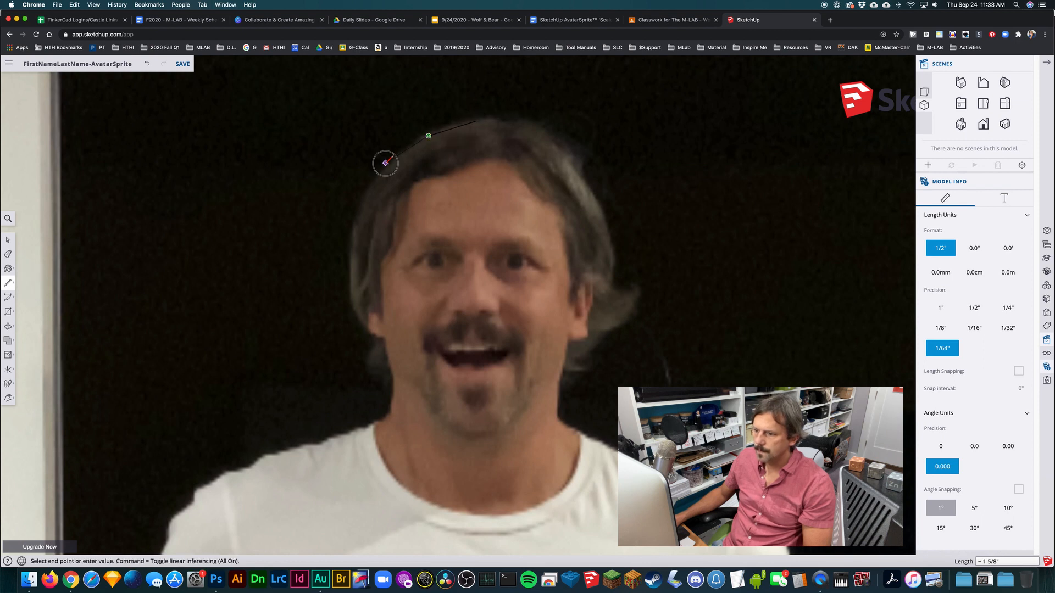
click(364, 198)
click(349, 239)
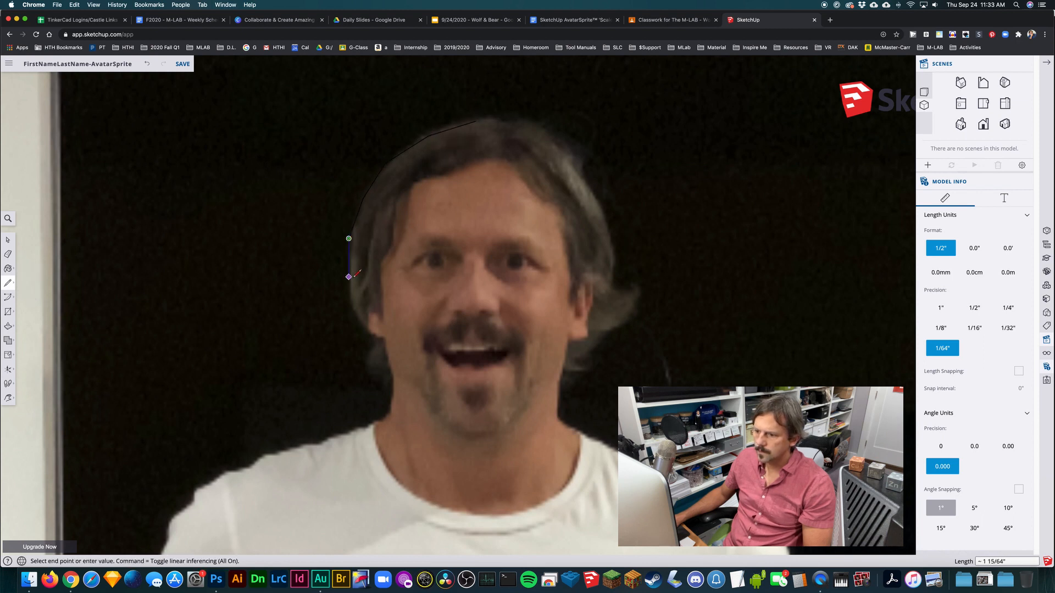
click(349, 311)
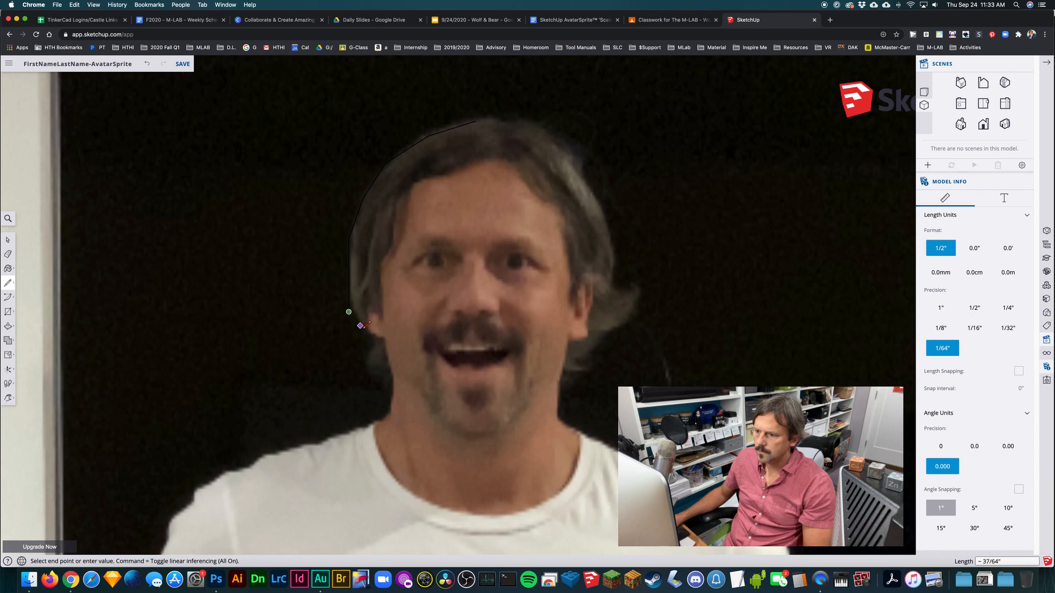
click(364, 328)
Continue the outline over the top of the image-left ear and up the inner hair edge to the corner of the forehead.
click(363, 312)
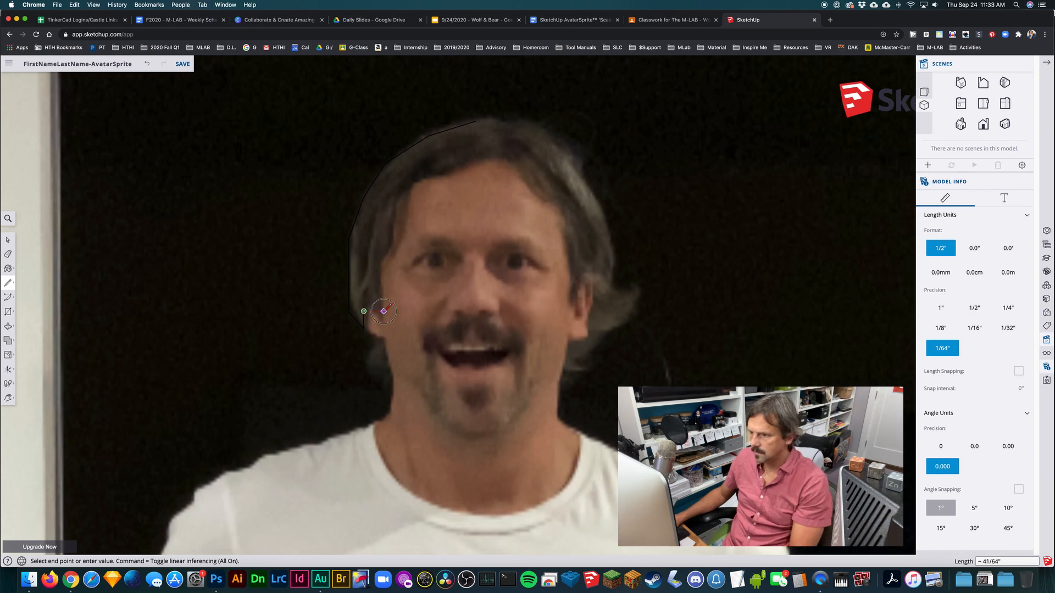
click(383, 312)
click(383, 265)
scroll(384, 236, up, 5)
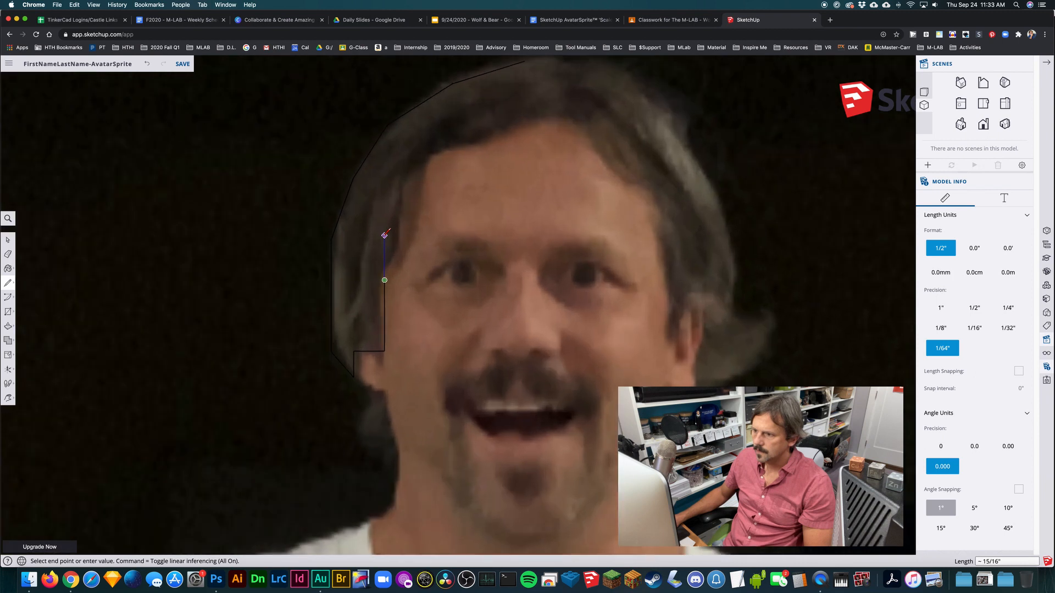
click(427, 256)
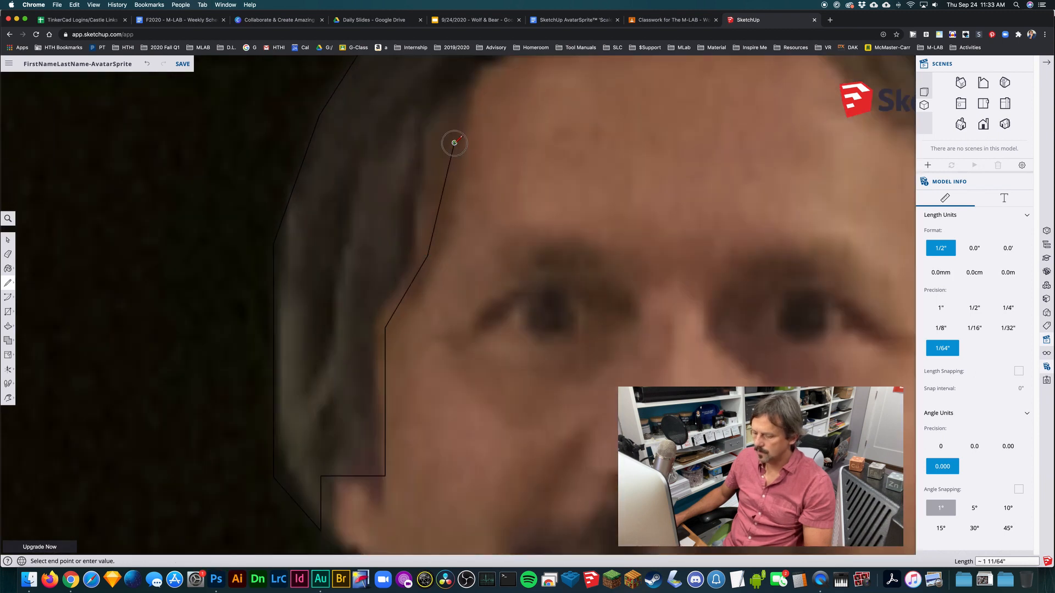
click(454, 142)
click(471, 75)
Trace the hairline across the top of the forehead with connected line segments.
scroll(683, 135, up, 2)
scroll(683, 135, down, 1)
shift+middle_drag(683, 135, 419, 471)
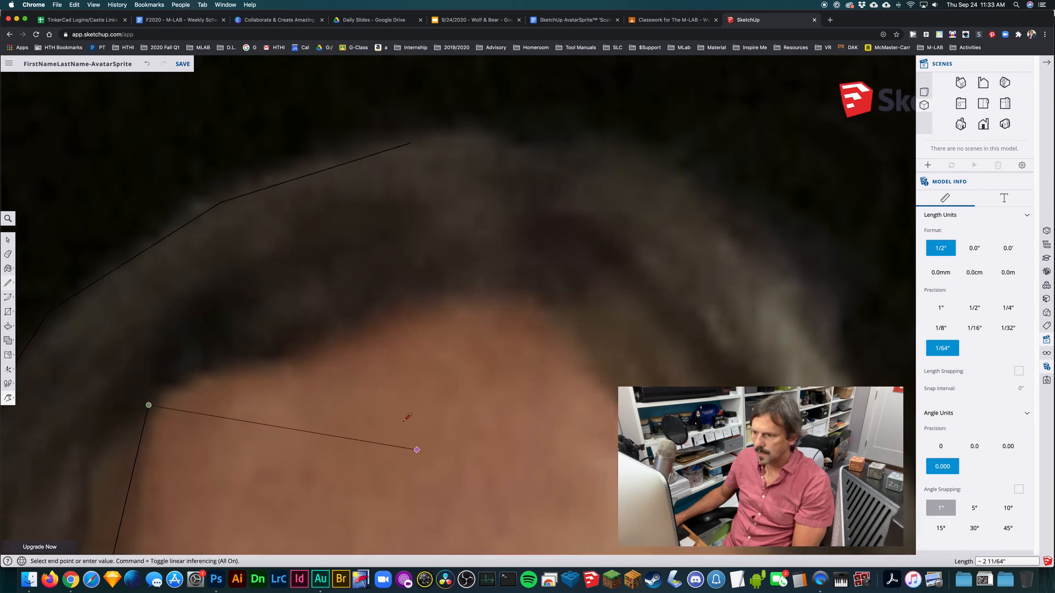
click(286, 337)
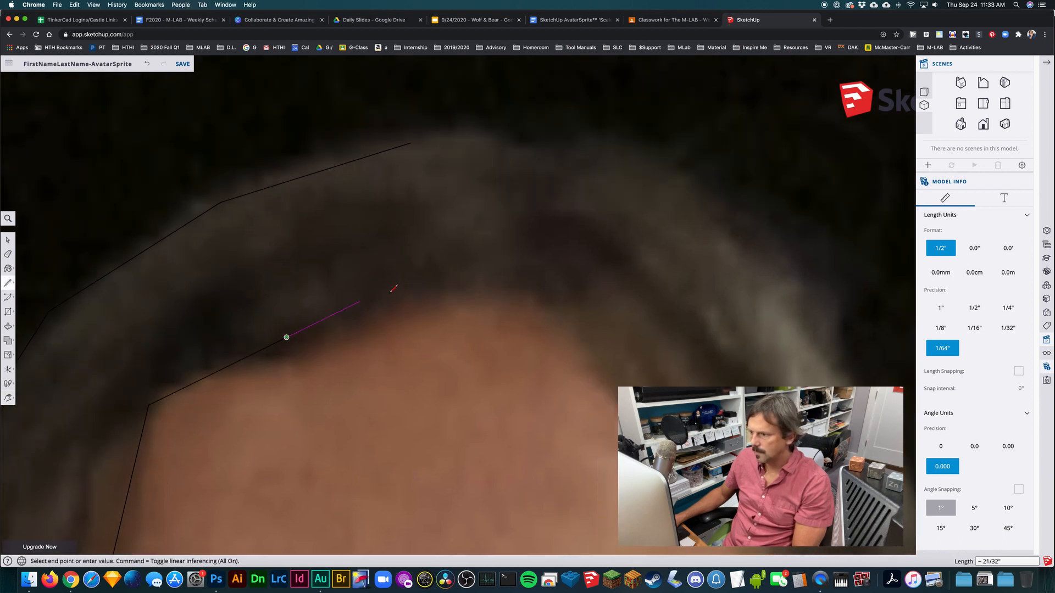
click(421, 294)
click(527, 294)
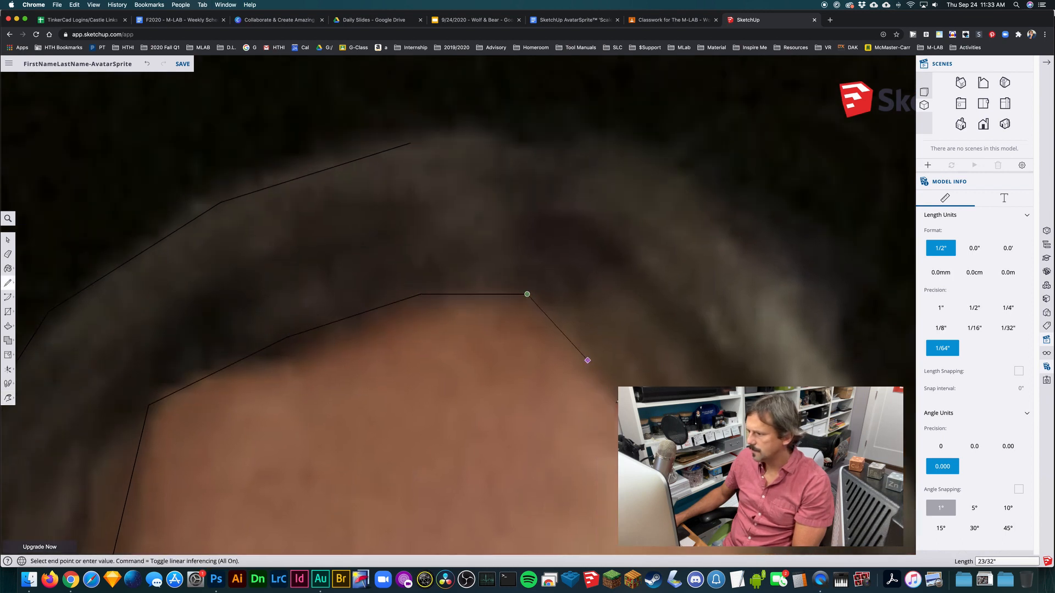
Continue the hairline down the image-right temple and along the side of the face toward the ear.
scroll(846, 525, down, 4)
scroll(824, 520, up, 5)
mouse_move(718, 394)
shift+middle_down()
mouse_move(410, 20)
mouse_move(443, 182)
shift+middle_up()
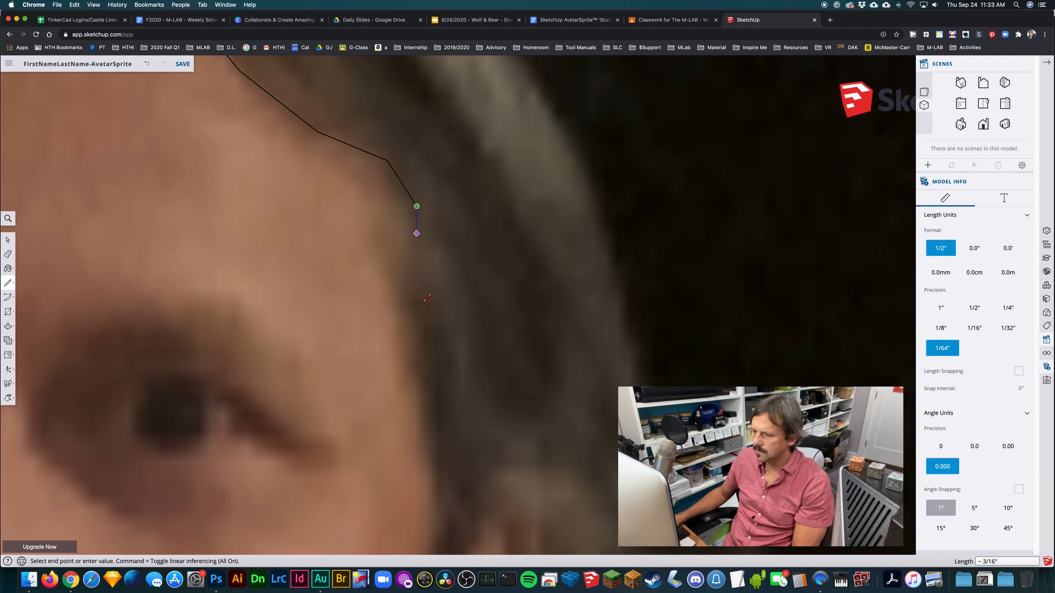
click(397, 297)
click(428, 392)
click(428, 486)
scroll(469, 477, down, 2)
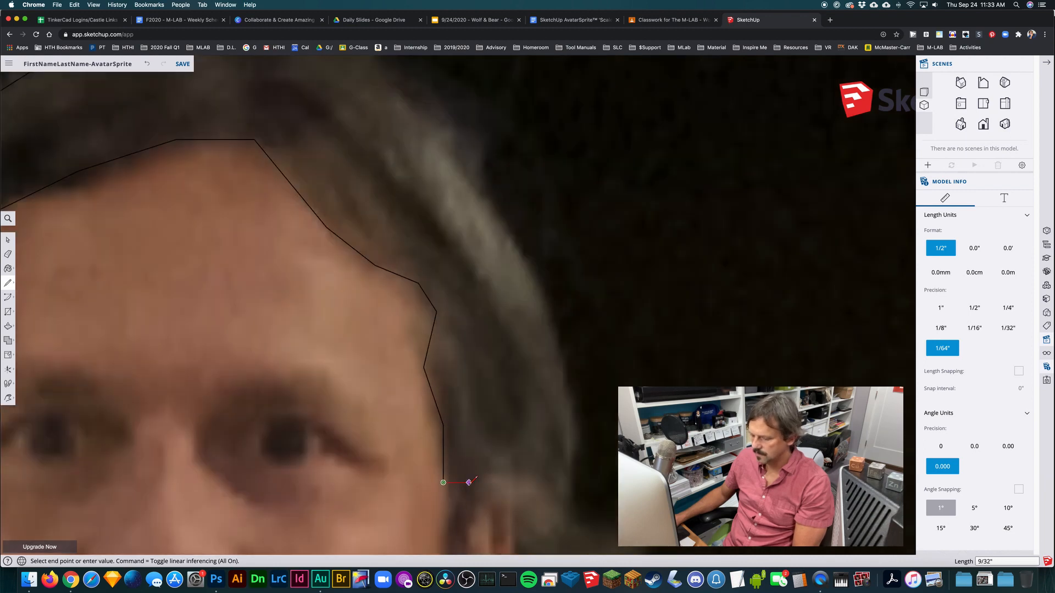
Trace around the image-right ear, from the sideburn over its top and down to the underside of the earlobe.
scroll(468, 483, up, 3)
shift+middle_drag(469, 483, 438, 154)
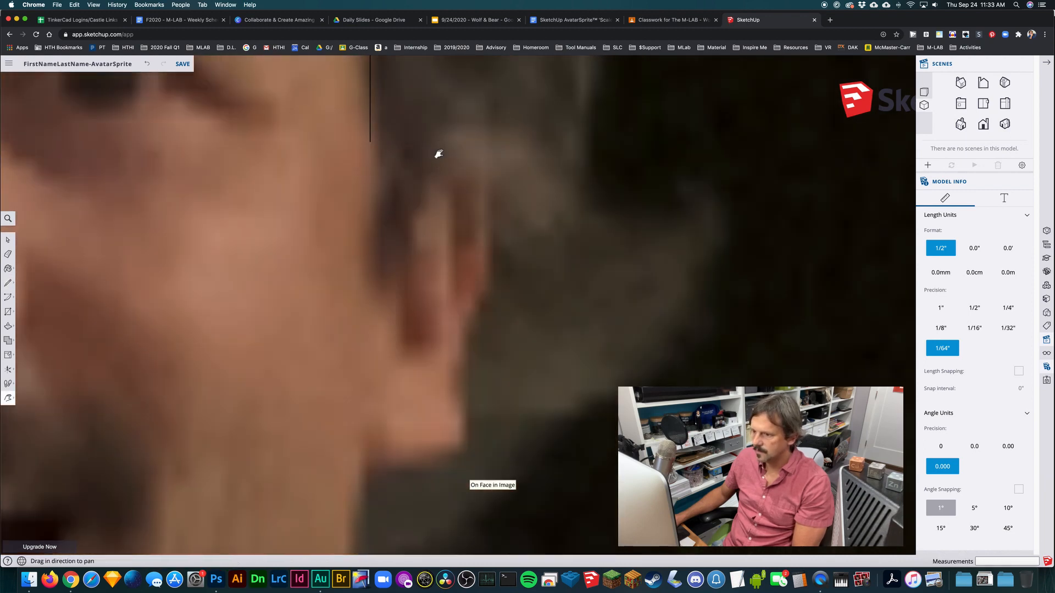
click(369, 268)
click(387, 282)
click(471, 173)
click(491, 228)
click(474, 313)
click(473, 384)
click(462, 468)
click(375, 456)
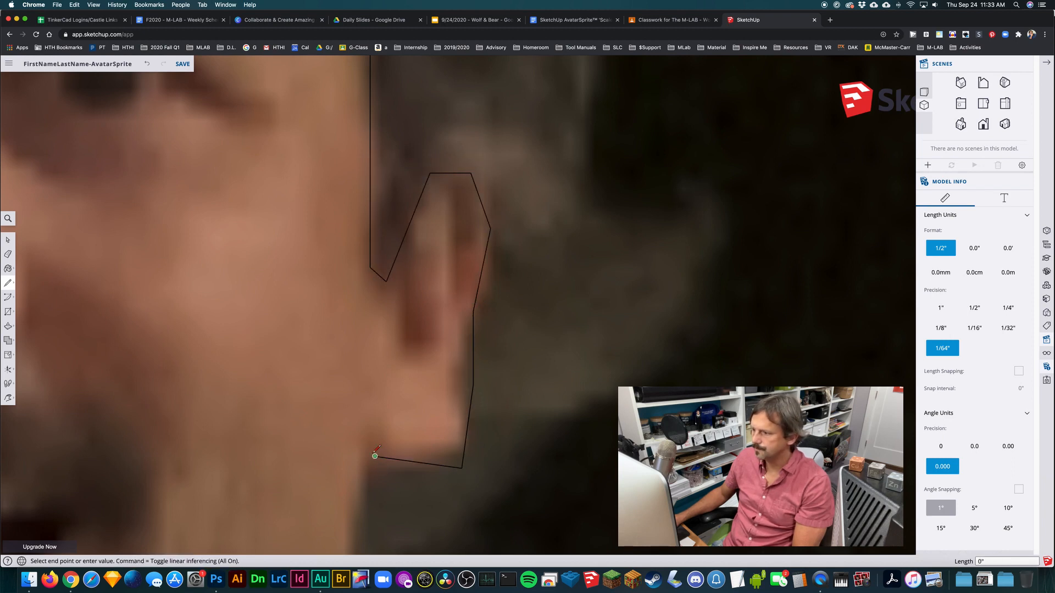
Outline the flared hair behind the image-right ear, from below the earlobe out to its tip and back to the head.
click(374, 544)
click(527, 461)
click(604, 380)
click(686, 274)
click(640, 237)
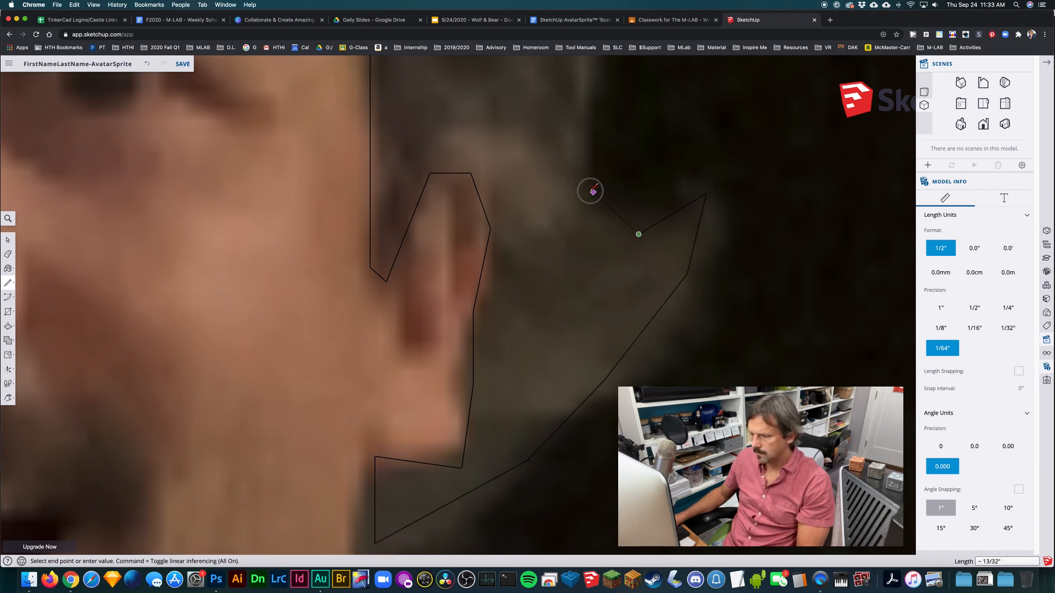
click(590, 191)
Trace the outer hair edge upward on the image-right side of the head, from above the flared hair to the upper curve.
scroll(592, 188, up, 3)
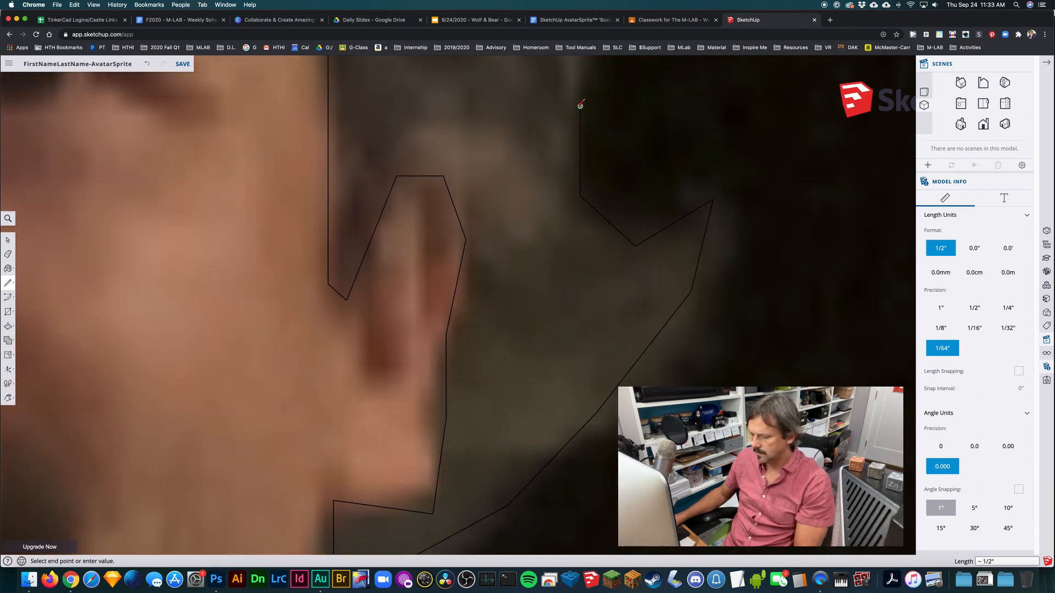
click(580, 106)
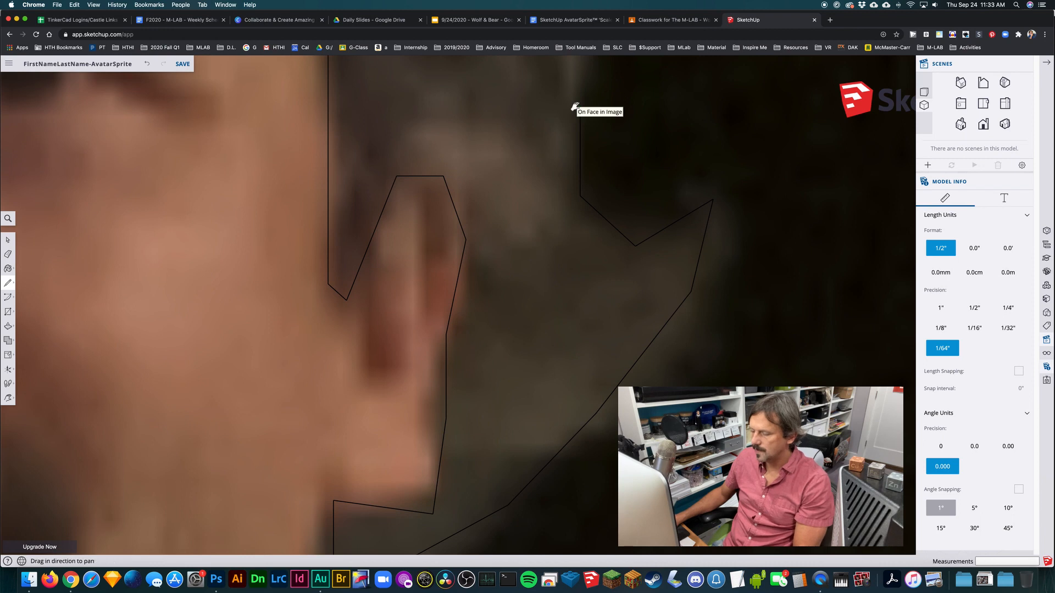
shift+middle_drag(574, 106, 542, 459)
shift+middle_drag(511, 245, 510, 285)
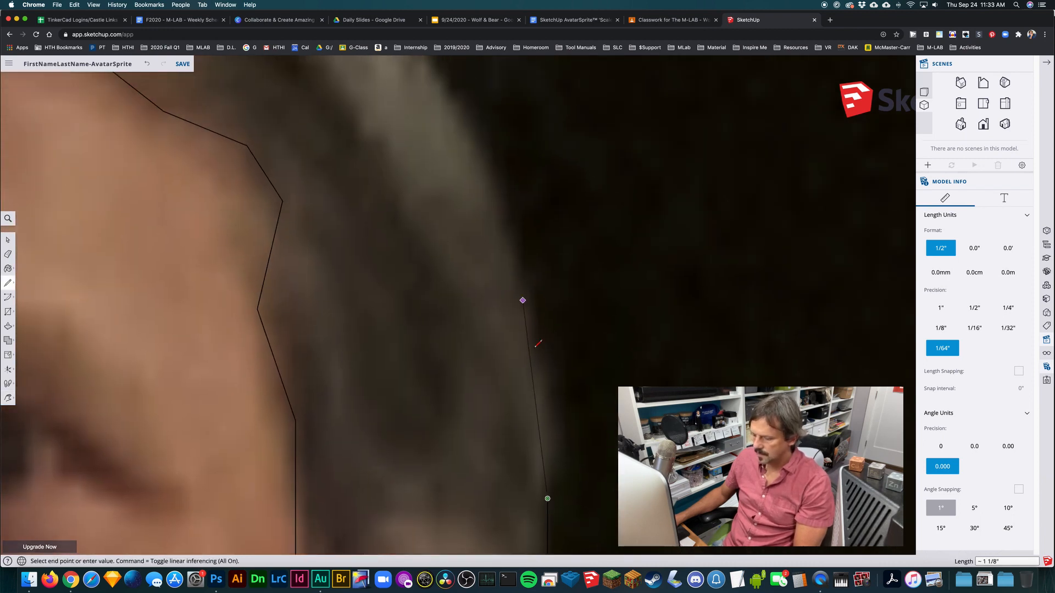
click(520, 269)
click(439, 83)
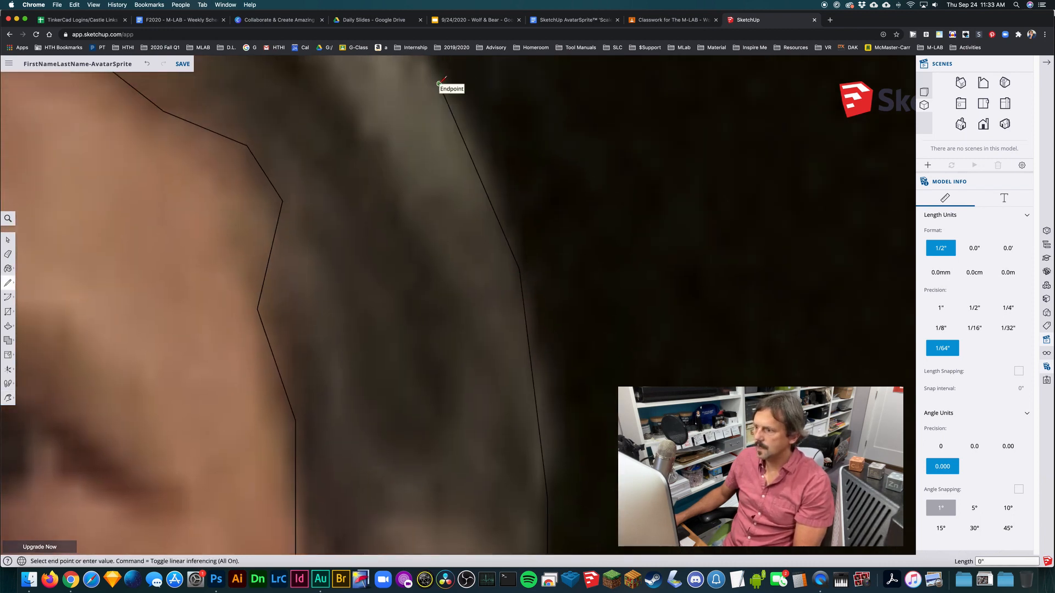
Continue the outer hair edge over the crown to the existing outline, closing the hair shape.
shift+middle_drag(390, 108, 602, 521)
click(564, 354)
click(353, 118)
click(279, 78)
mouse_move(279, 78)
shift+middle_down()
mouse_move(479, 393)
mouse_move(773, 446)
shift+middle_up()
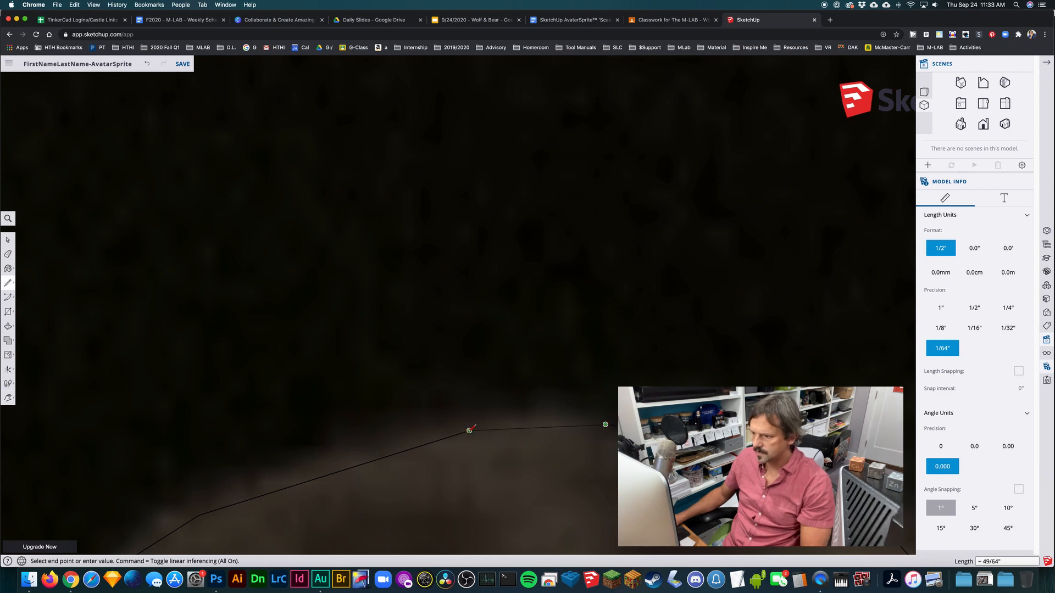
click(465, 433)
scroll(491, 447, up, 5)
shift+middle_drag(484, 447, 396, 105)
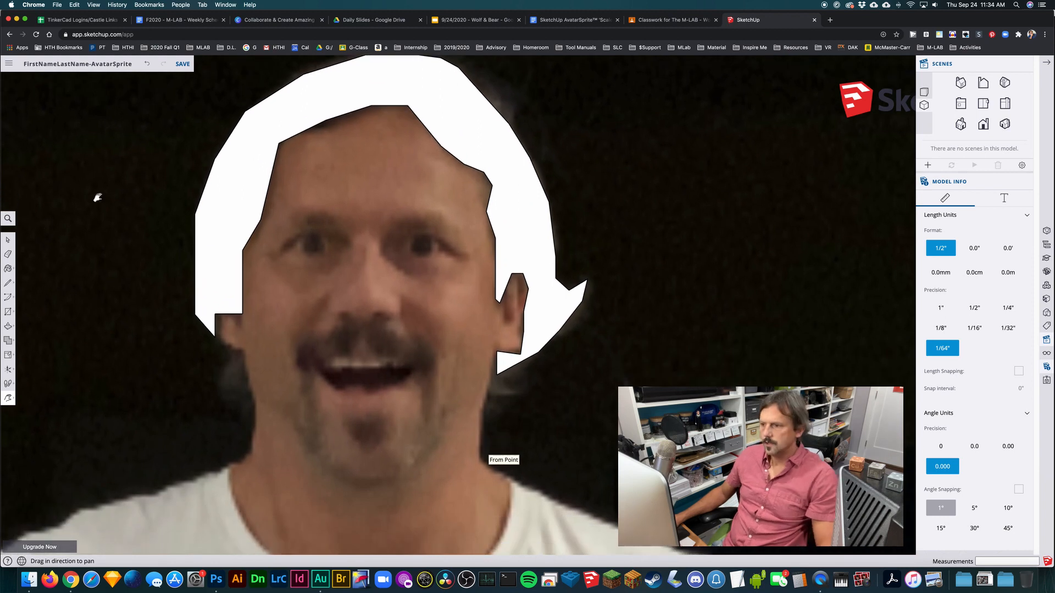
key(space)
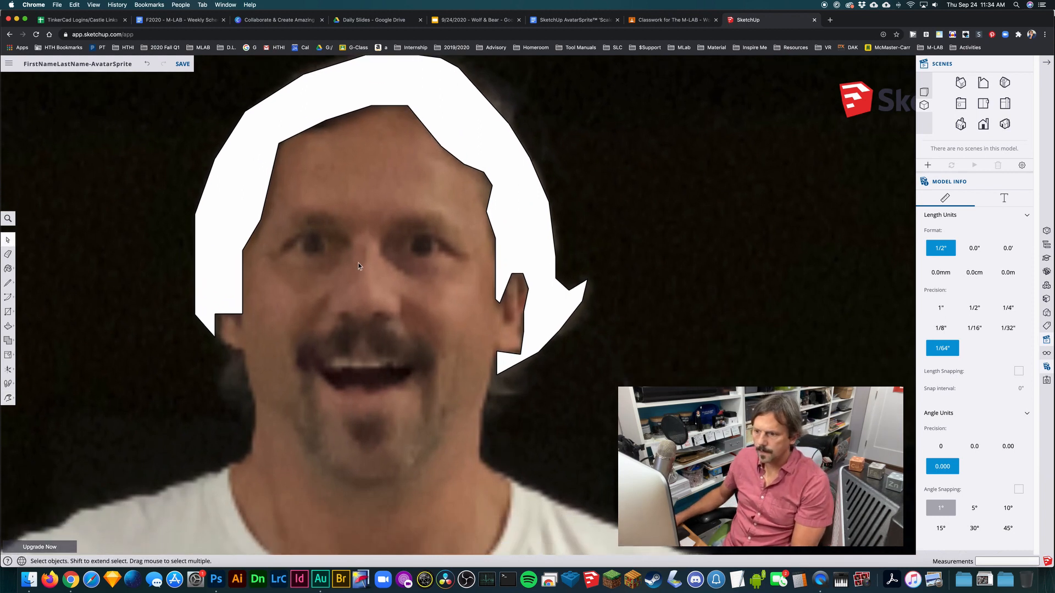
Trace lines from the hair below the image-left ear down the jaw and neck to the shirt collar.
click(7, 283)
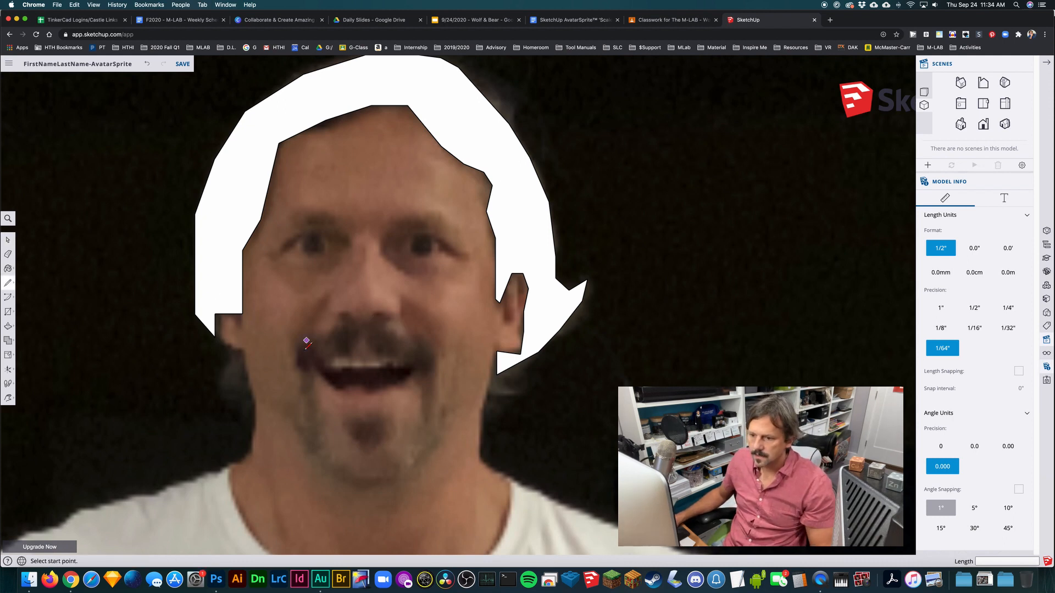
click(215, 337)
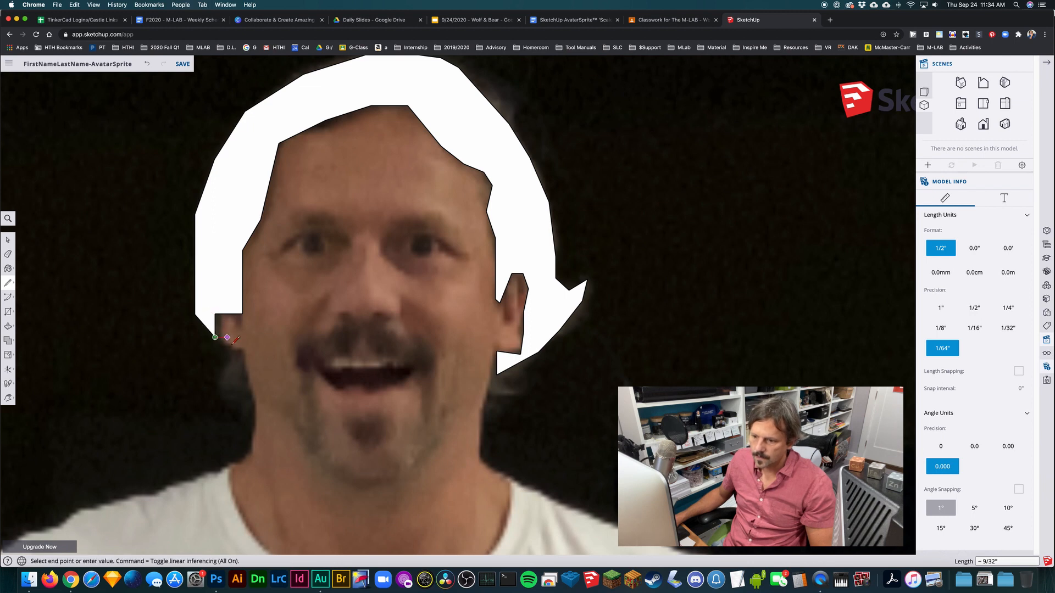
click(255, 398)
click(255, 445)
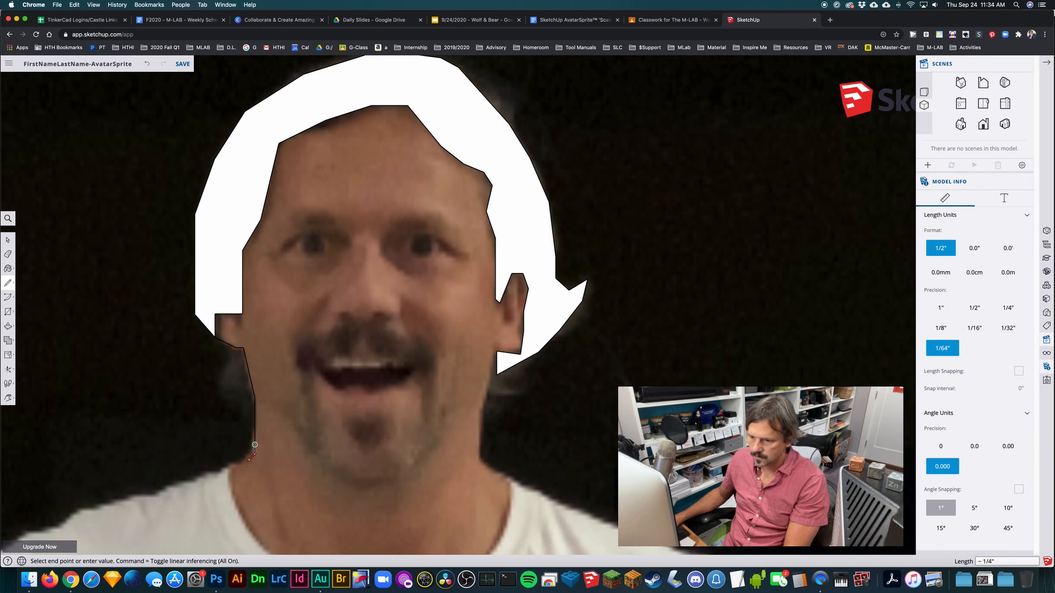
click(241, 464)
scroll(241, 464, up, 6)
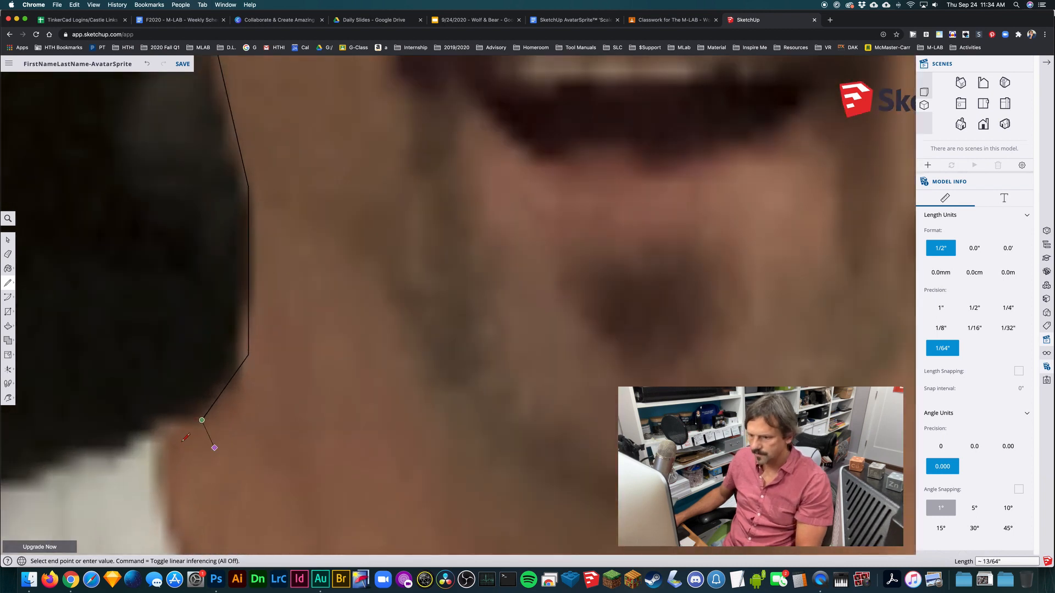
key(super)
click(164, 494)
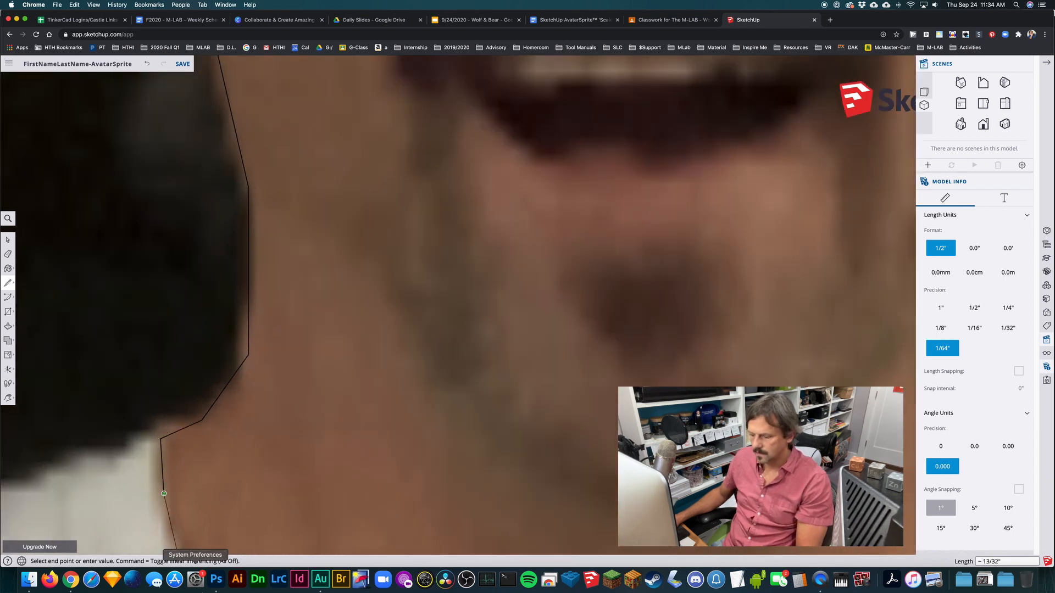
Follow the curved shirt neckline with line segments from the image-left side around to its image-right end.
mouse_move(301, 508)
shift+middle_down()
mouse_move(230, 172)
mouse_move(252, 139)
mouse_move(275, 196)
shift+middle_up()
click(148, 296)
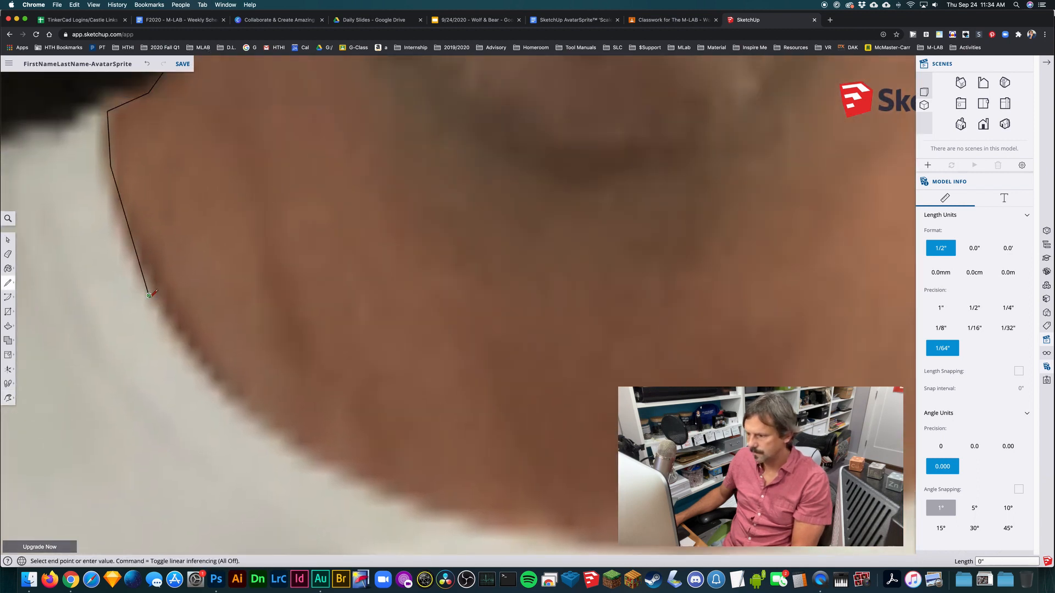
click(341, 471)
click(499, 530)
click(769, 548)
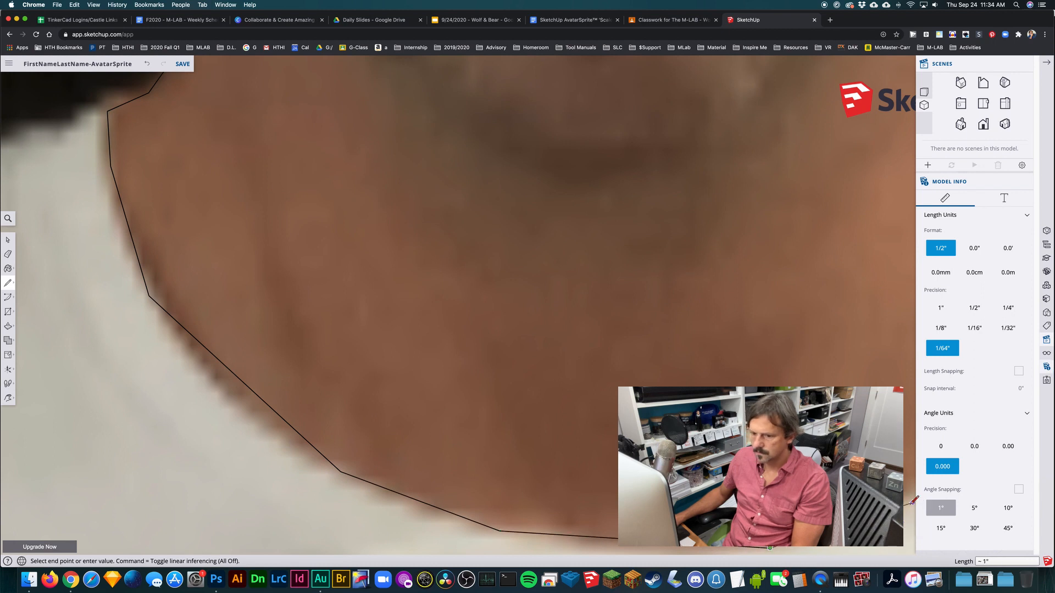
shift+middle_drag(904, 471, 55, 434)
click(86, 480)
click(210, 382)
click(272, 237)
click(277, 131)
Trace the image-right side of the neck up to the hair below the ear, closing the face and neck shape.
shift+middle_drag(153, 125, 549, 451)
click(556, 388)
click(558, 197)
click(590, 108)
shift+middle_drag(578, 109, 300, 465)
click(345, 430)
scroll(311, 358, down, 10)
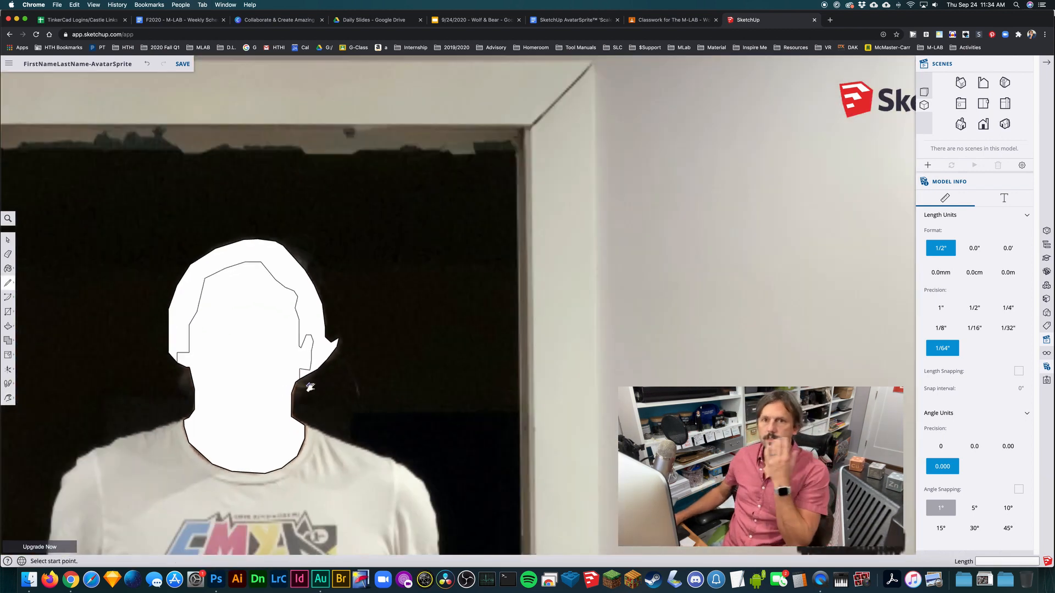
shift+middle_drag(319, 406, 440, 333)
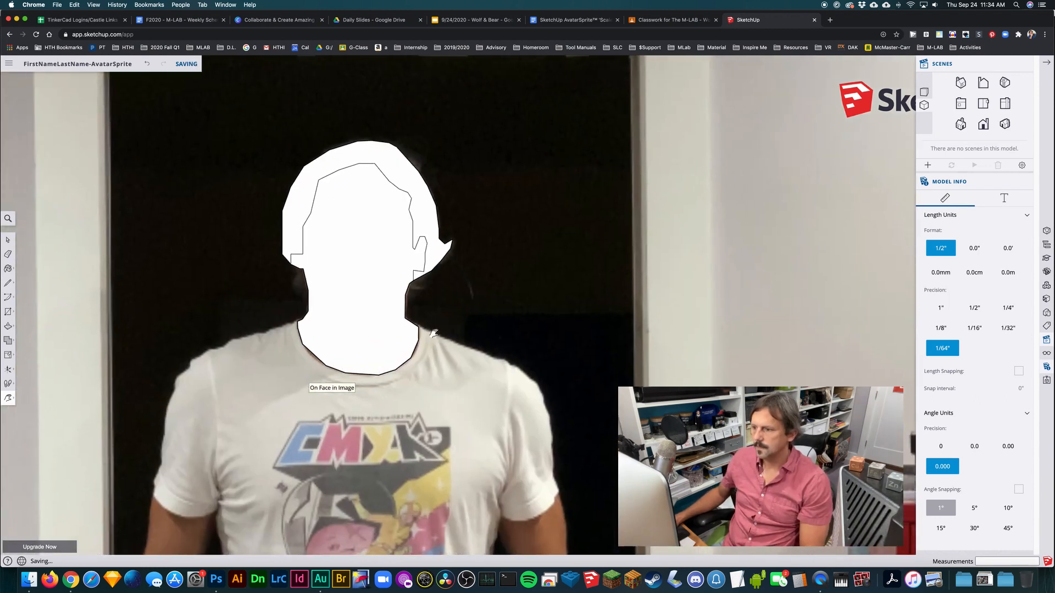
mouse_move(306, 331)
shift+middle_down()
mouse_move(426, 370)
mouse_move(439, 349)
mouse_move(407, 302)
shift+middle_up()
scroll(410, 279, up, 10)
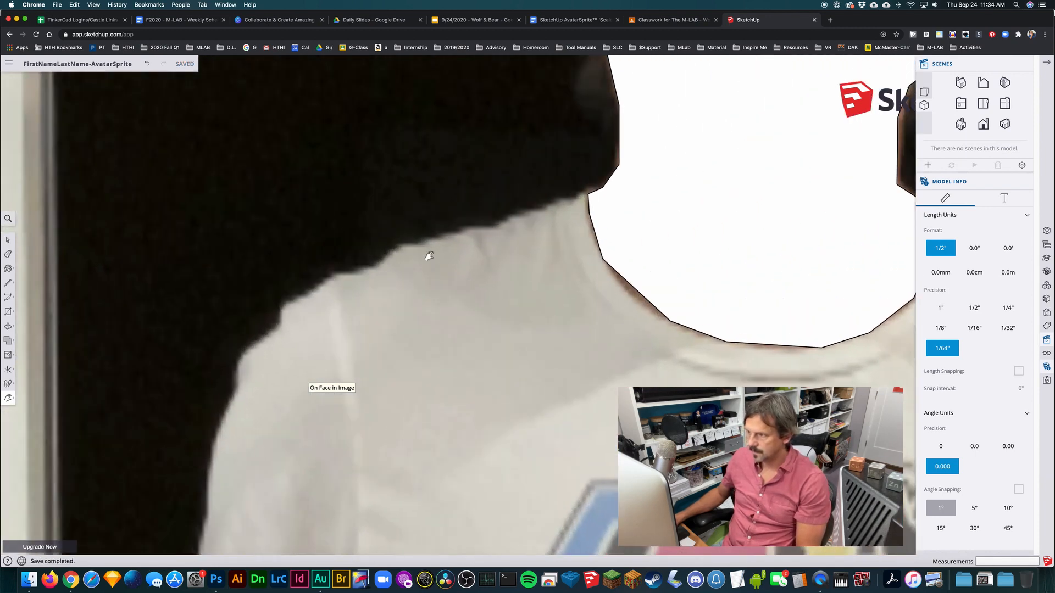
scroll(577, 309, up, 5)
drag(507, 236, 466, 290)
scroll(461, 279, down, 10)
scroll(365, 226, down, 8)
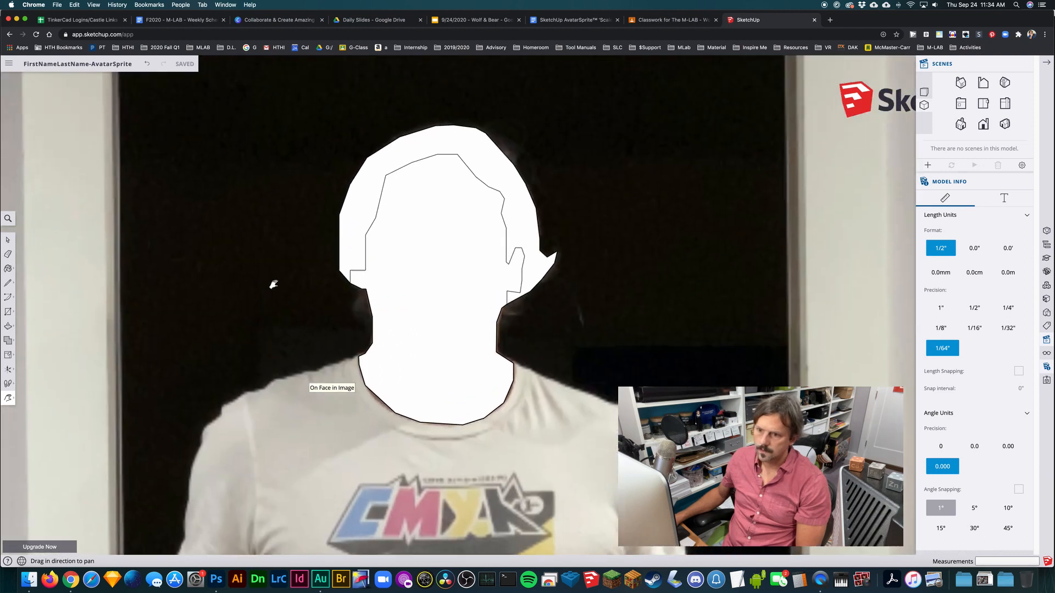
scroll(275, 247, up, 2)
Select the hair shape and paint it with the Helen_Hair material.
key(space)
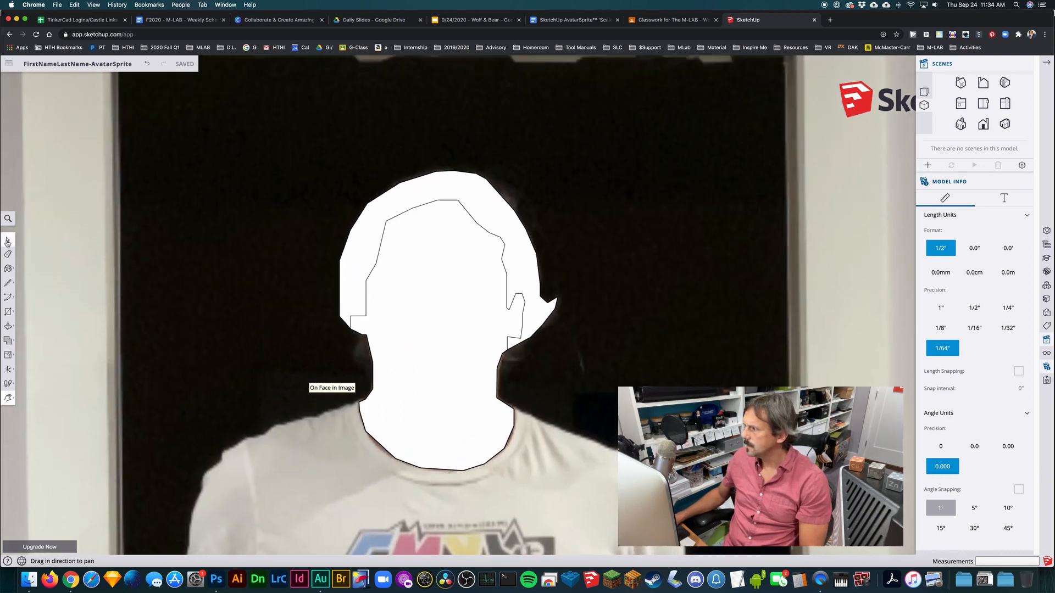
click(485, 212)
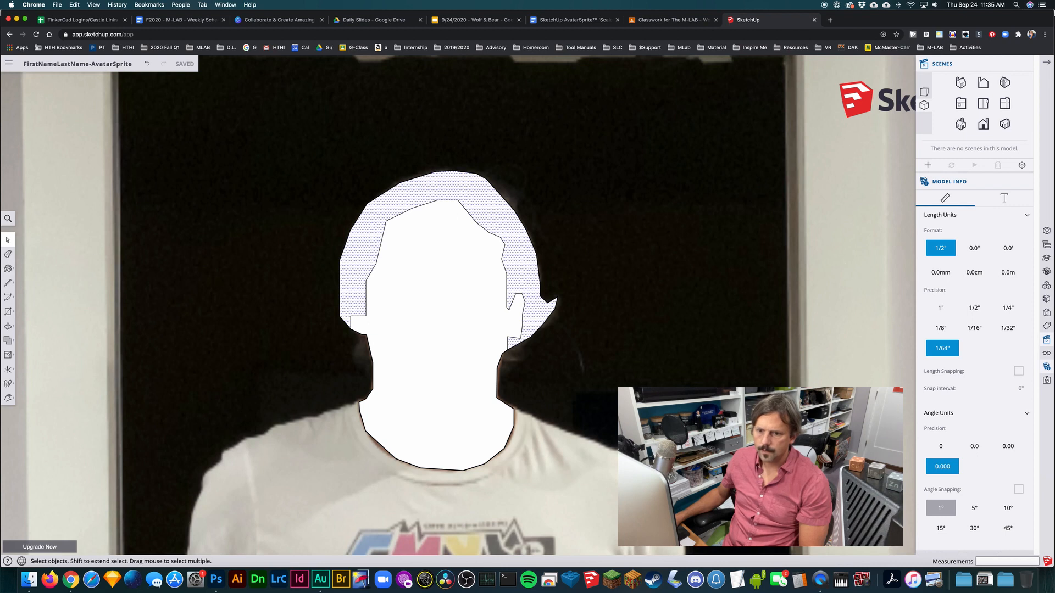
click(7, 269)
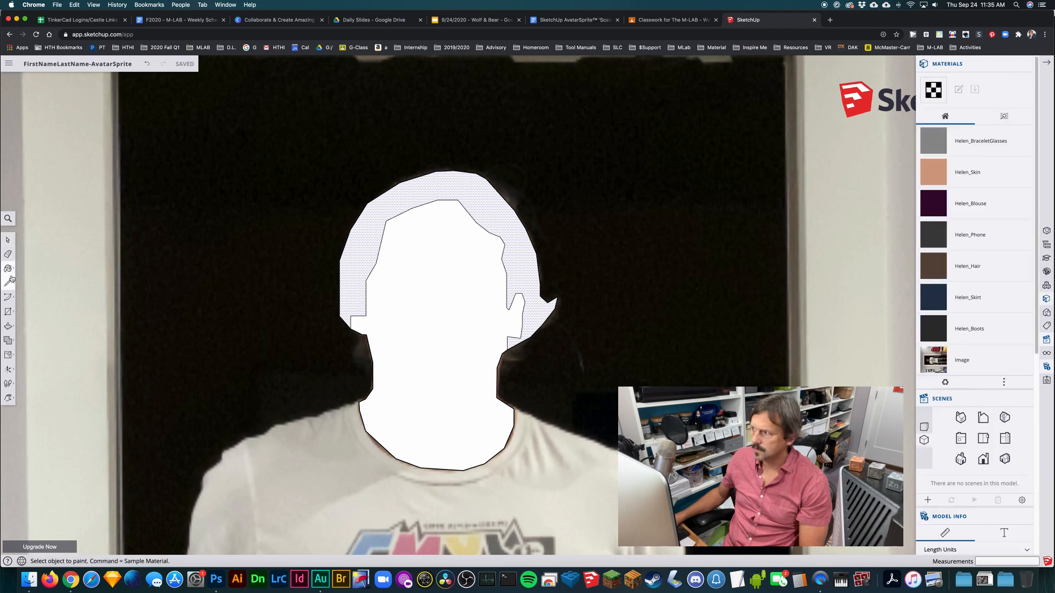
key(super)
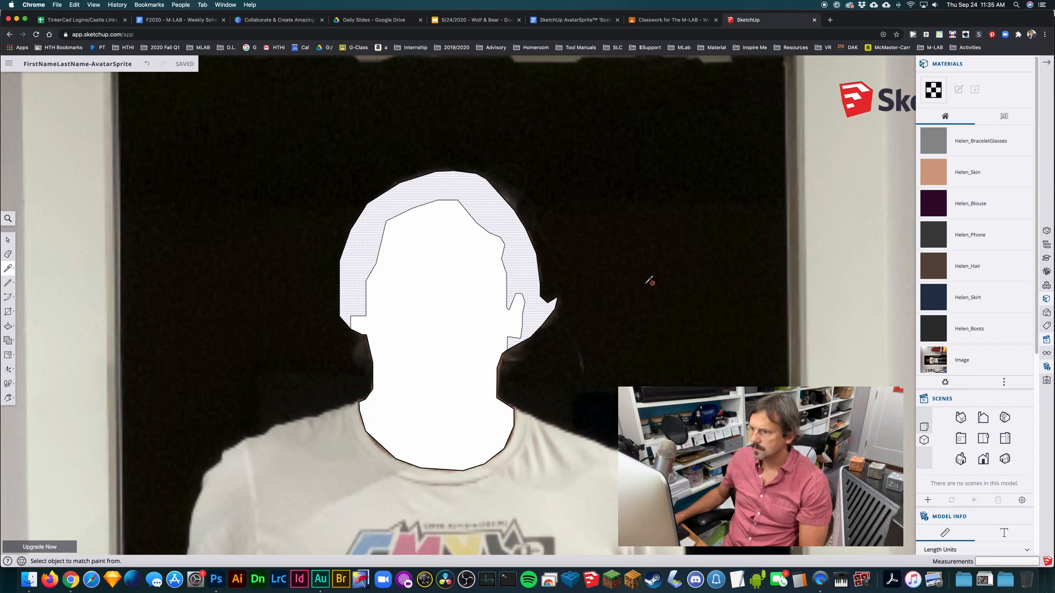
click(931, 269)
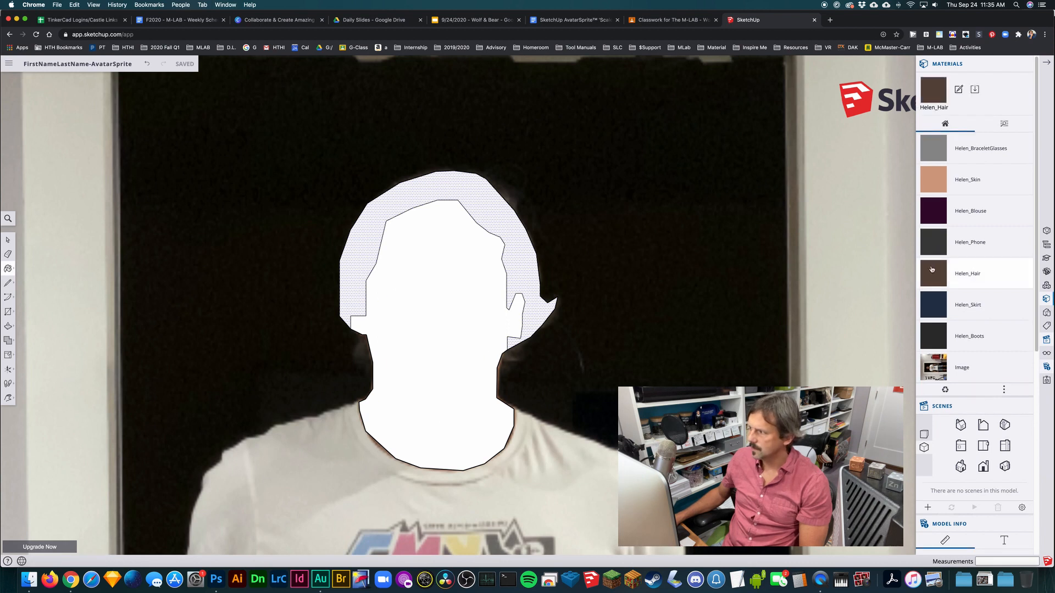
click(501, 219)
Show the model's materials as swatch thumbnails and open the Colors collection in the material library.
click(961, 184)
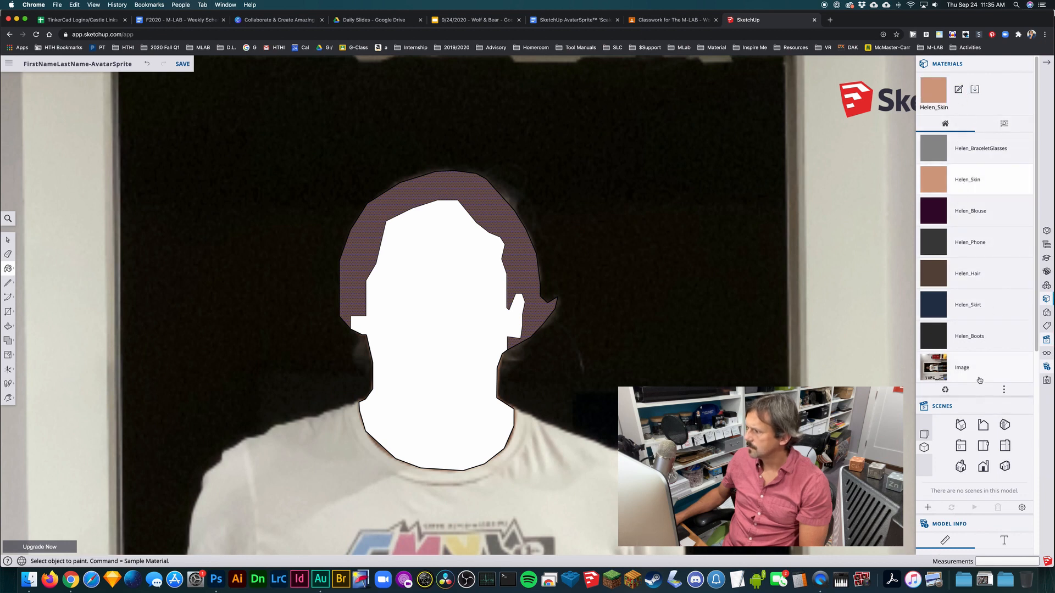
click(1004, 390)
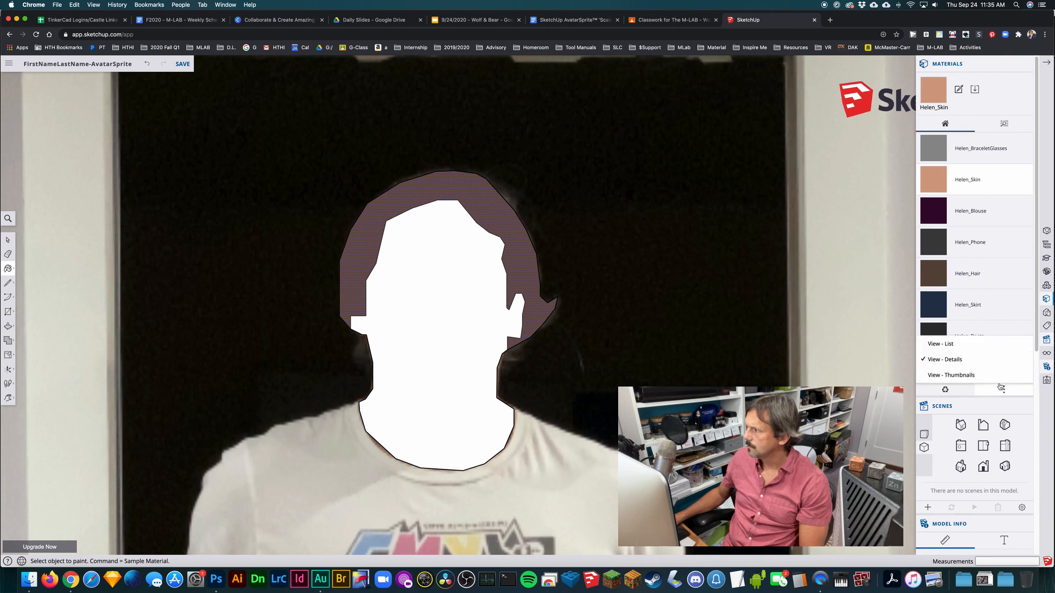
click(957, 348)
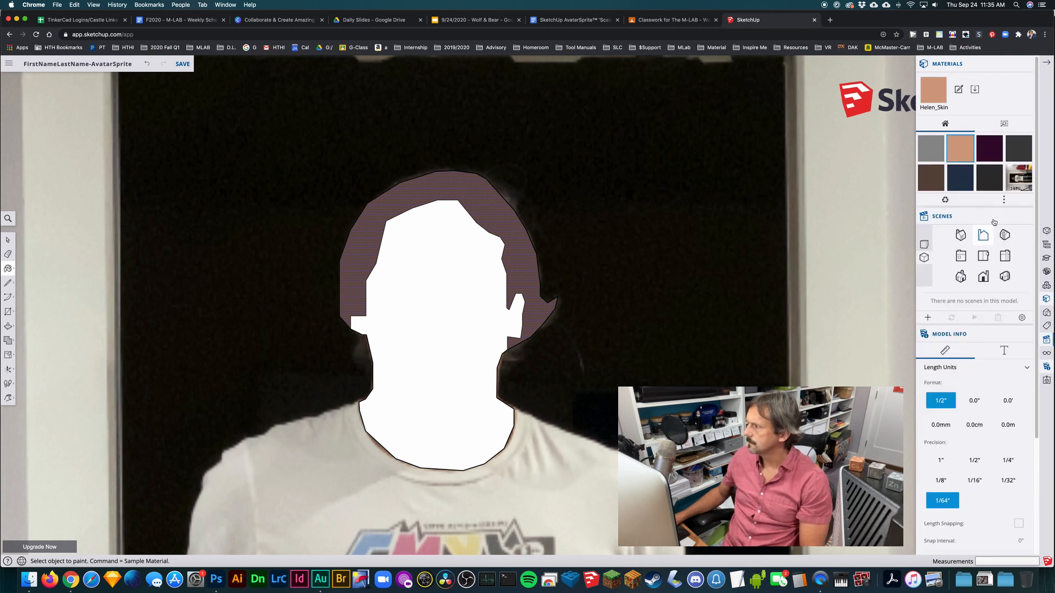
click(1001, 122)
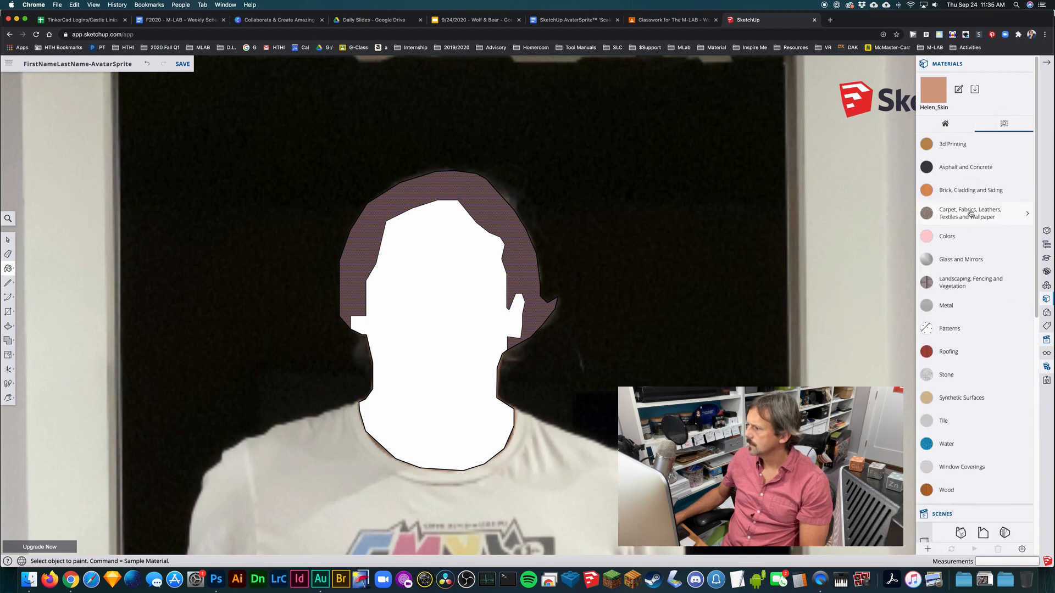
scroll(954, 314, down, 3)
scroll(952, 330, up, 3)
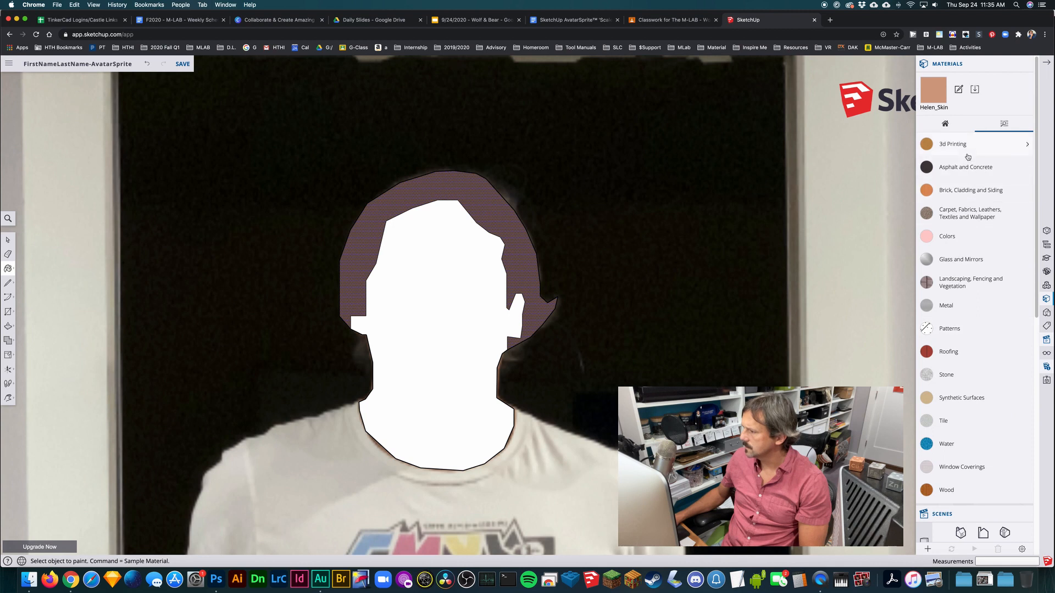
click(959, 236)
Find an orange-brown swatch in the Colors collection and repaint the hair with it.
scroll(972, 385, down, 5)
scroll(974, 404, down, 4)
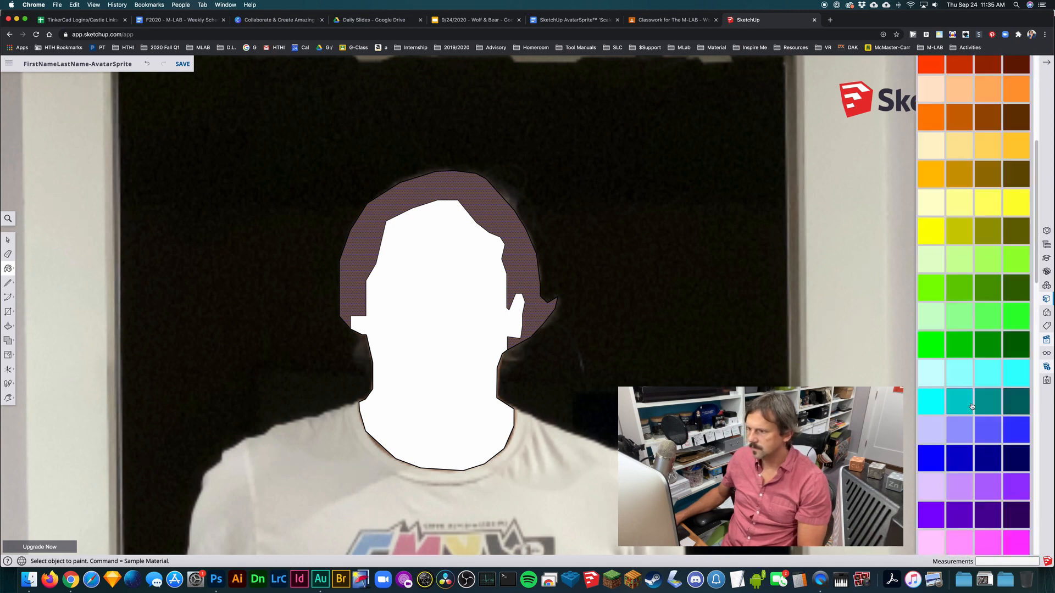
key(space)
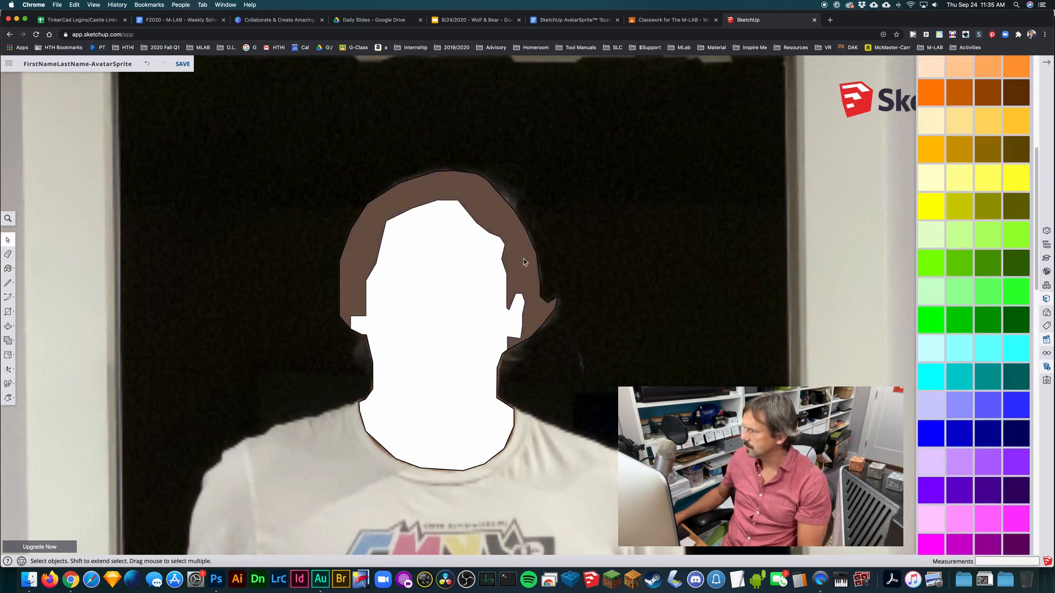
scroll(987, 379, down, 6)
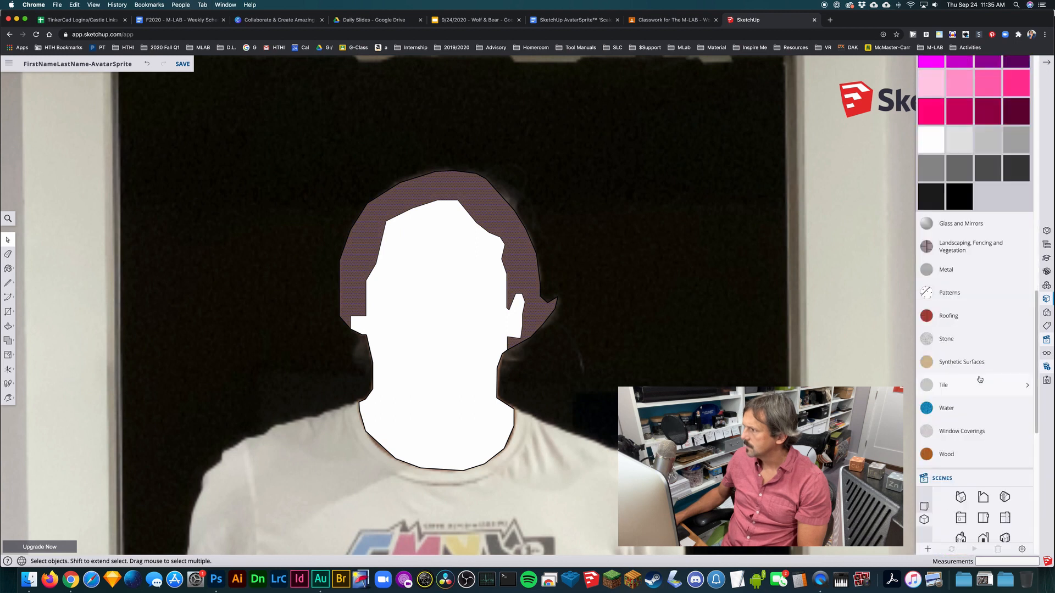
scroll(986, 379, up, 10)
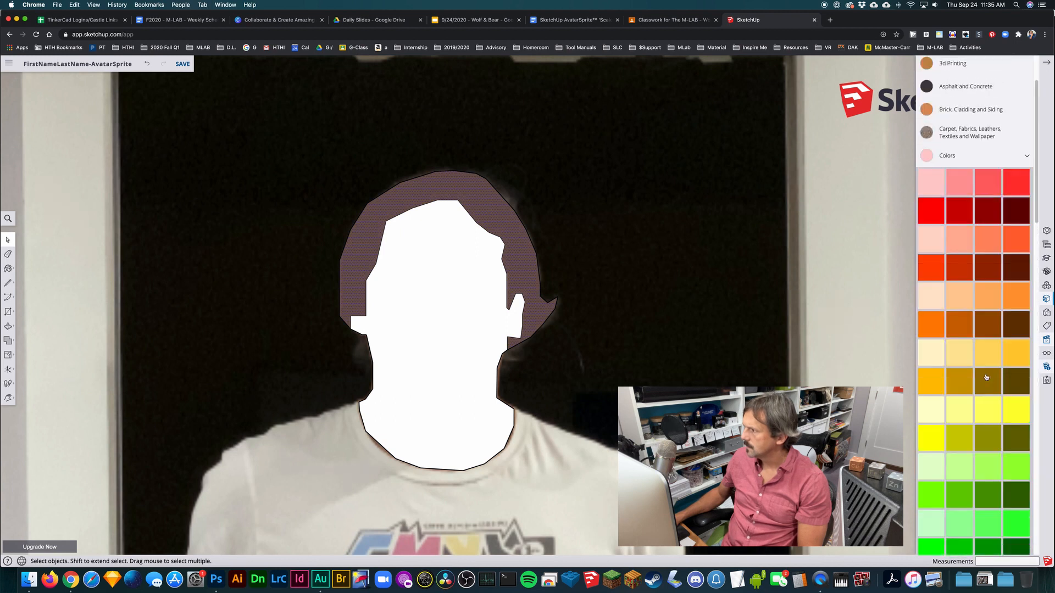
scroll(986, 377, up, 3)
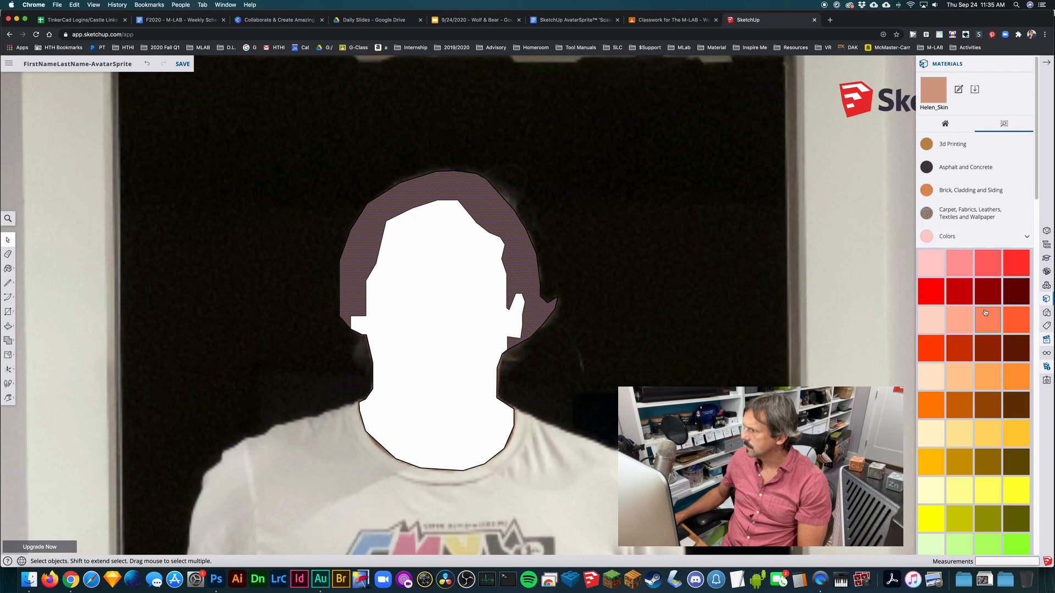
scroll(989, 317, down, 2)
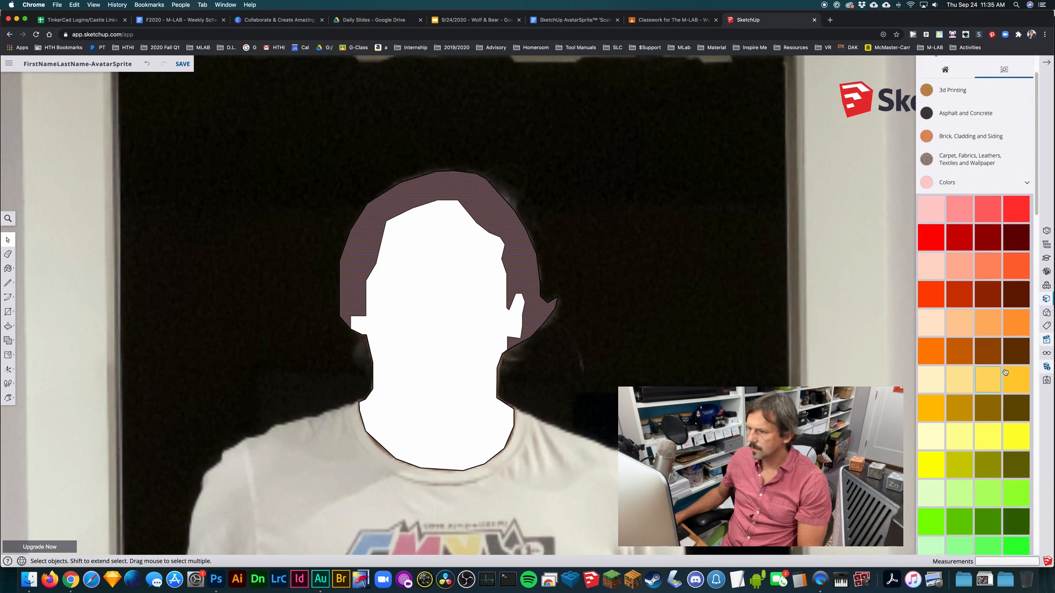
click(989, 358)
click(516, 254)
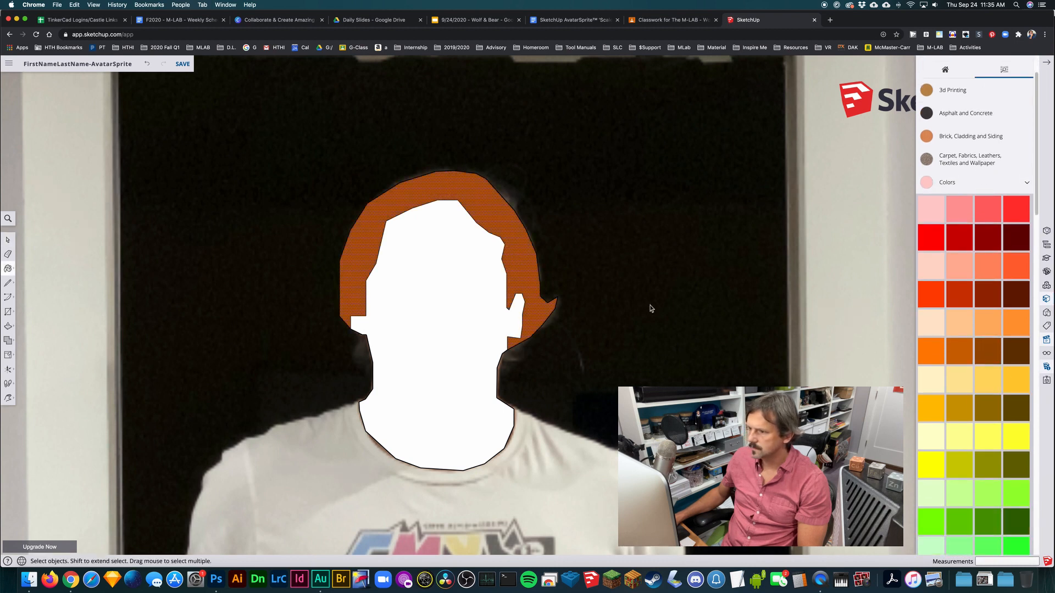
click(1014, 299)
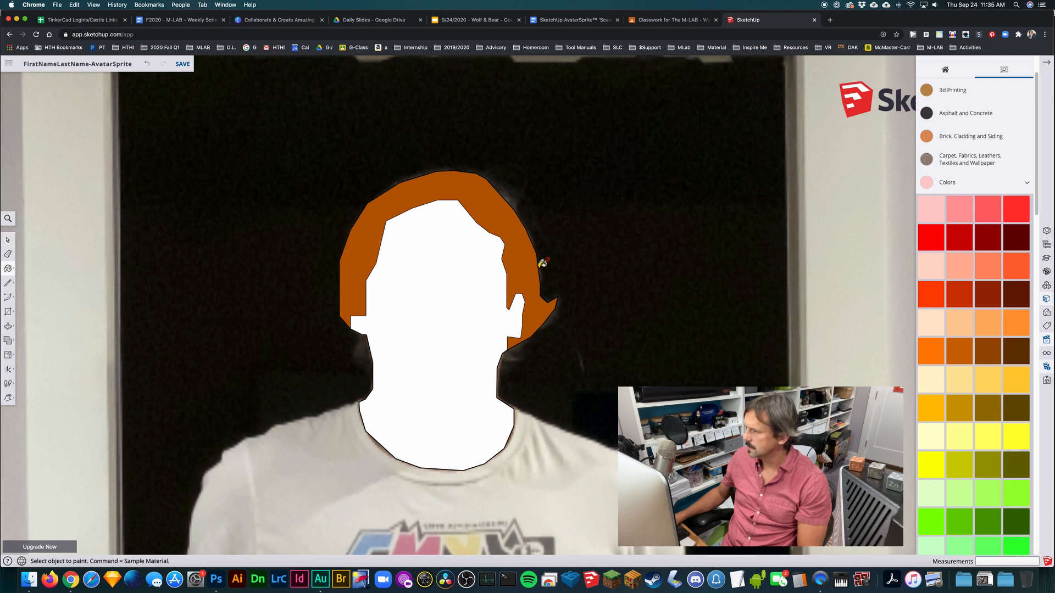
click(526, 265)
key(space)
click(645, 315)
Repaint the hair shape with a darker brown swatch from the Colors collection.
click(967, 348)
click(528, 245)
key(space)
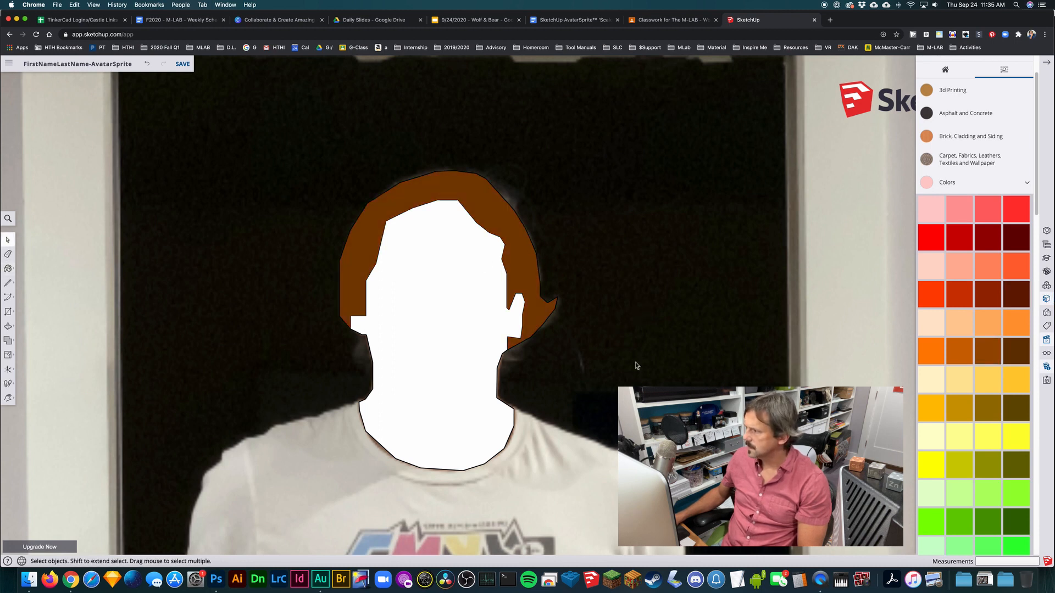
Paint the face and neck shape with a pale orange swatch from the Colors collection.
scroll(624, 356, down, 2)
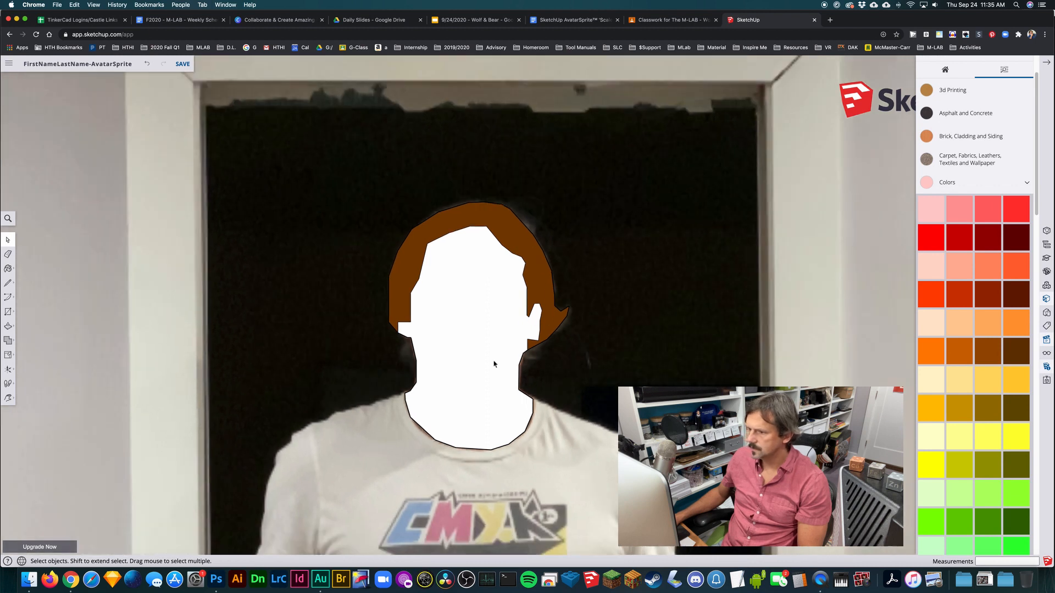
click(514, 371)
click(962, 319)
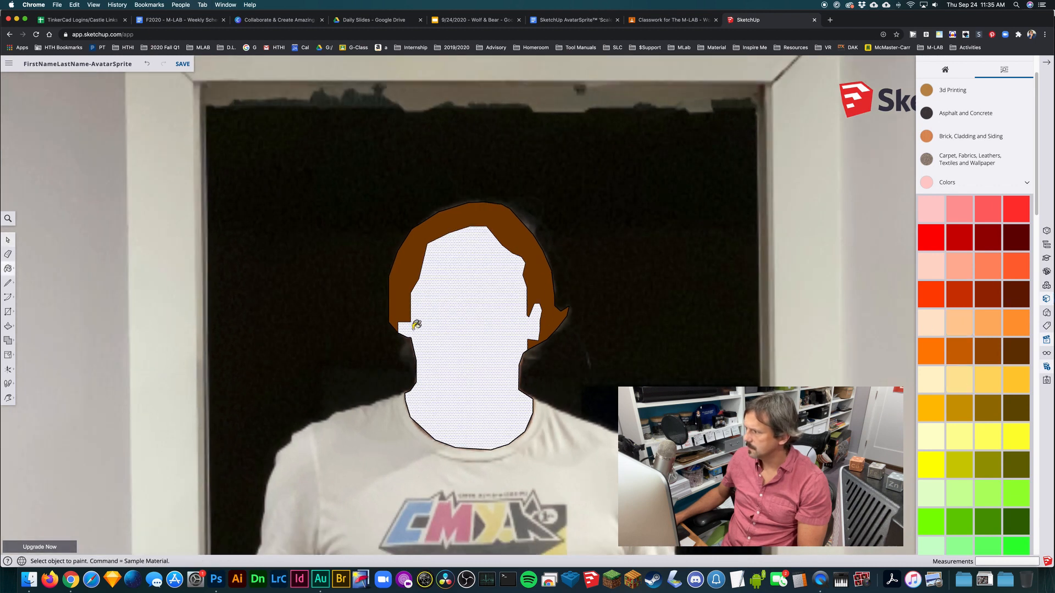
click(463, 318)
key(space)
Return to the model's own materials and repaint the face and neck shape with Helen_Skin.
scroll(1018, 446, down, 3)
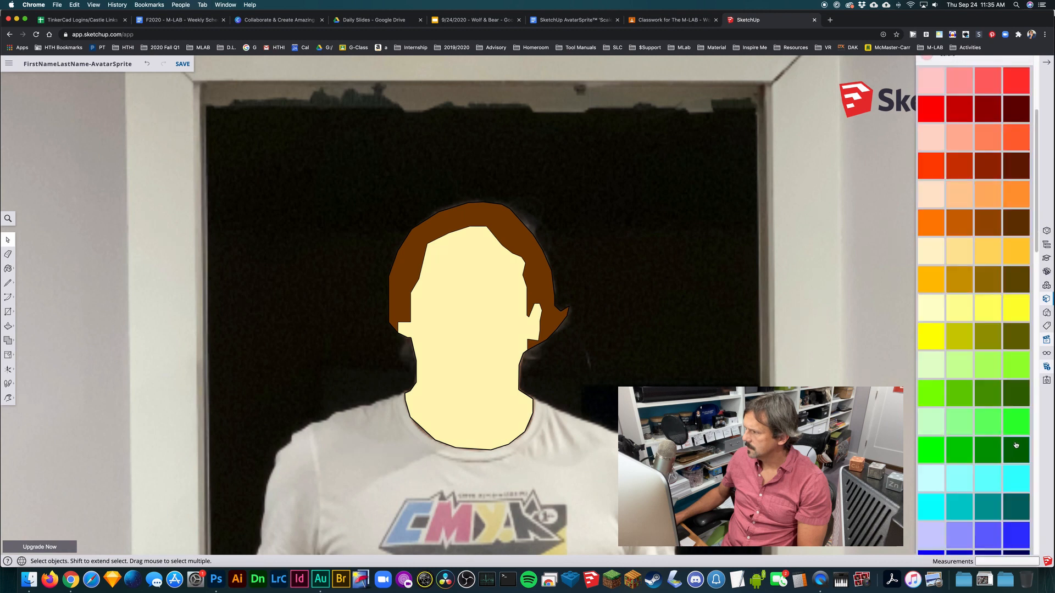
scroll(979, 434, up, 1)
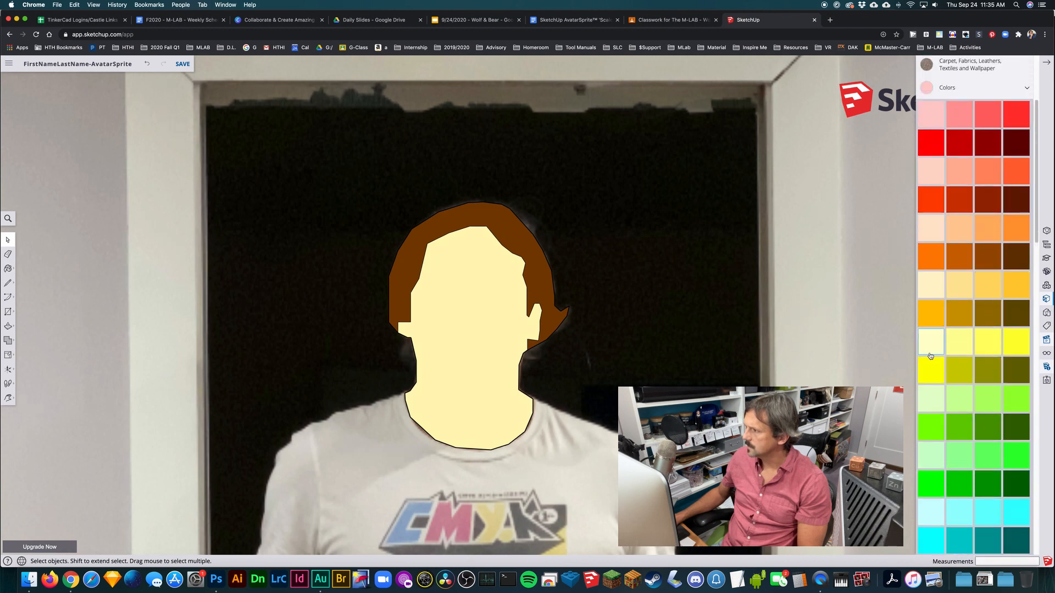
scroll(988, 201, up, 4)
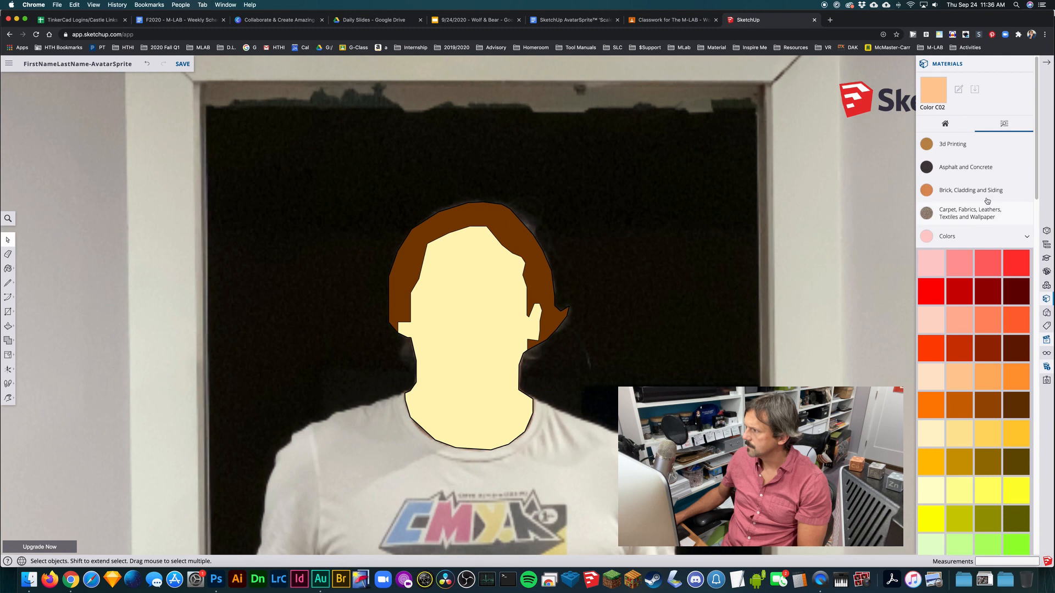
click(946, 126)
click(961, 150)
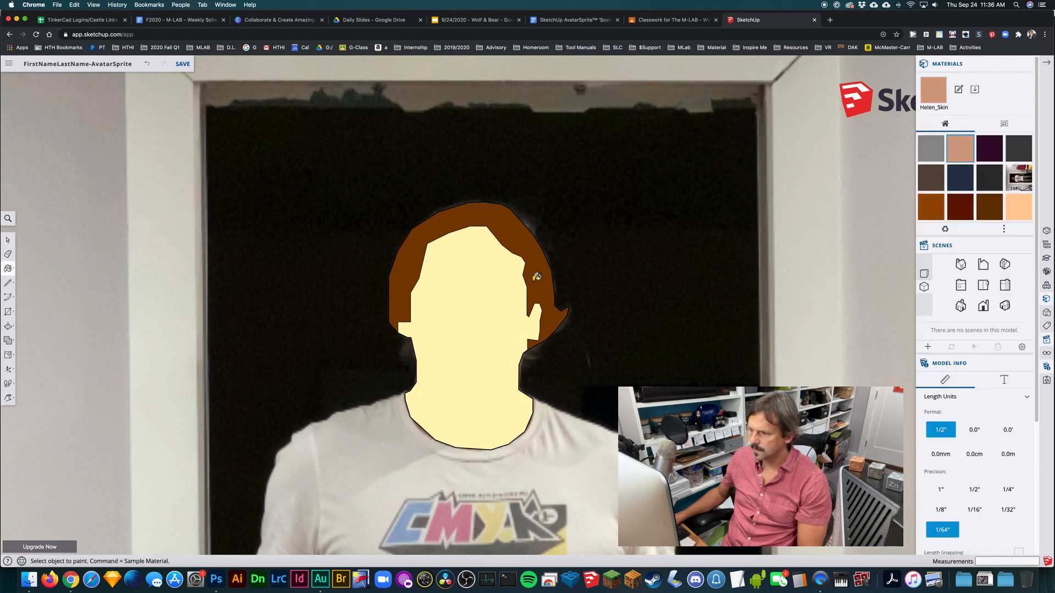
click(494, 292)
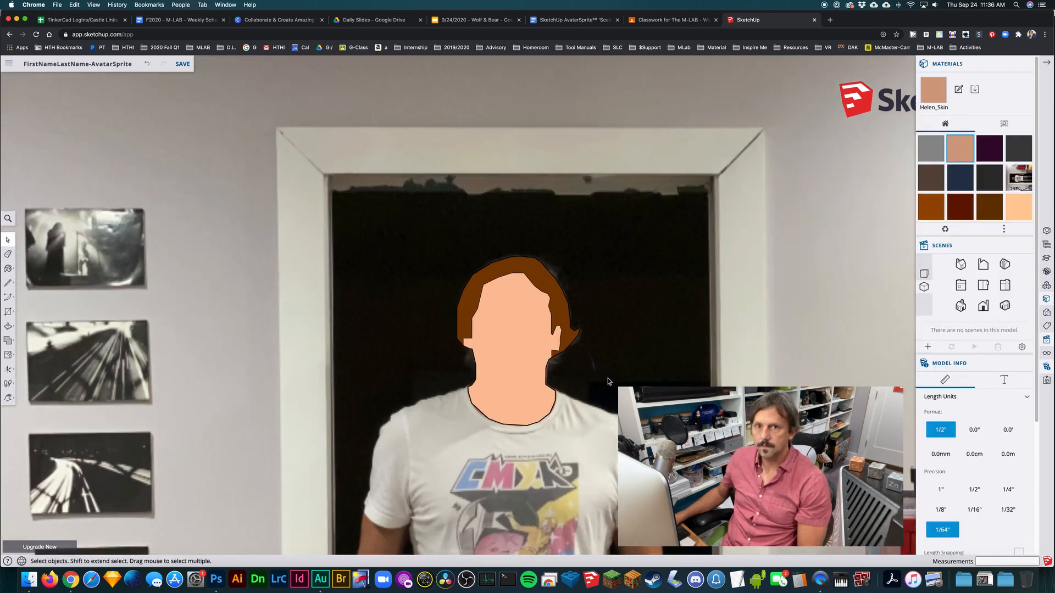
key(space)
Look over the untraced part of the photo below the neck, from the shirt and arms downward.
key(h)
drag(604, 405, 592, 302)
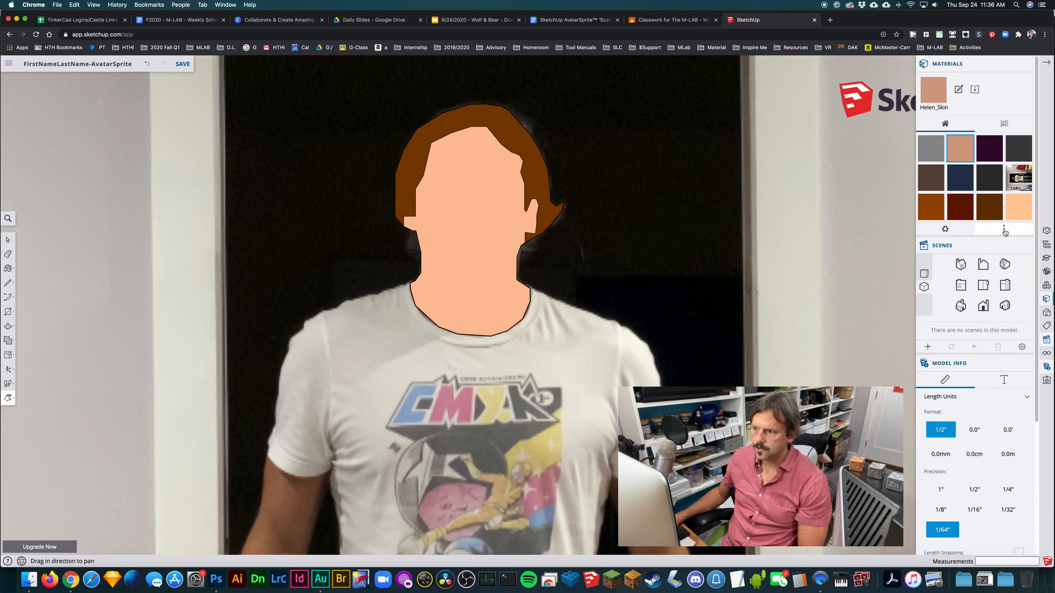
drag(481, 406, 494, 286)
scroll(394, 239, up, 1)
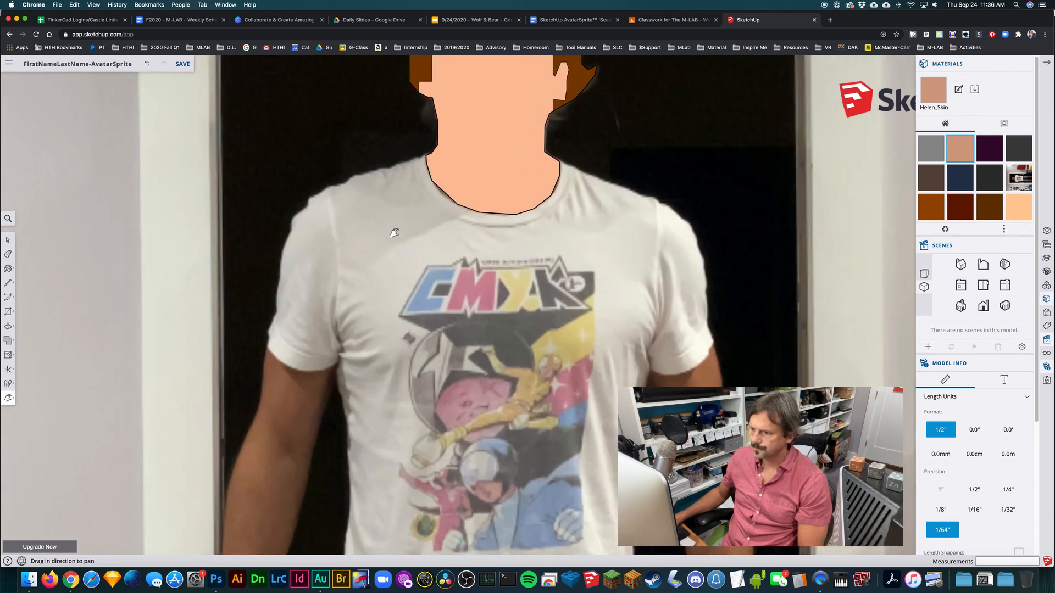
drag(394, 233, 393, 276)
scroll(394, 276, up, 4)
scroll(483, 395, down, 5)
drag(503, 334, 521, 74)
drag(513, 458, 490, 137)
drag(544, 470, 516, 167)
drag(487, 68, 493, 508)
drag(530, 305, 514, 531)
drag(502, 160, 514, 426)
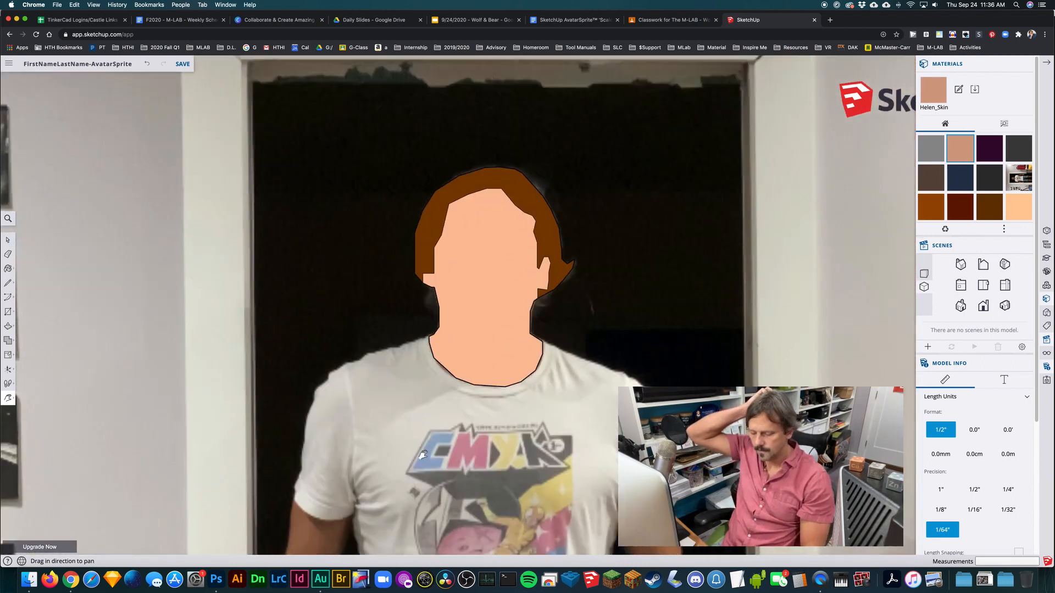
drag(423, 459, 413, 384)
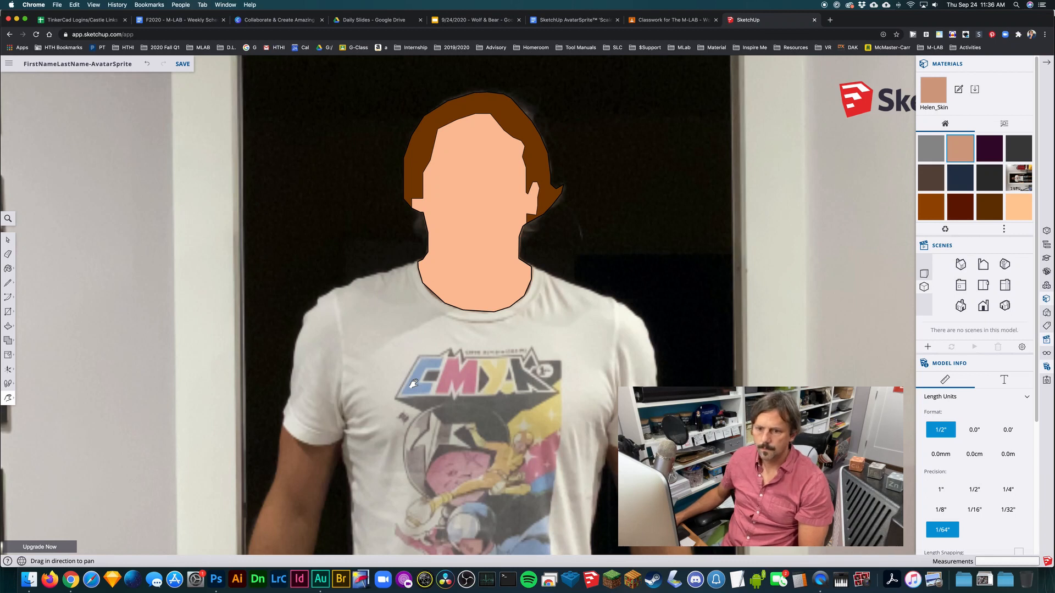
Trace the shirt's shoulder and outer sleeve edge on the photo's left side with the Line tool.
scroll(401, 286, up, 5)
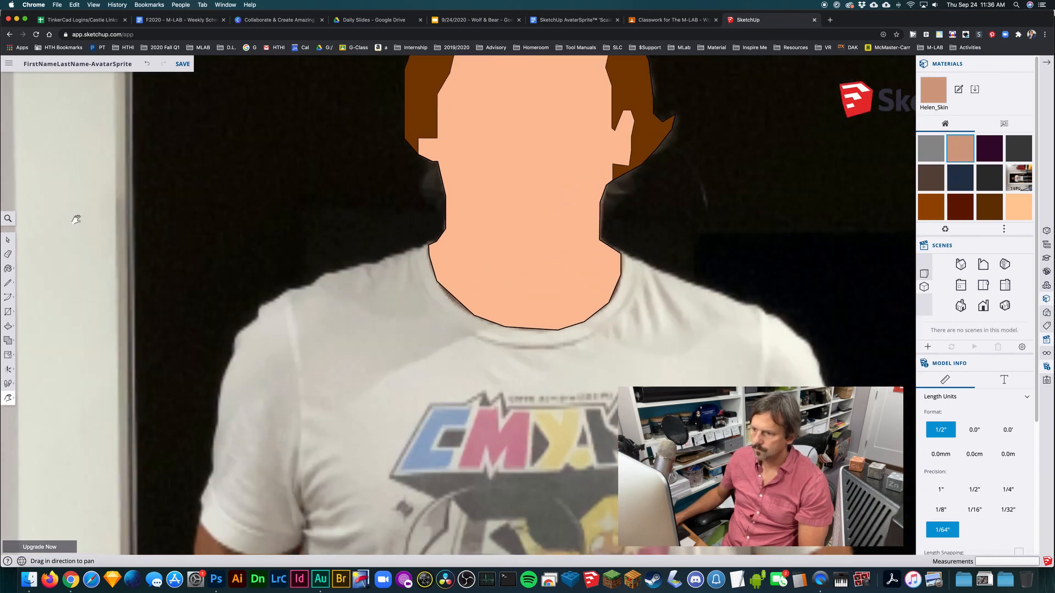
click(9, 283)
scroll(378, 259, up, 10)
click(554, 207)
click(448, 250)
click(601, 94)
click(511, 264)
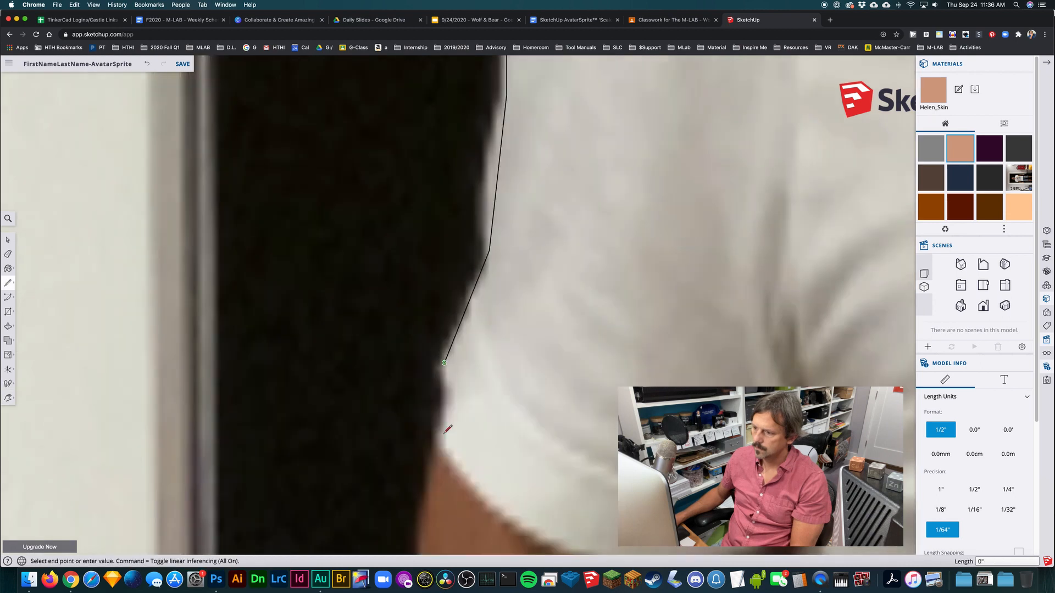
Trace the photo's left sleeve along its hem and up the inner crease at the armpit.
click(607, 363)
click(670, 340)
click(697, 329)
click(710, 282)
click(689, 117)
Trace the shirt's left side edge from the armpit down to the waist.
shift+middle_drag(737, 306, 548, 61)
right_click(523, 97)
click(507, 59)
click(504, 211)
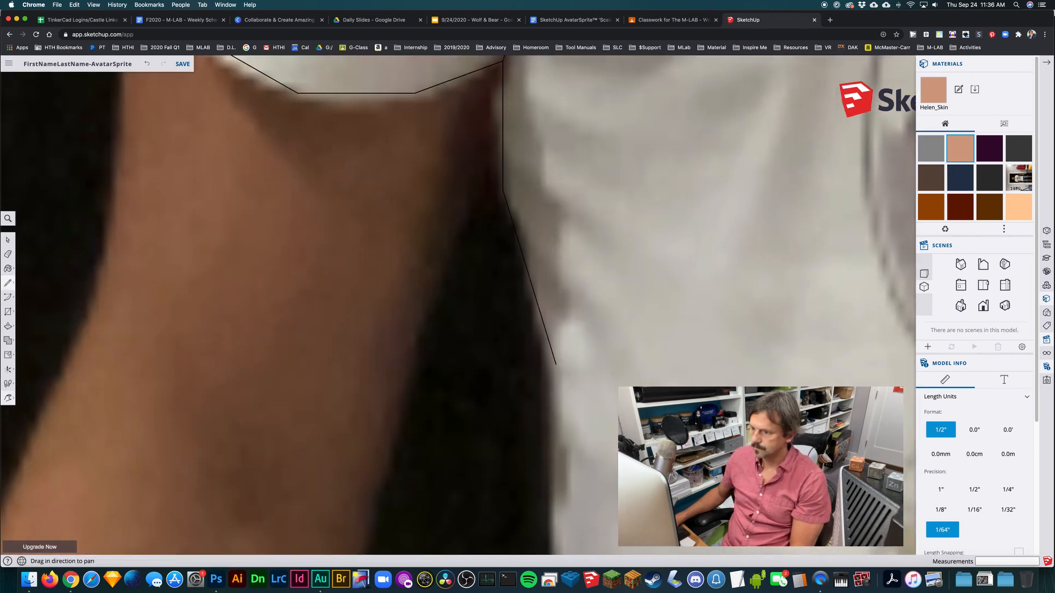
shift+middle_drag(473, 432, 473, 160)
shift+middle_drag(434, 511, 522, 99)
click(440, 348)
shift+middle_drag(440, 483, 473, 135)
click(382, 318)
click(360, 417)
Trace the shirt's bottom hem across the waist to the photo's right side.
click(492, 467)
shift+middle_drag(633, 394, 546, 370)
shift+middle_drag(897, 374, 166, 410)
click(354, 409)
click(518, 413)
click(581, 412)
Trace the shirt's right side edge from the hem up to the armpit and its crease.
click(582, 335)
shift+middle_drag(523, 99, 396, 473)
shift+middle_drag(358, 99, 207, 436)
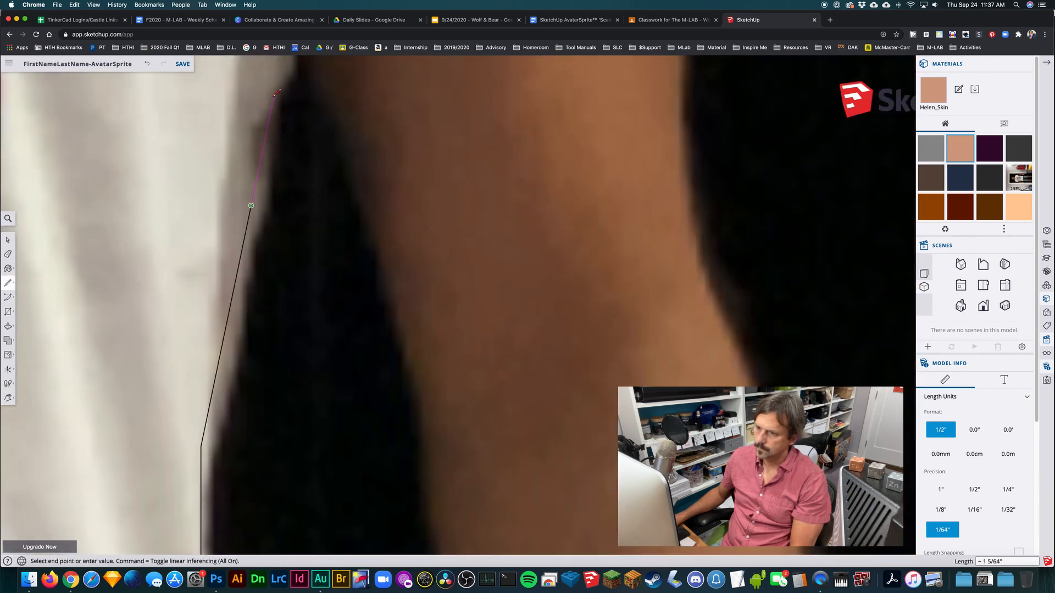
shift+middle_drag(259, 137, 257, 472)
click(256, 418)
click(257, 371)
click(246, 333)
click(289, 291)
click(301, 226)
click(280, 183)
Trace the photo's right sleeve along its hem and outer edge, continuing up over the shoulder.
click(257, 417)
click(271, 456)
click(341, 474)
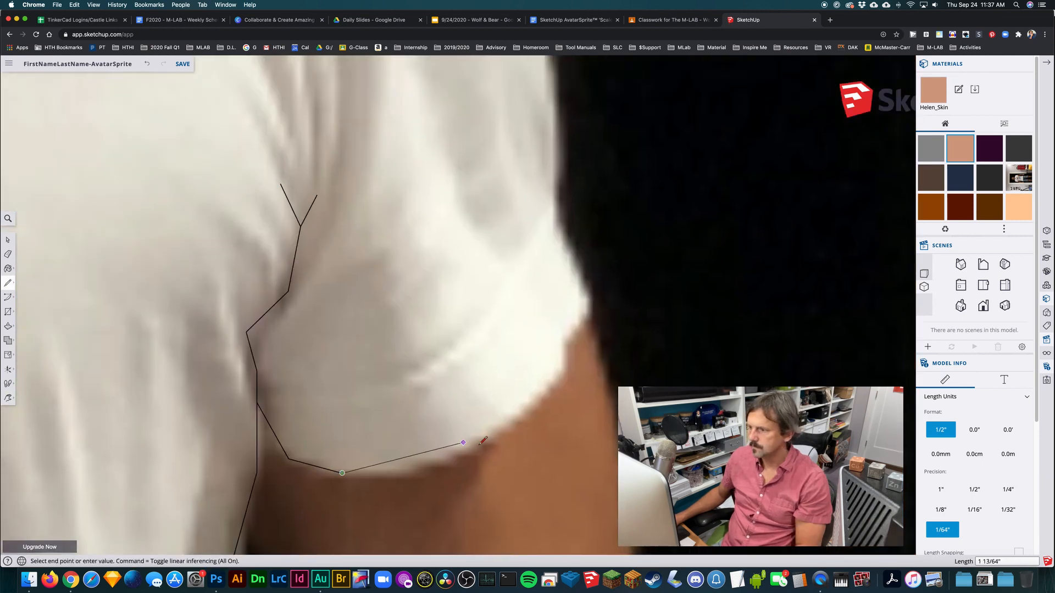
click(481, 447)
click(565, 371)
click(589, 298)
click(557, 229)
mouse_move(555, 115)
shift+middle_down()
mouse_move(516, 505)
mouse_move(619, 335)
shift+middle_up()
click(507, 359)
Draw lines from the left armpit to the sleeve's outer edge and to the collar to form faces.
scroll(507, 434, down, 5)
shift+middle_drag(416, 482, 621, 269)
shift+middle_drag(398, 372, 404, 399)
click(356, 393)
click(228, 367)
click(356, 394)
click(617, 139)
scroll(695, 255, down, 5)
key(super+z)
Draw a line from armpit to armpit and lines across the right sleeve to fill the shirt with faces.
click(502, 337)
click(887, 333)
shift+middle_drag(693, 218, 292, 231)
click(485, 346)
click(546, 271)
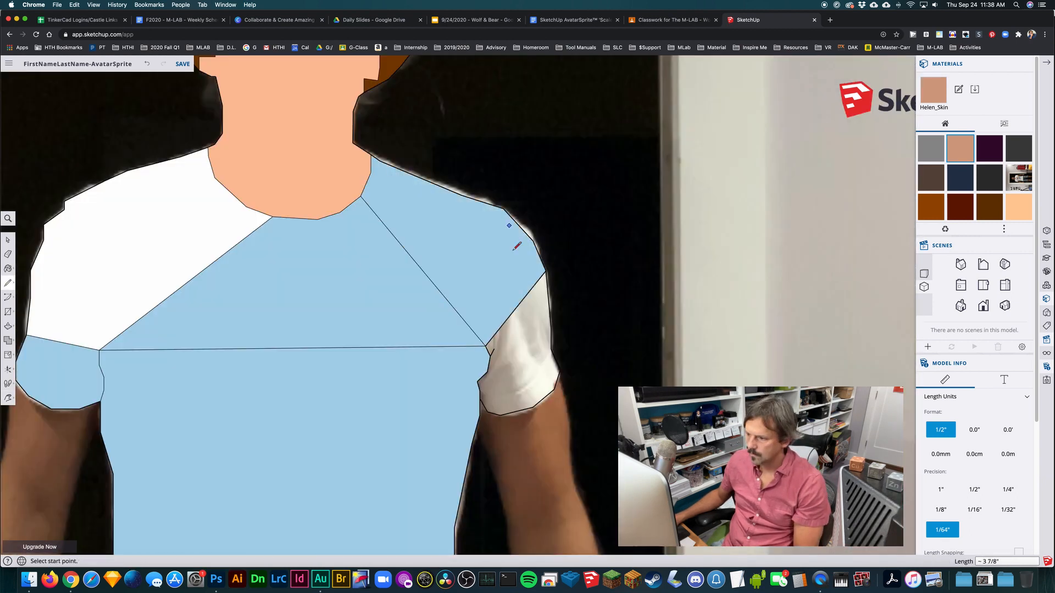
click(551, 349)
click(486, 347)
Delete the dividing lines across the right sleeve while keeping its face.
key(space)
click(513, 352)
key(Delete)
key(super+z)
click(501, 328)
key(Delete)
Erase the remaining dividing lines across the chest, the right shoulder and the left armpit.
key(e)
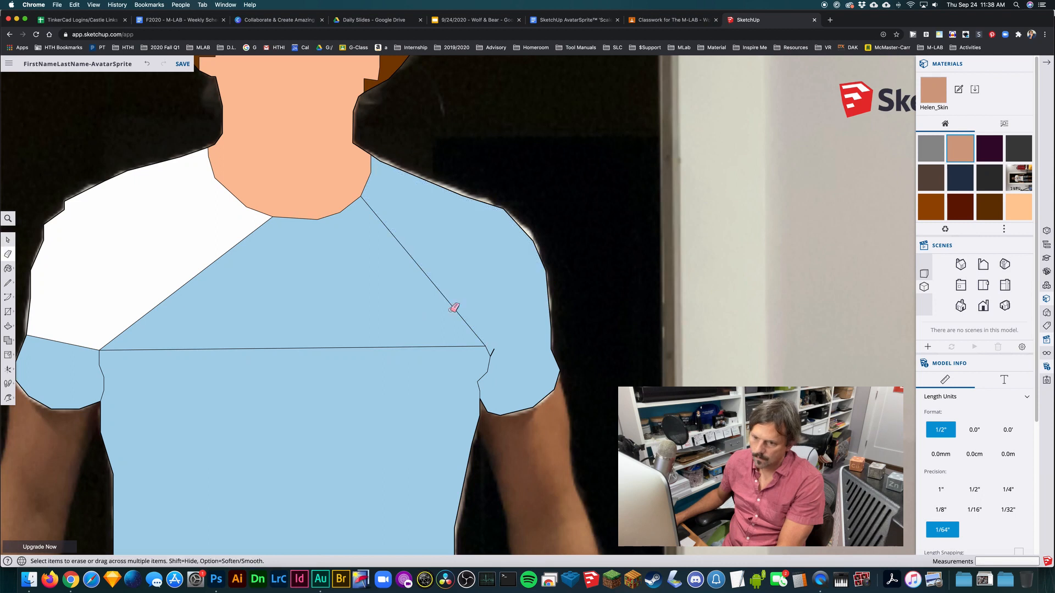
click(451, 306)
click(429, 347)
drag(82, 344, 117, 337)
scroll(269, 317, down, 3)
Trace the outer edge of the photo's left arm from the sleeve hem down to the knuckles.
scroll(271, 382, up, 8)
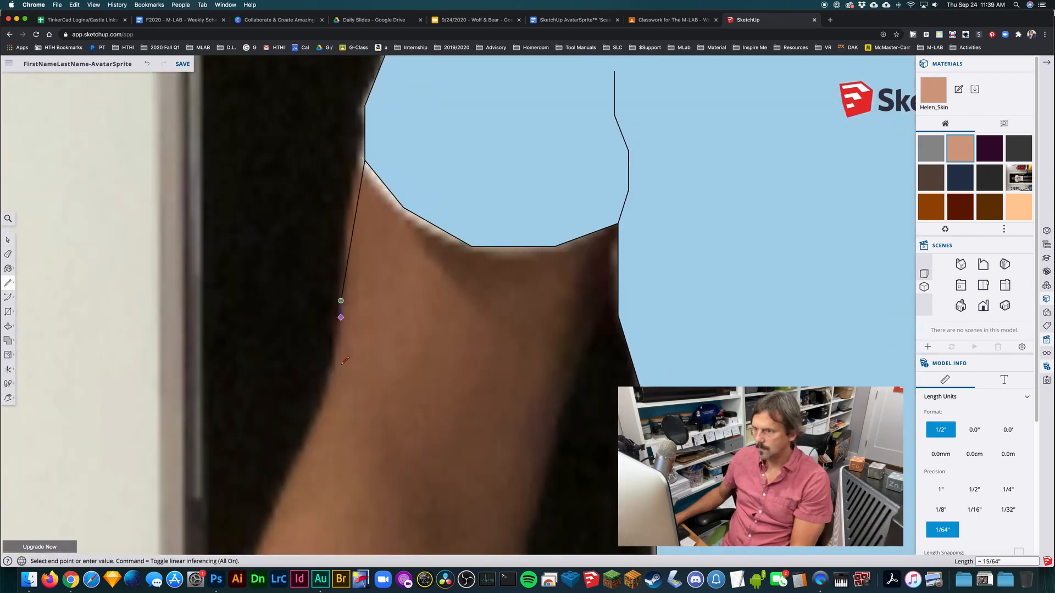
click(342, 300)
shift+middle_drag(279, 494, 372, 154)
click(315, 494)
shift+middle_drag(315, 494, 353, 99)
click(334, 276)
shift+middle_drag(287, 542, 320, 103)
click(303, 198)
click(322, 244)
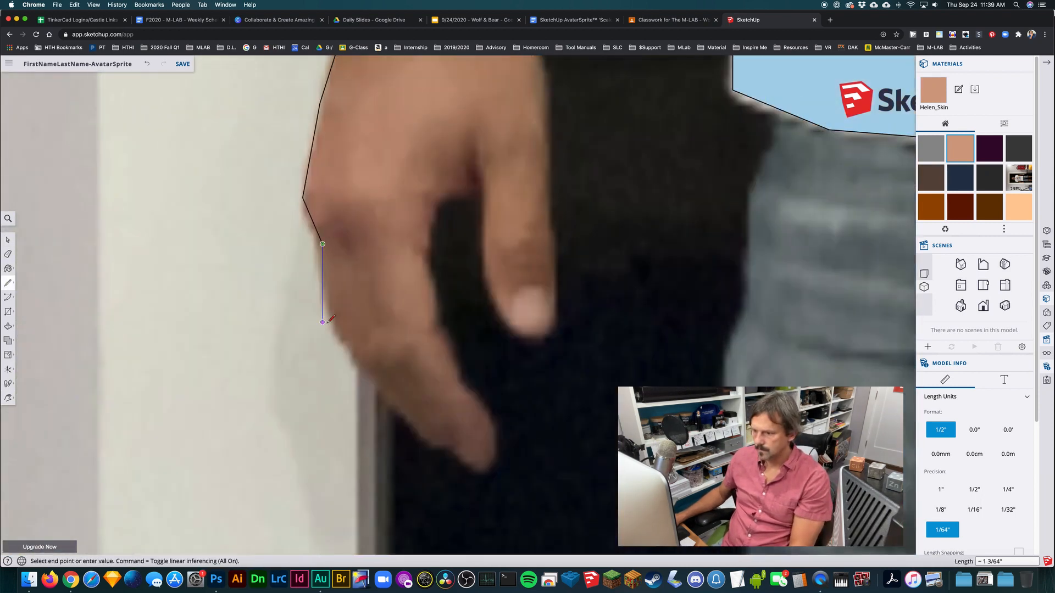
Outline the left hand's fingers and thumb and trace the arm's inner edge back up to the shirt.
click(556, 206)
shift+middle_drag(555, 176, 535, 466)
click(483, 214)
click(520, 108)
mouse_move(474, 158)
shift+middle_down()
mouse_move(456, 248)
mouse_move(383, 448)
shift+middle_up()
click(459, 190)
Trace the inner edge of the photo's right arm from the shirt down around the thumb to the fingers.
shift+middle_drag(607, 433, 380, 337)
click(383, 217)
click(467, 521)
shift+middle_drag(572, 522, 435, 231)
click(379, 530)
mouse_move(435, 529)
shift+middle_down()
mouse_move(391, 216)
mouse_move(419, 148)
shift+middle_up()
click(419, 421)
click(419, 492)
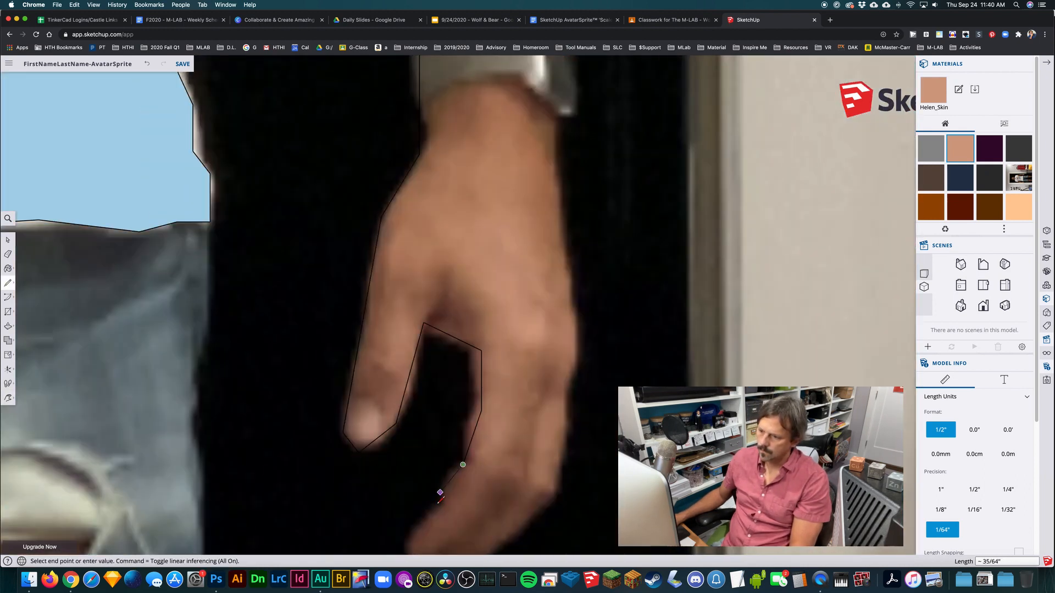
Trace around the right hand's fingertips and up the arm's outer edge to close it at the sleeve.
shift+middle_drag(417, 515, 413, 374)
click(424, 433)
click(556, 248)
shift+middle_drag(553, 219, 529, 473)
shift+middle_drag(485, 126, 506, 349)
shift+middle_drag(434, 143, 512, 422)
click(480, 404)
click(464, 237)
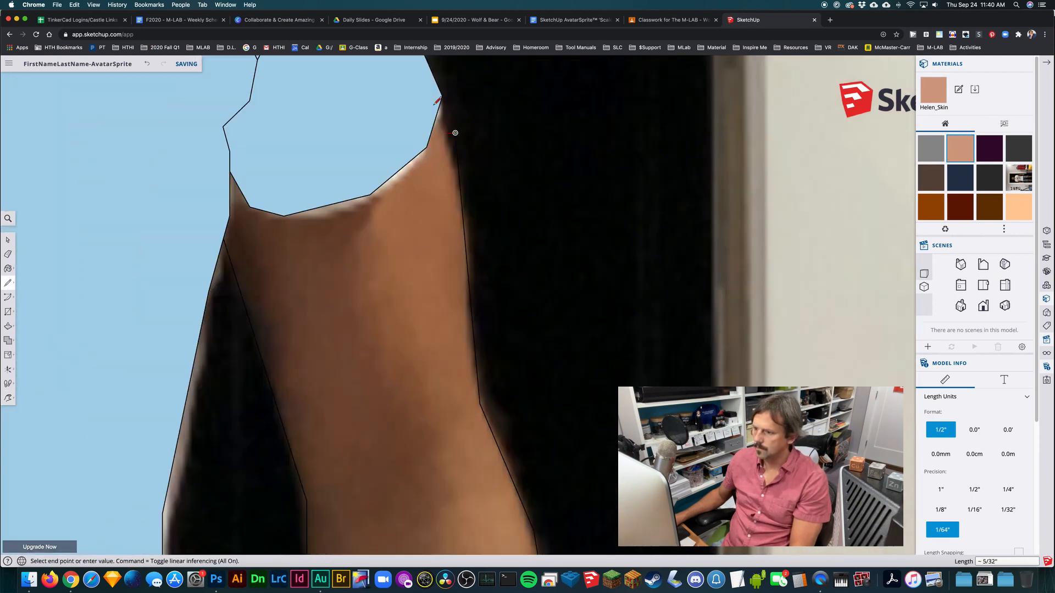
click(442, 97)
Trace the denim shorts' left leg down its outer side and along the frayed hem.
scroll(441, 97, down, 10)
shift+middle_drag(537, 316, 539, 188)
scroll(299, 148, up, 5)
click(276, 482)
shift+middle_drag(276, 482, 290, 147)
click(290, 406)
click(546, 397)
click(589, 409)
click(589, 349)
Trace the shorts' inner edges up to the crotch and down the right leg to its hem.
shift+middle_drag(589, 348, 506, 494)
click(561, 181)
click(640, 335)
shift+middle_drag(641, 335, 375, 146)
click(450, 410)
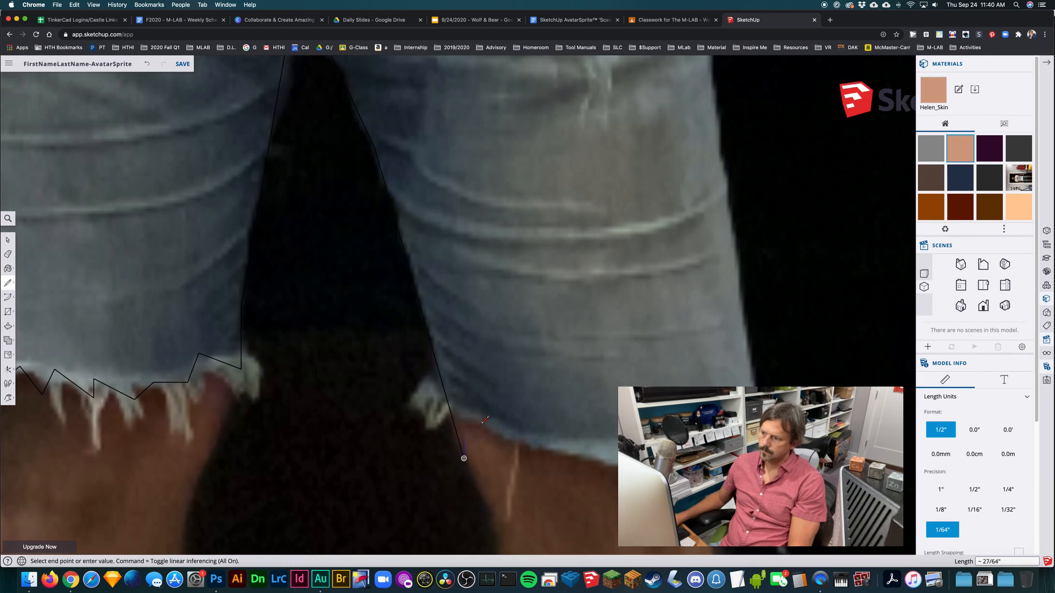
Close the shorts' outline along the right leg's outer side up to the shirt and select the resulting face.
click(725, 134)
shift+middle_drag(725, 135, 639, 470)
scroll(452, 508, down, 5)
shift+middle_drag(453, 508, 456, 339)
key(space)
click(414, 281)
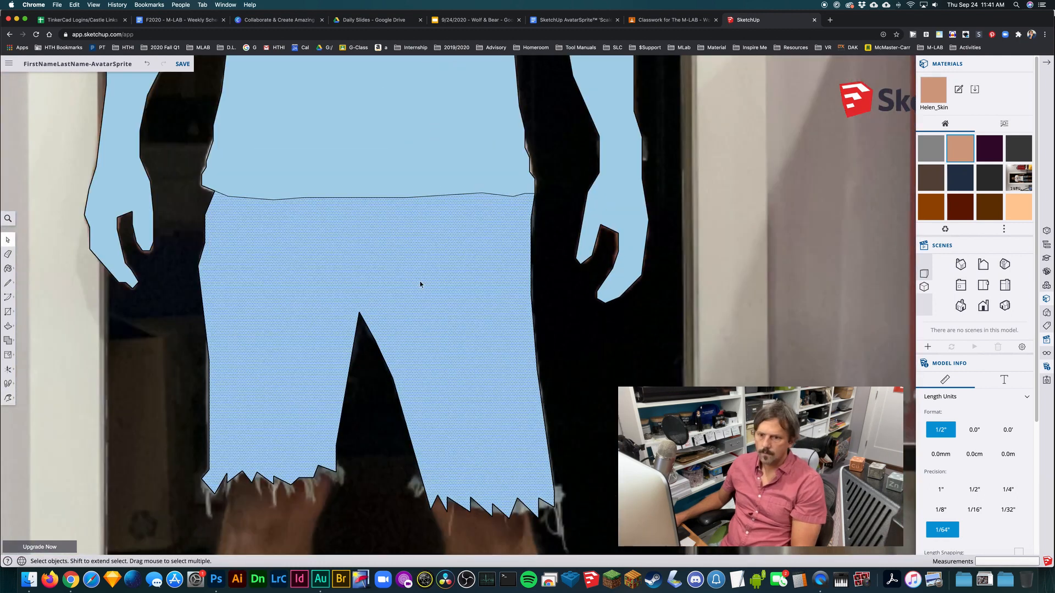
Delete the shorts' covering face and trace the large ripped hole on the right thigh.
key(Delete)
scroll(504, 344, up, 5)
click(479, 301)
click(483, 270)
click(516, 219)
click(496, 176)
click(440, 176)
Trace the small ripped hole on the shorts' left thigh as a closed outline.
key(h)
drag(438, 357, 879, 425)
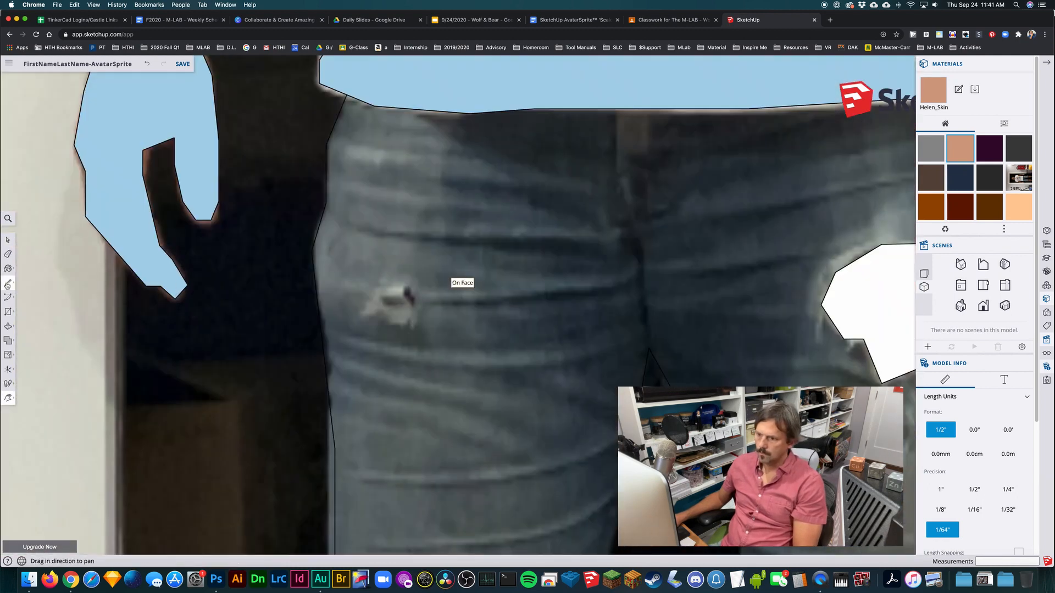
click(419, 327)
click(421, 306)
click(413, 283)
Redraw the straight outer edge of the shorts' left leg down to the hem to restore the shorts' face.
scroll(420, 306, down, 1)
key(h)
drag(421, 330, 353, 231)
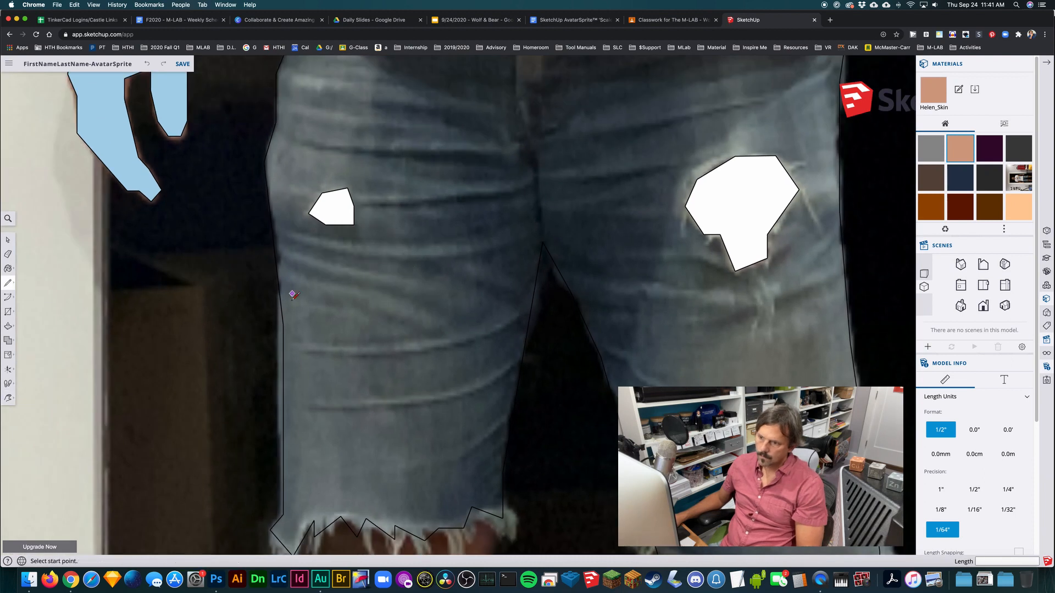
click(283, 324)
click(283, 515)
Trace the left bare leg from the shorts' hem down its outer side to the ankle.
scroll(459, 280, down, 5)
key(h)
drag(473, 275, 466, 484)
scroll(352, 494, up, 3)
mouse_move(347, 542)
mouse_down()
mouse_move(367, 222)
mouse_move(405, 354)
mouse_up()
scroll(367, 222, down, 3)
scroll(352, 324, up, 3)
key(l)
click(401, 515)
key(h)
drag(403, 516, 400, 165)
click(406, 348)
click(426, 464)
click(533, 530)
Trace the left leg's inner edge up to the shorts' frayed hem and delete the selected piece.
key(h)
drag(721, 77, 490, 377)
key(l)
click(361, 315)
click(361, 222)
click(408, 109)
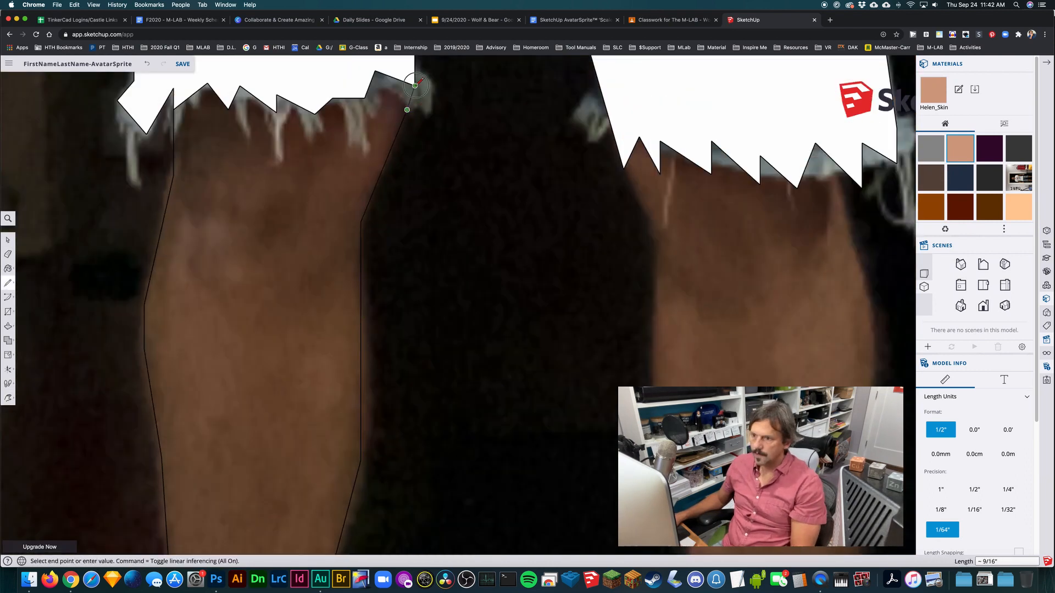
click(415, 86)
drag(248, 307, 342, 270)
click(341, 271)
key(Delete)
Trace the right bare leg from the shorts' hem down to the ankle and close its outline.
key(l)
click(455, 185)
click(454, 426)
drag(541, 381, 126, 415)
key(l)
click(303, 168)
click(312, 238)
mouse_move(324, 461)
mouse_down()
mouse_move(339, 259)
mouse_move(558, 290)
mouse_up()
click(392, 500)
click(480, 207)
click(407, 246)
Outline the left sock's lower edge along the shoe opening.
click(259, 211)
click(293, 211)
click(308, 226)
click(389, 237)
Trace the left shoe around its toe, sole and heel, redrawing the last line to close at the sock.
click(128, 430)
click(265, 502)
click(334, 470)
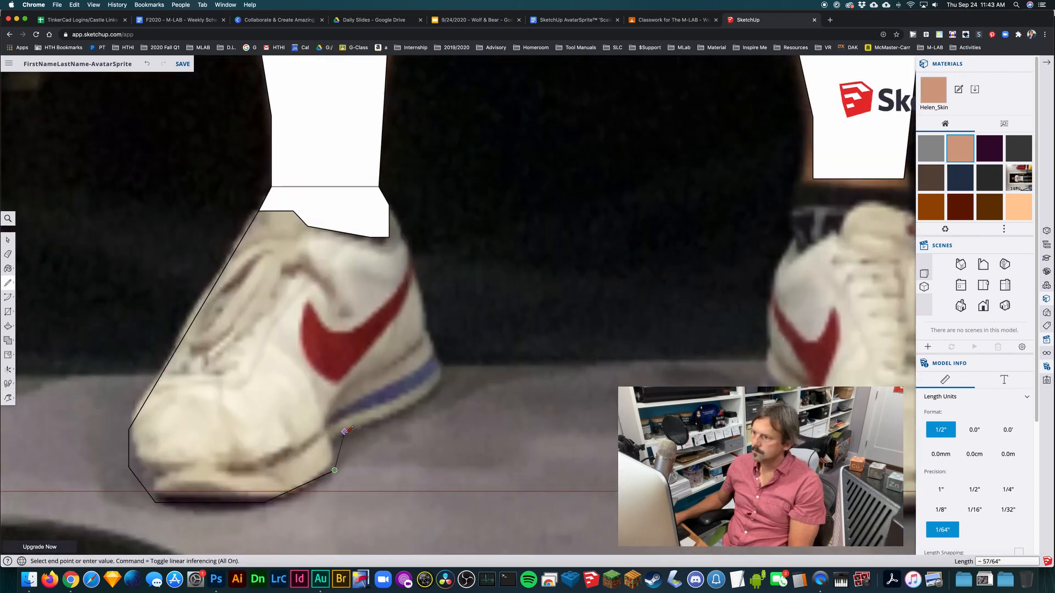
click(343, 433)
click(438, 377)
click(389, 205)
key(super+z)
drag(605, 357, 633, 376)
click(417, 225)
Outline the right sock from the ankle along the shoe opening and back up to the leg.
drag(636, 286, 196, 288)
click(401, 201)
click(386, 238)
click(386, 274)
click(425, 254)
click(443, 230)
click(483, 230)
click(510, 245)
click(492, 201)
Trace the right shoe's outline along its side, toe and sole.
click(349, 390)
click(347, 423)
click(391, 446)
click(404, 474)
click(404, 499)
click(418, 522)
click(501, 522)
click(565, 510)
scroll(444, 369, down, 10)
shift+middle_drag(415, 290, 413, 346)
Paint the T-shirt with a bright orange-red from the Colors materials.
key(space)
click(379, 144)
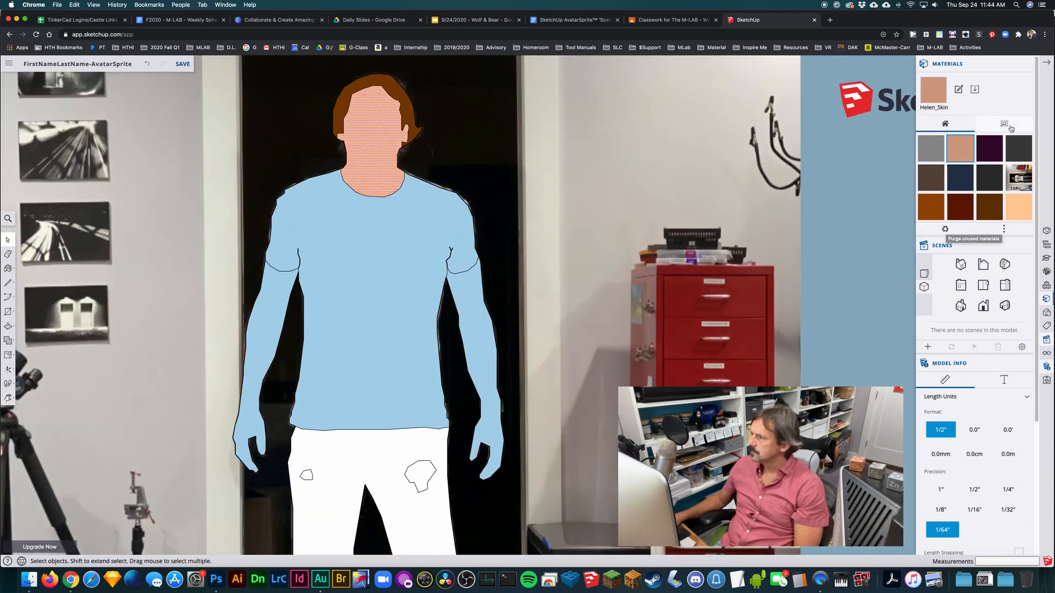
click(1017, 150)
click(1004, 229)
click(1004, 124)
click(948, 232)
scroll(966, 278, down, 8)
scroll(965, 278, up, 5)
click(932, 174)
click(397, 264)
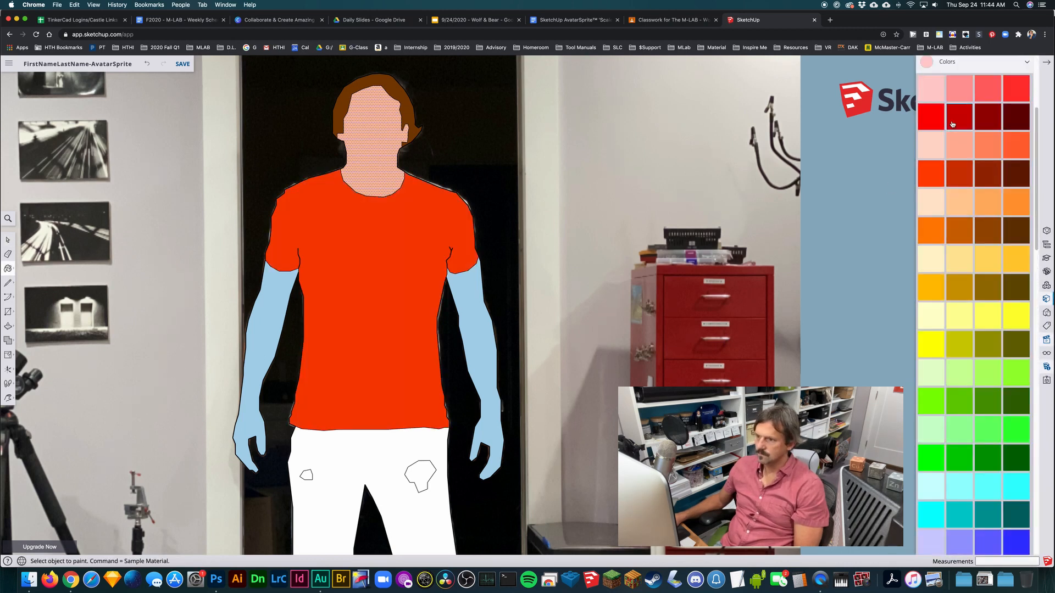
Repaint the T-shirt in a darker red from the Colors materials.
click(988, 174)
click(271, 330)
click(374, 308)
Paint the arms with the Helen_Skin material already used in the model.
click(8, 268)
click(387, 190)
click(946, 124)
click(961, 148)
click(270, 330)
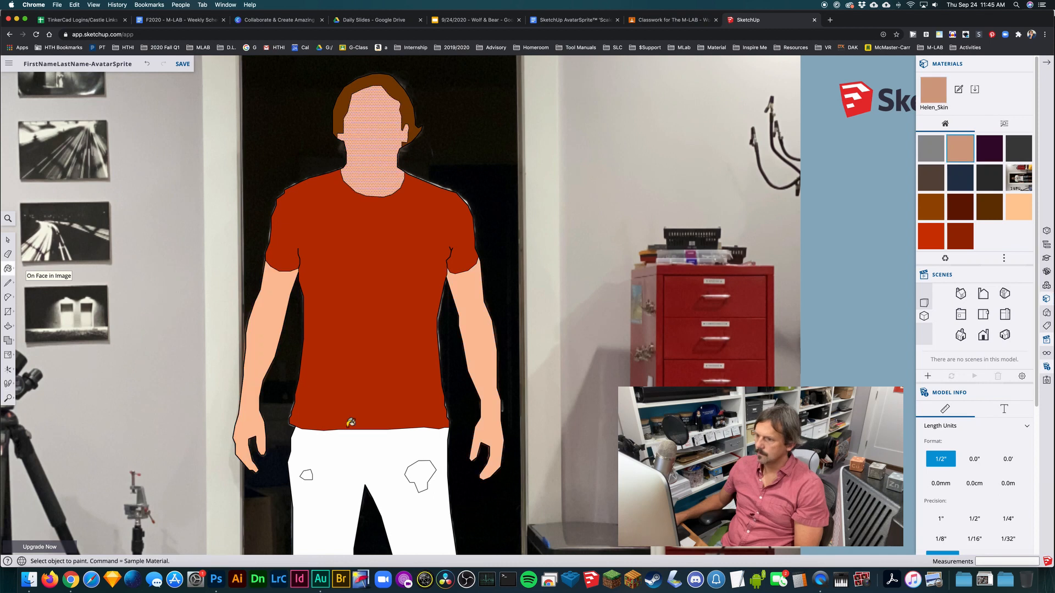
Paint both ripped holes in the shorts and both bare legs with the Helen_Skin material.
click(423, 471)
click(306, 475)
key(h)
drag(417, 467, 540, 190)
click(960, 155)
click(434, 304)
click(318, 313)
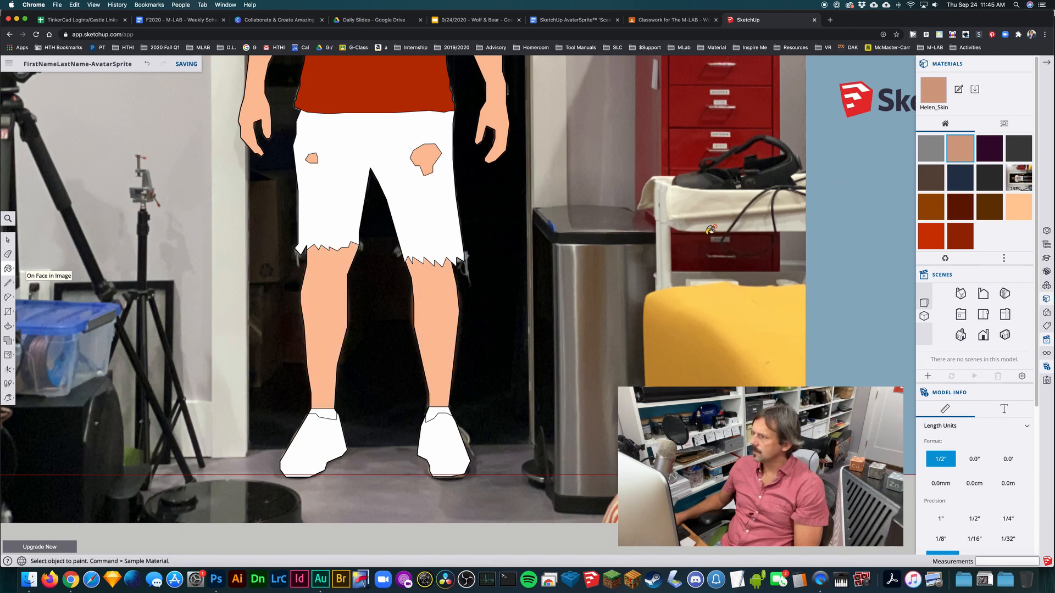
Paint the shorts with a medium violet-blue from the Colors materials.
key(h)
mouse_move(571, 274)
mouse_down()
mouse_move(586, 365)
mouse_move(668, 478)
mouse_up()
mouse_move(607, 274)
mouse_down()
mouse_move(572, 382)
mouse_move(585, 280)
mouse_move(560, 223)
mouse_up()
click(1005, 123)
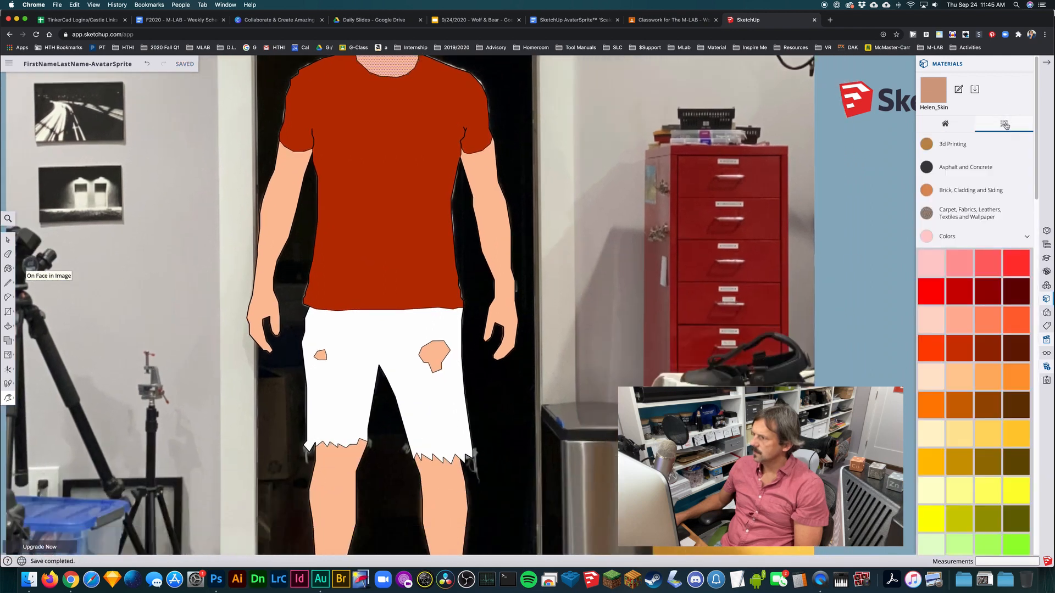
scroll(974, 305, down, 10)
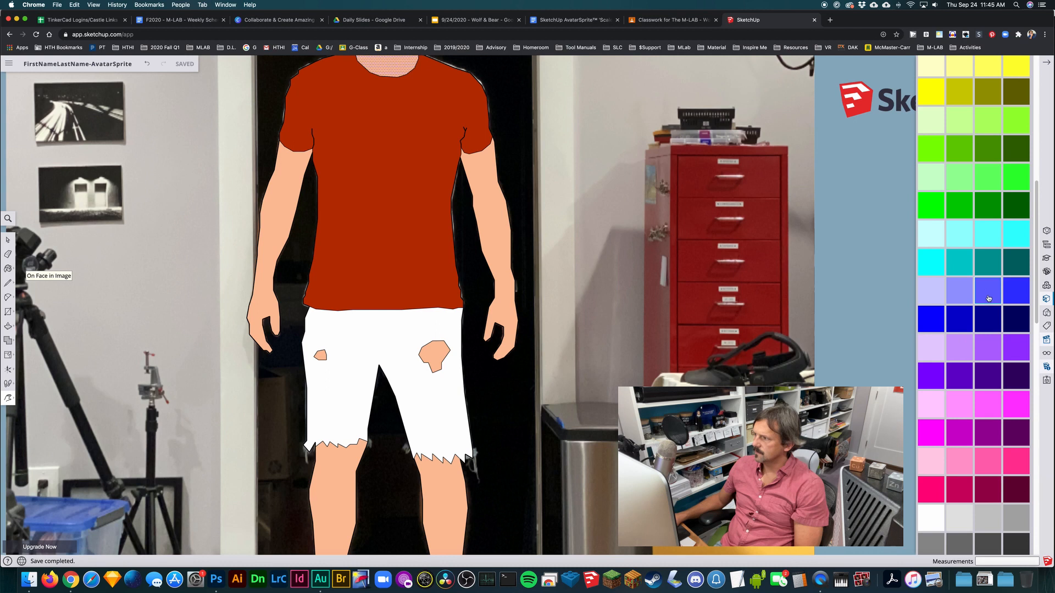
click(990, 296)
click(399, 332)
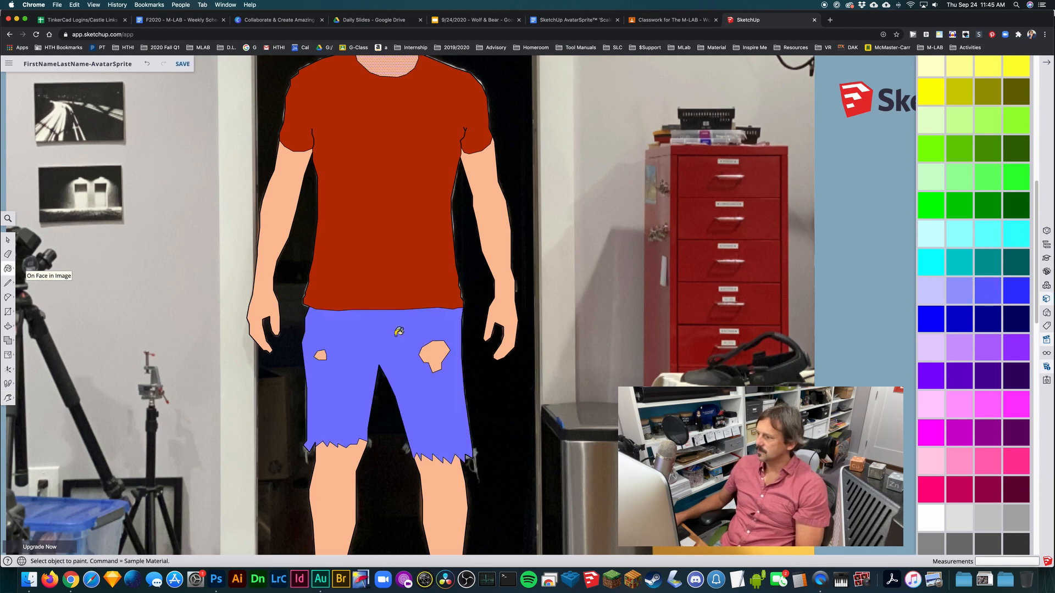
Paint both socks black using the Colors materials.
scroll(976, 394, down, 2)
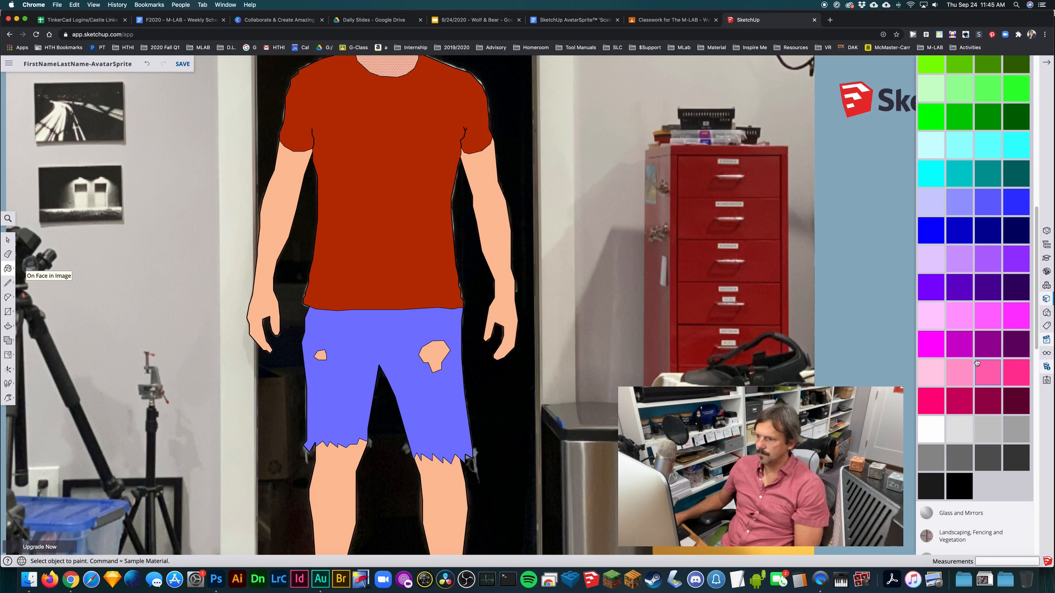
scroll(977, 362, up, 5)
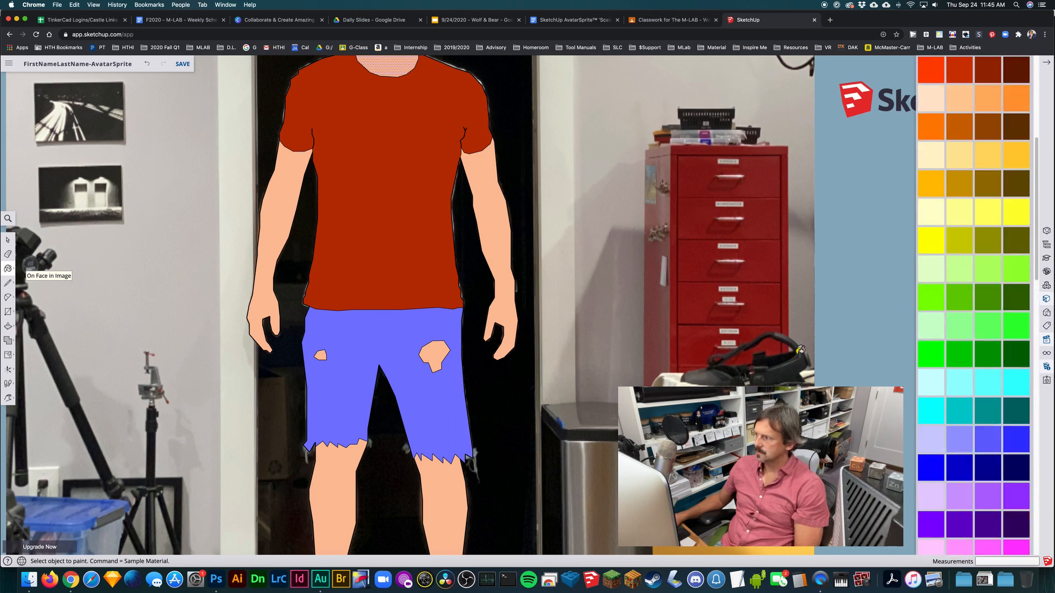
key(h)
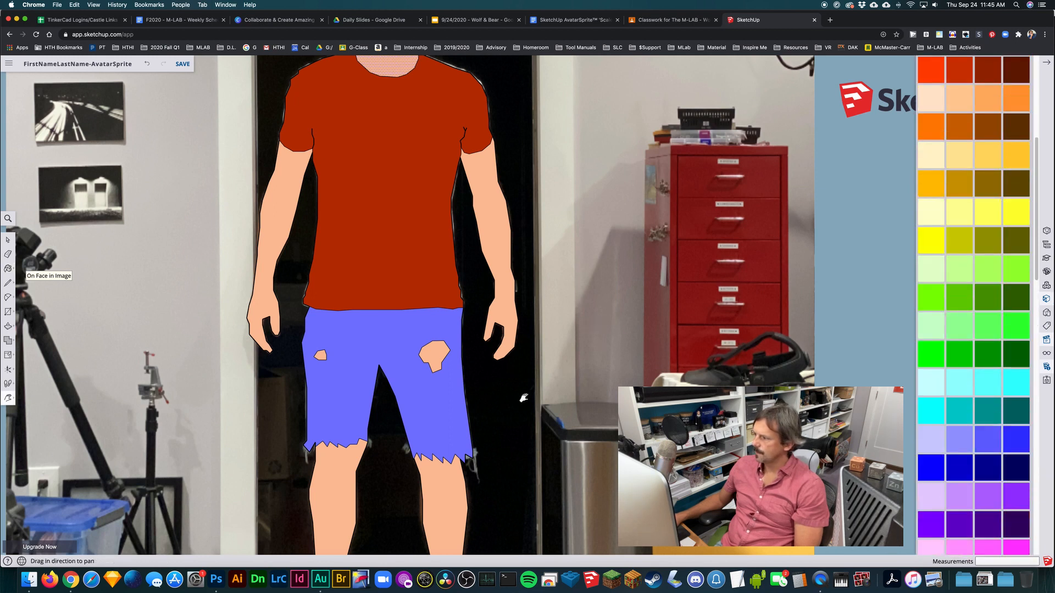
drag(526, 400, 558, 219)
drag(539, 367, 607, 227)
scroll(599, 307, up, 2)
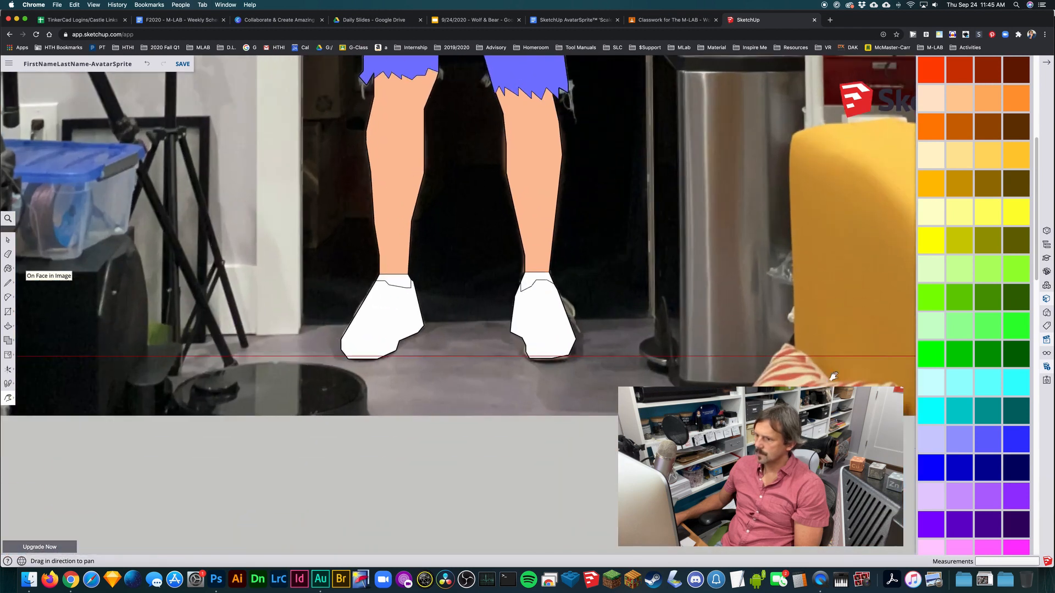
scroll(996, 388, up, 4)
scroll(992, 390, down, 9)
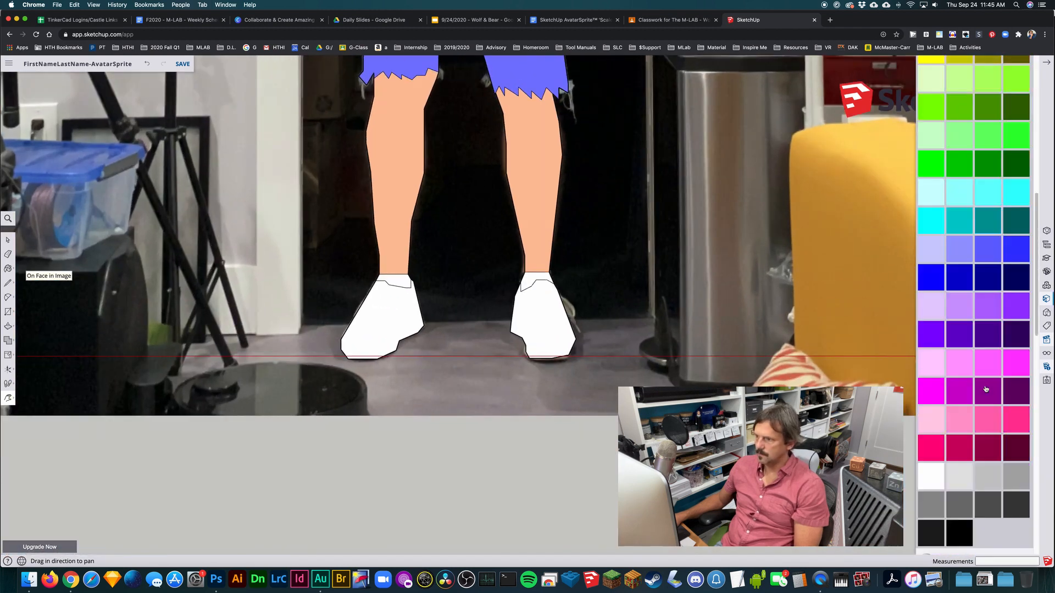
click(948, 459)
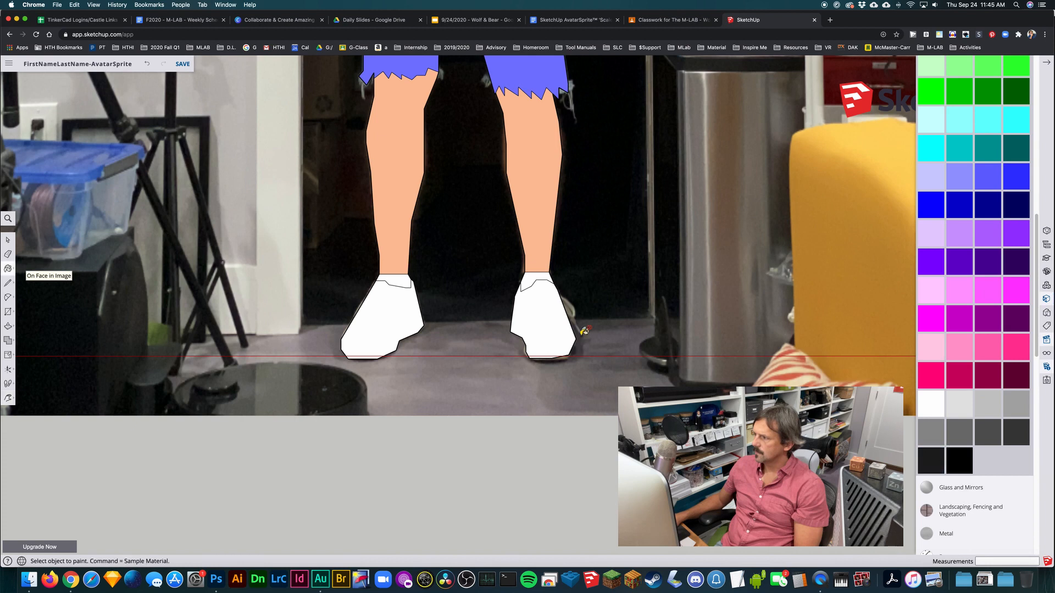
Repaint the shorts dark navy blue from the Colors materials.
key(h)
drag(655, 250, 648, 588)
drag(781, 140, 758, 354)
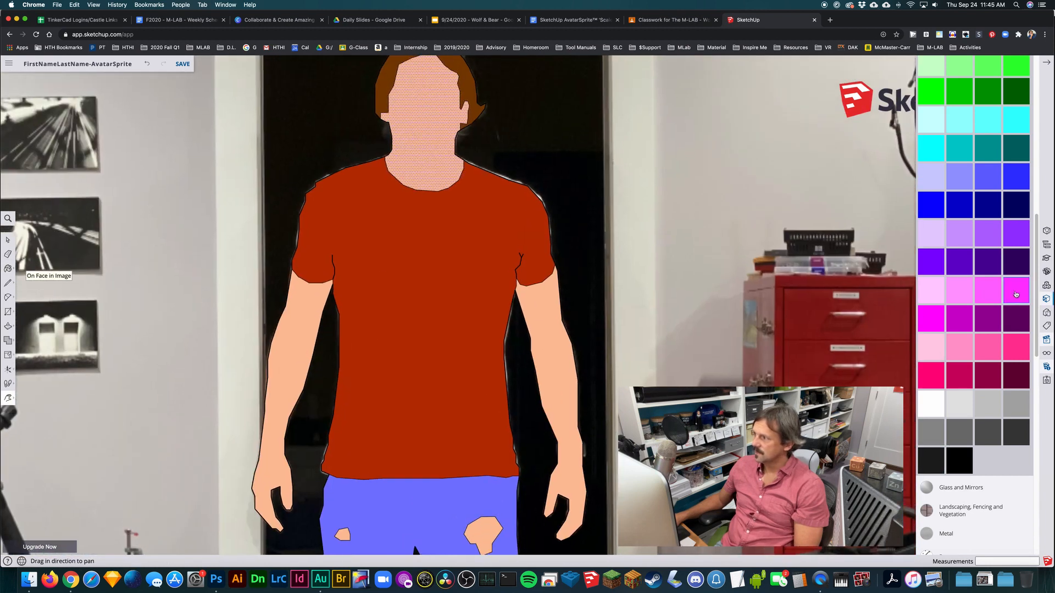
scroll(998, 245, up, 6)
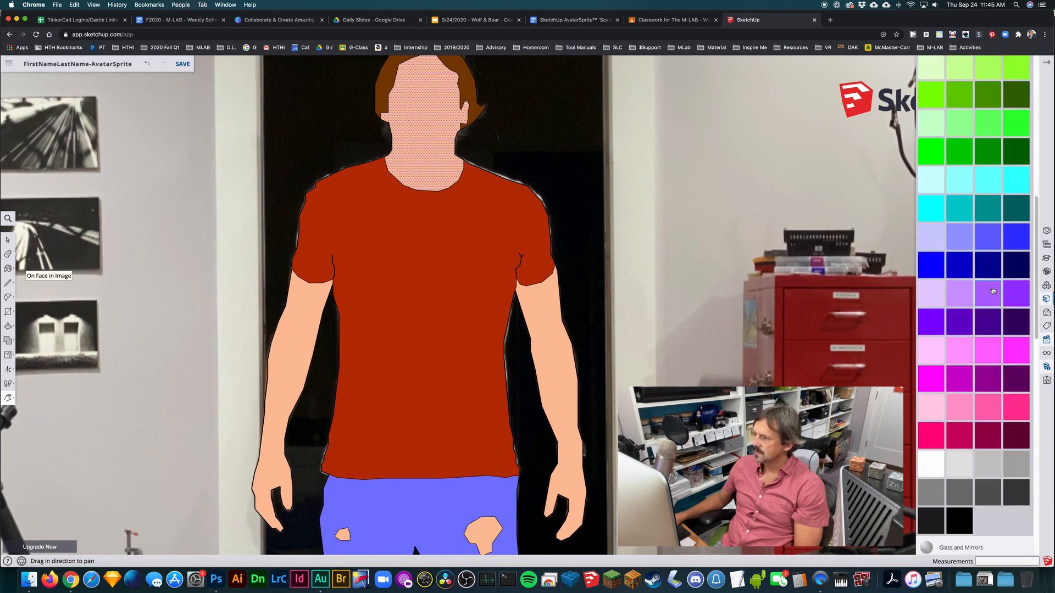
scroll(992, 324, up, 3)
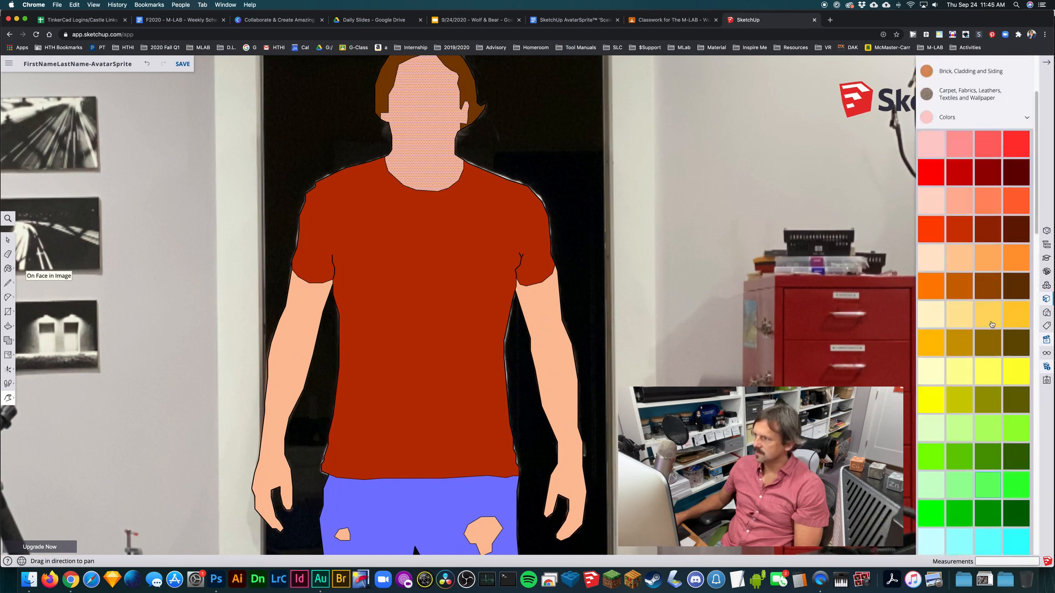
scroll(992, 325, down, 8)
scroll(991, 326, down, 2)
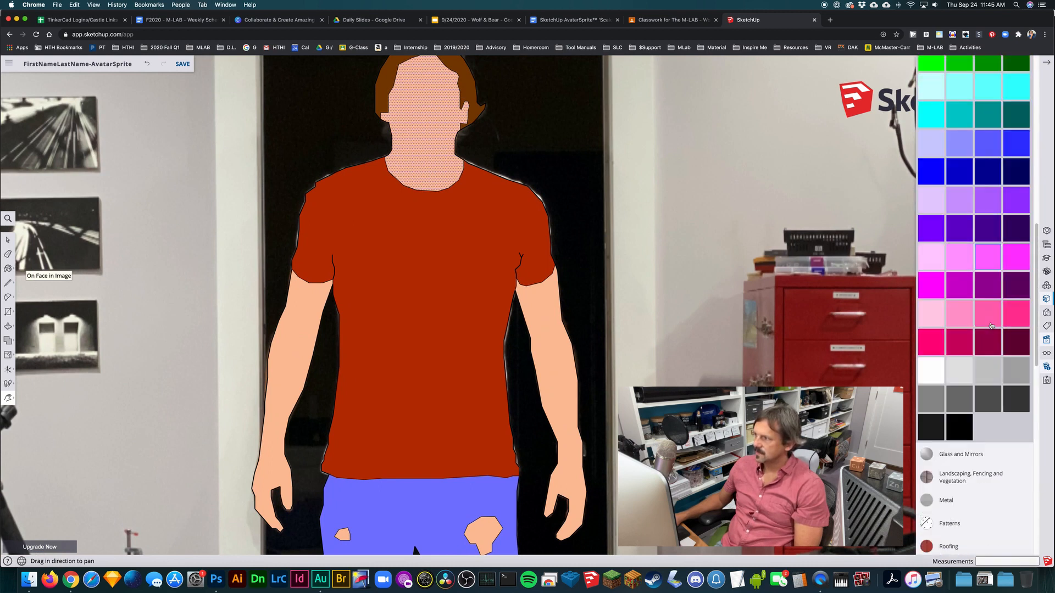
drag(643, 418, 659, 208)
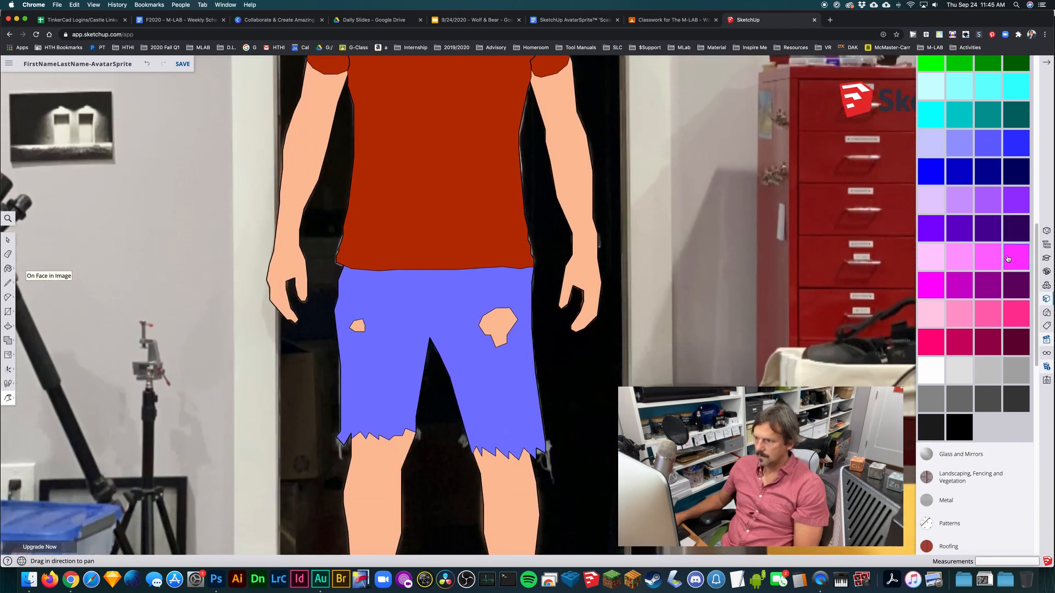
click(997, 178)
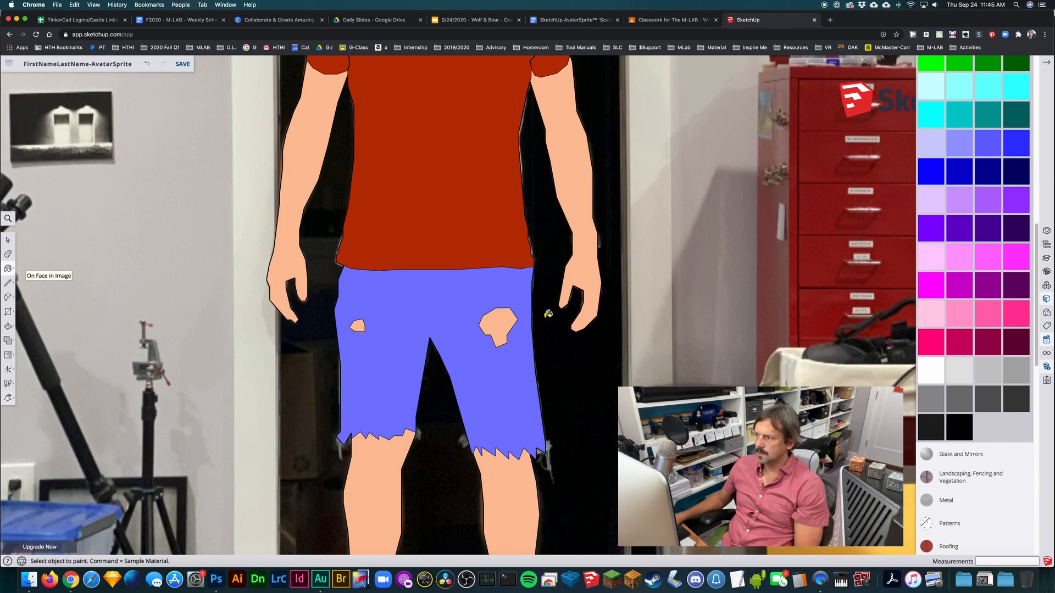
click(464, 307)
Clear the selection and repaint the T-shirt light grey from the Colors materials.
scroll(563, 309, down, 6)
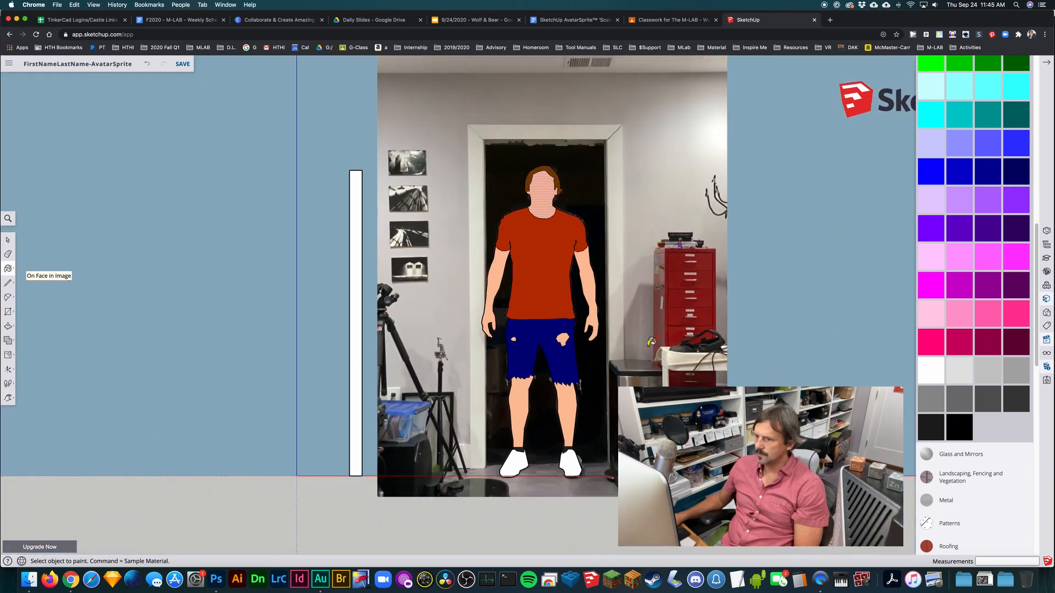
key(h)
drag(654, 273, 550, 303)
key(space)
click(695, 304)
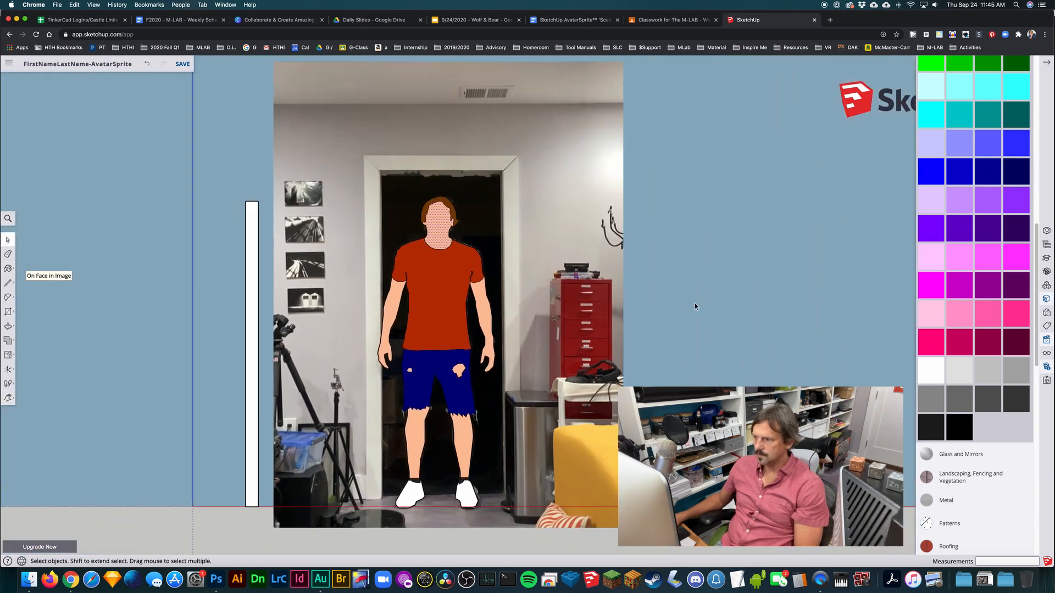
scroll(936, 280, up, 2)
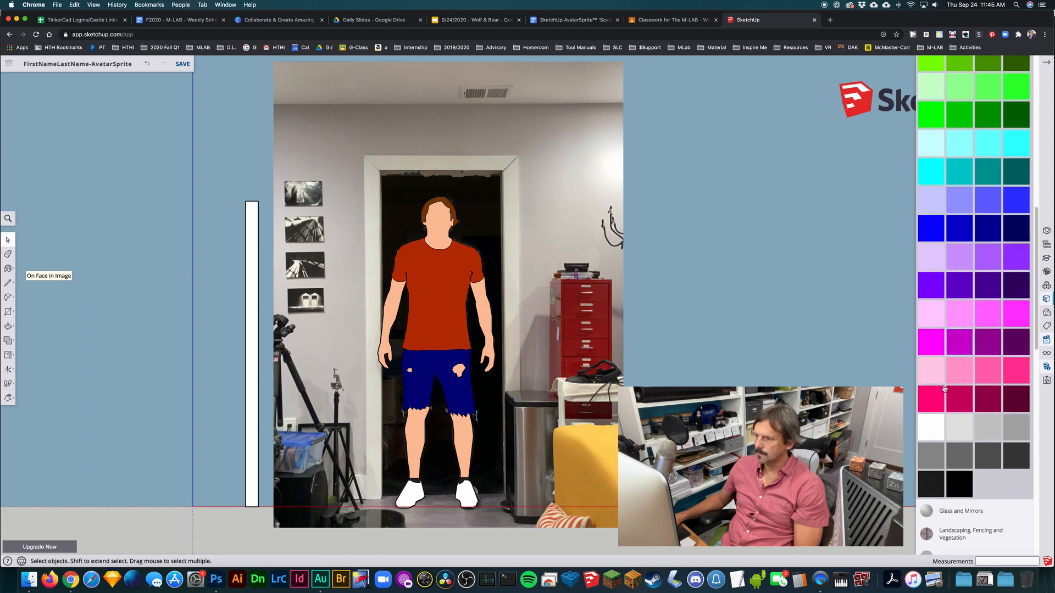
click(977, 426)
click(442, 311)
Delete the background reference photo behind the traced figure.
key(c)
key(h)
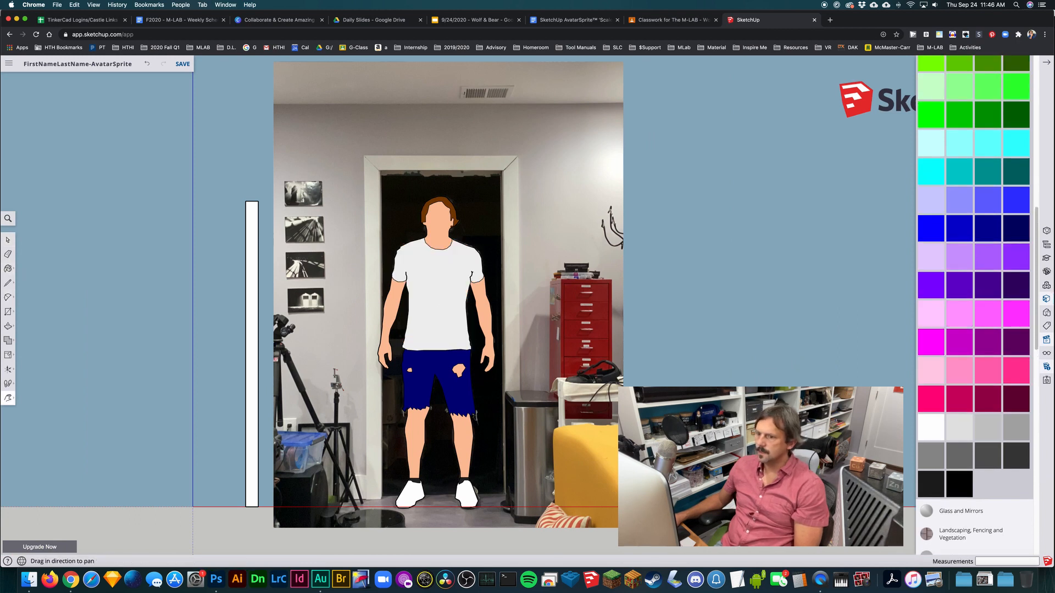
drag(700, 309, 697, 267)
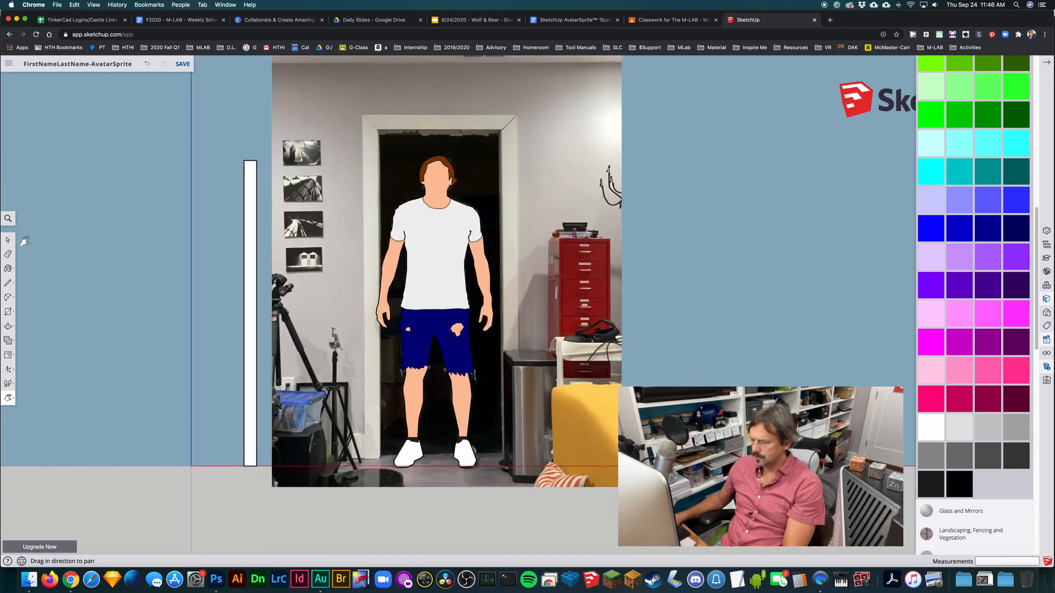
click(8, 240)
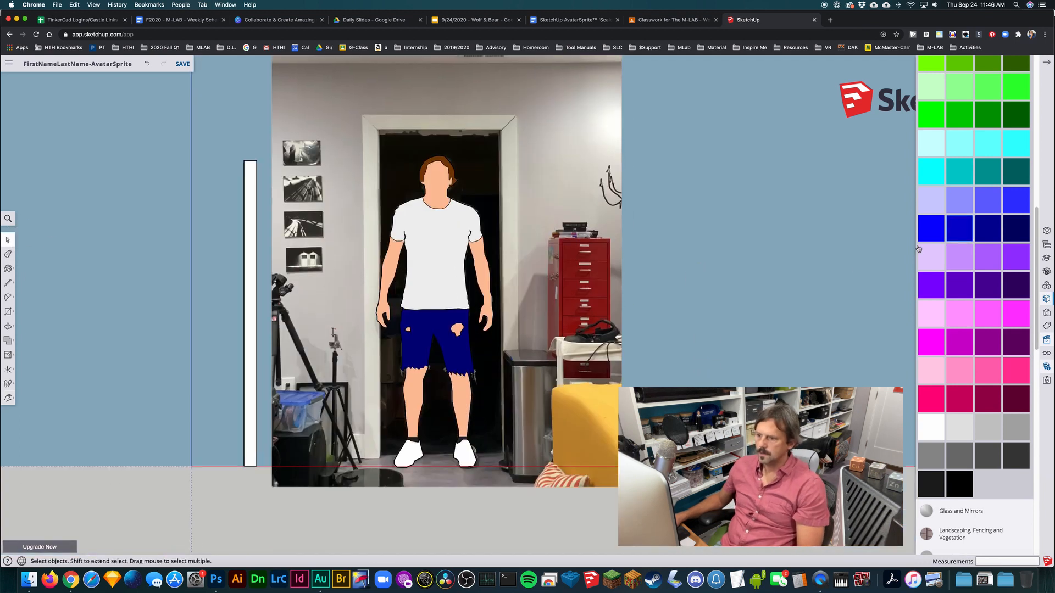
scroll(777, 292, up, 3)
scroll(650, 297, down, 3)
click(522, 199)
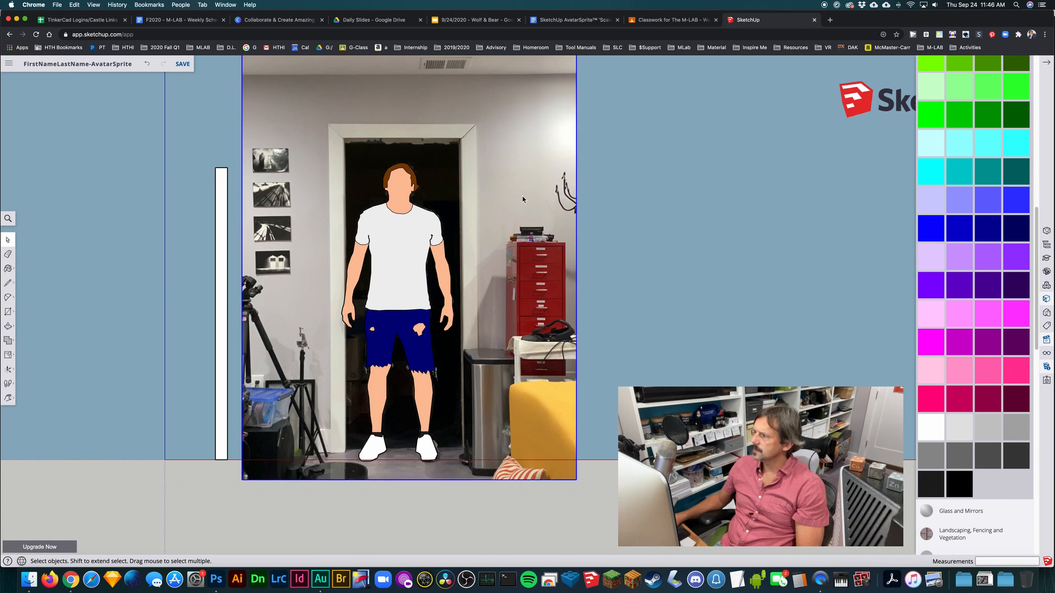
key(Delete)
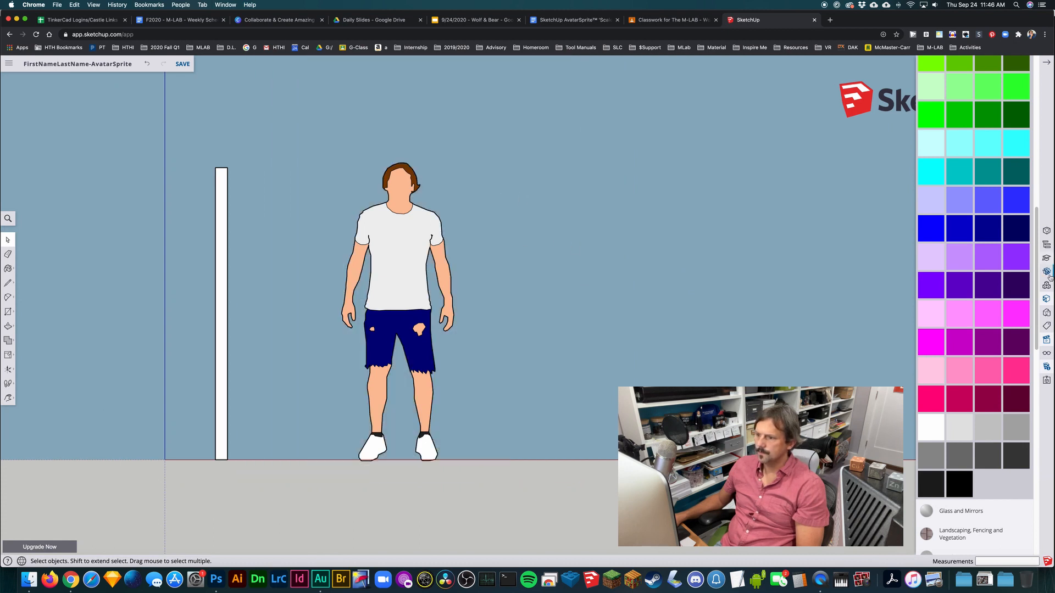
Switch the camera to perspective projection and delete the tall white bar beside the figure.
click(1047, 340)
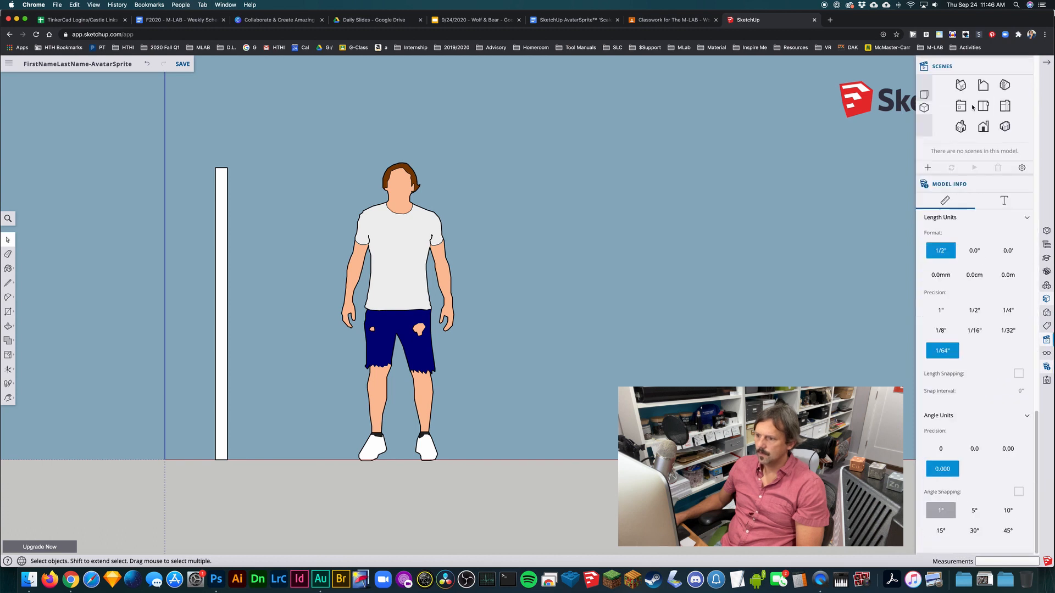
click(926, 96)
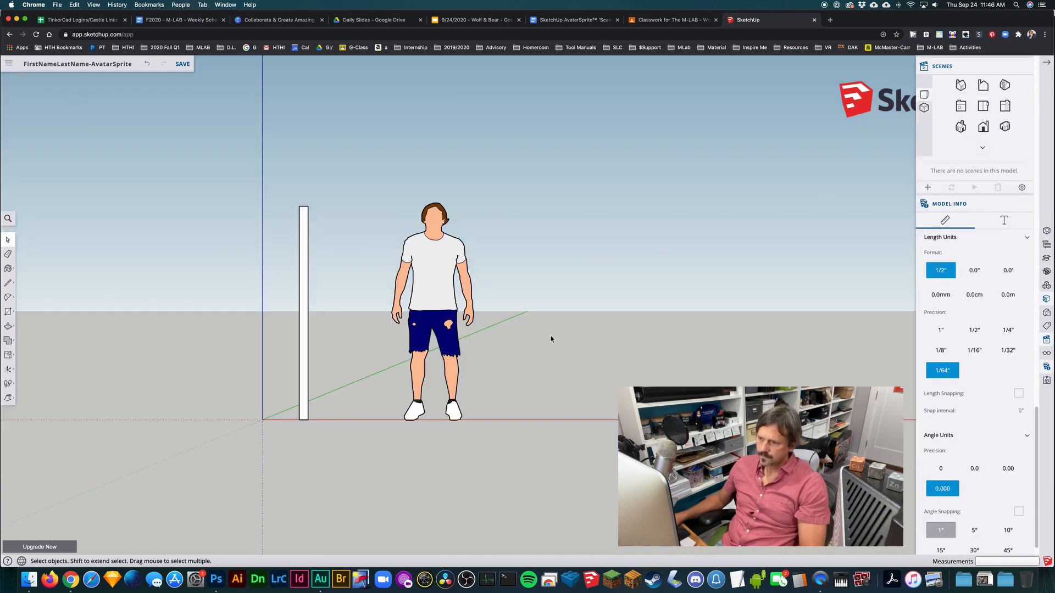
middle_drag(556, 354, 388, 240)
click(315, 260)
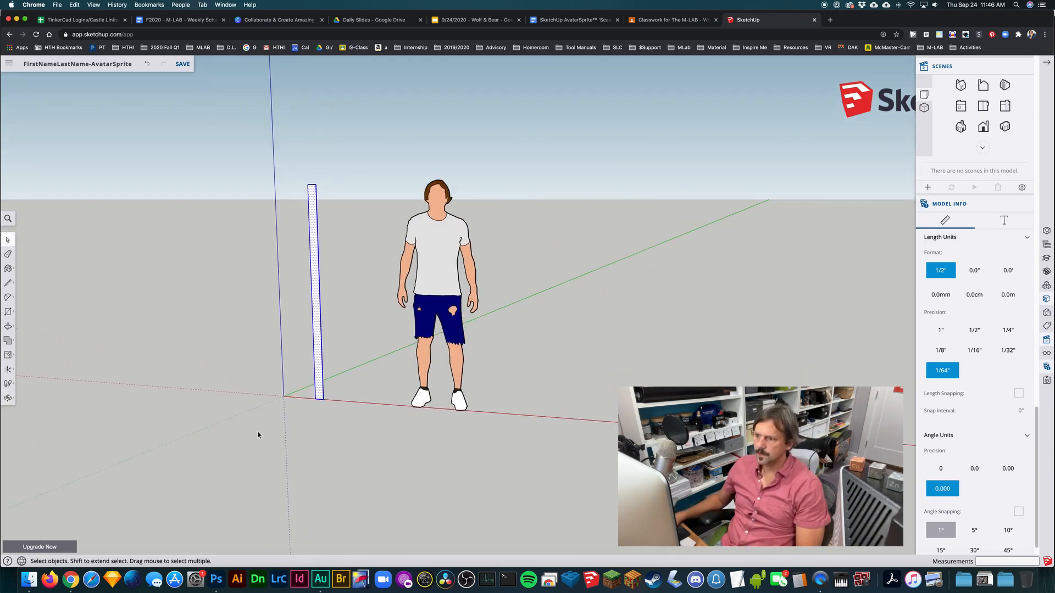
key(Delete)
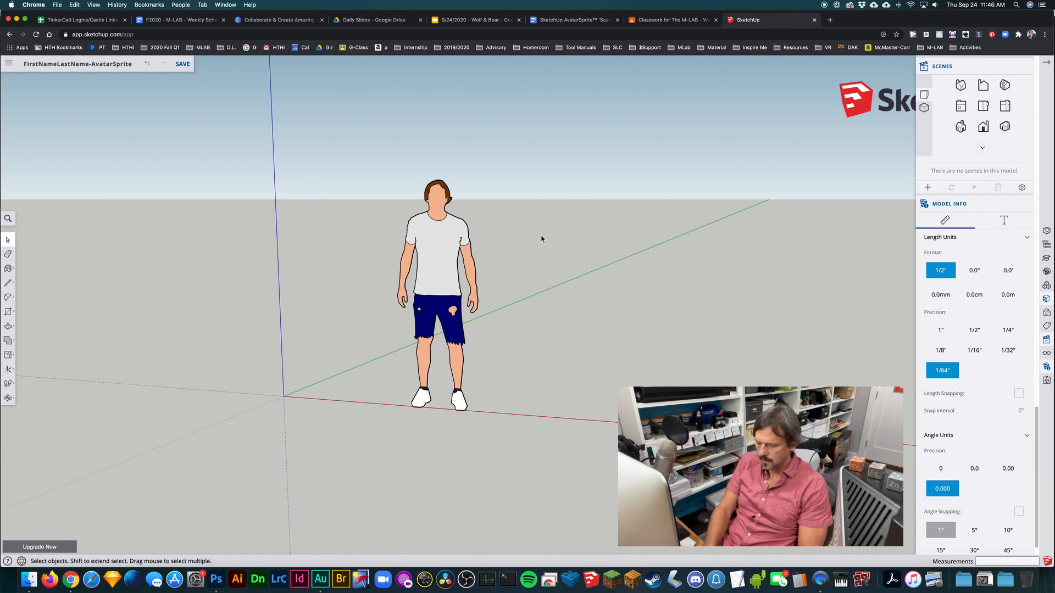
Make the whole figure a component named with the owner's first name followed by AvatarSprite™, set to always face the camera.
click(365, 444)
click(469, 246)
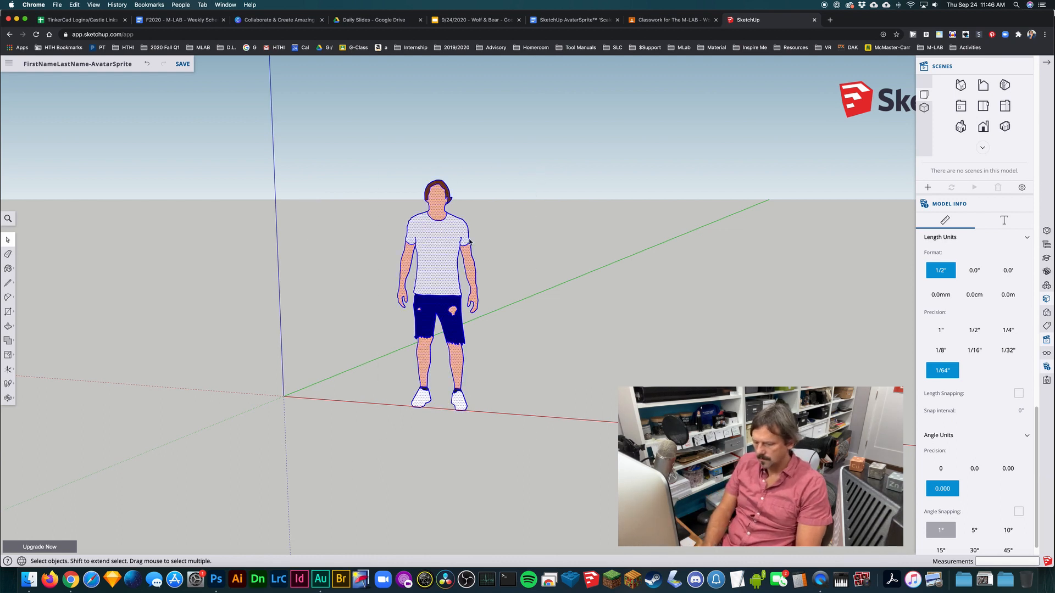
right_click(432, 259)
click(457, 369)
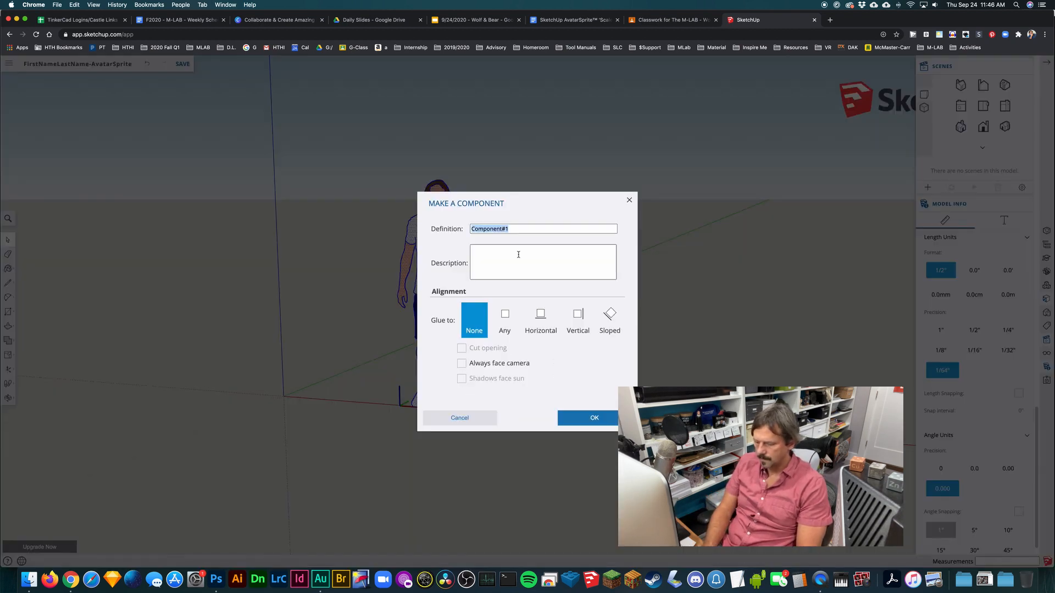
text(Dane AvatarSprite™)
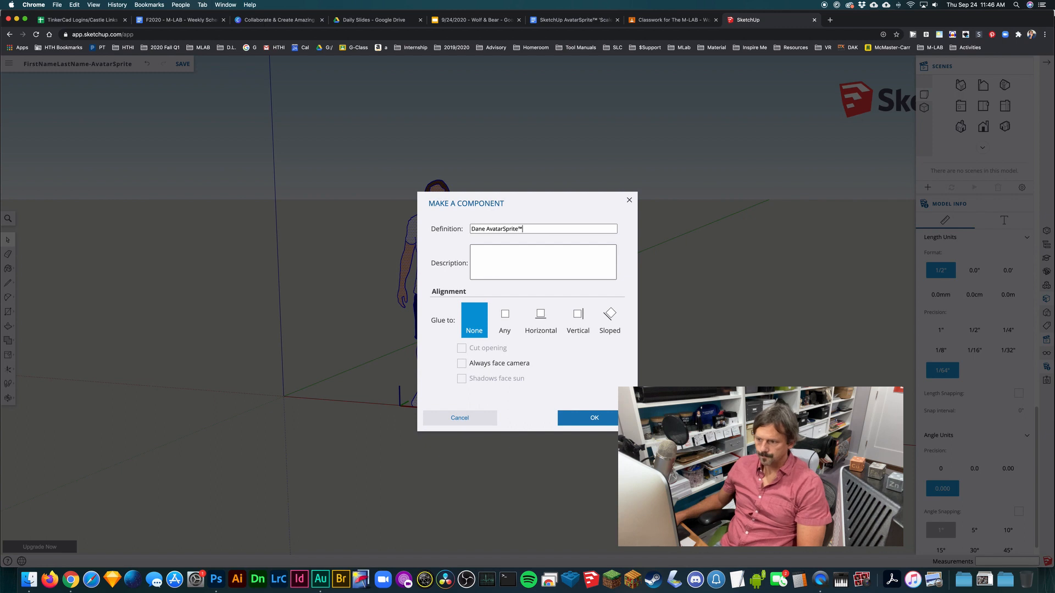
click(490, 365)
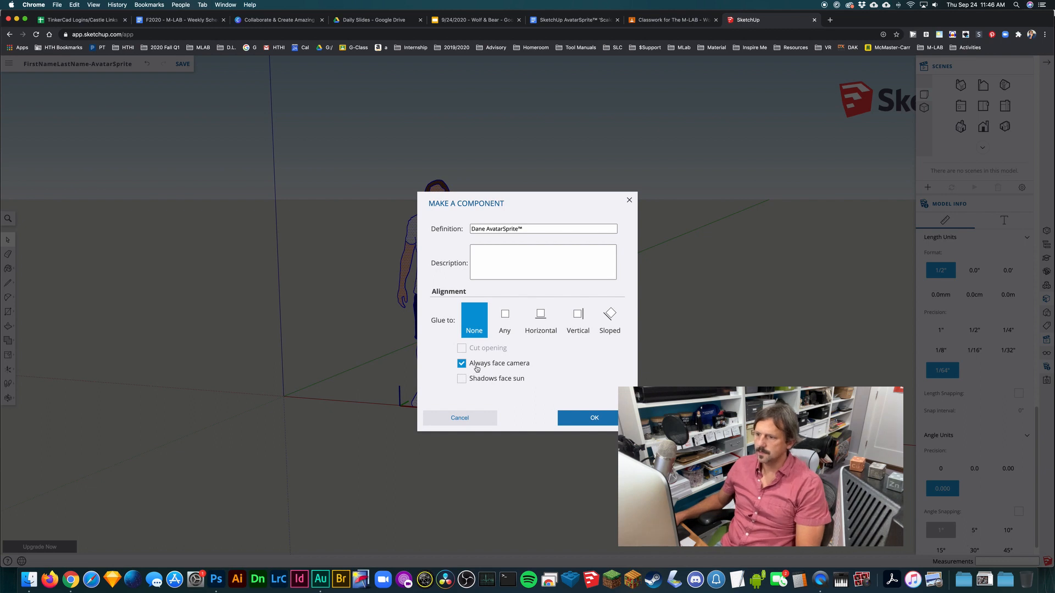
click(601, 423)
Try to redefine the component's axes starting from the lower corner of its bounding box, and undo the change.
middle_drag(567, 369, 221, 362)
scroll(221, 362, up, 1)
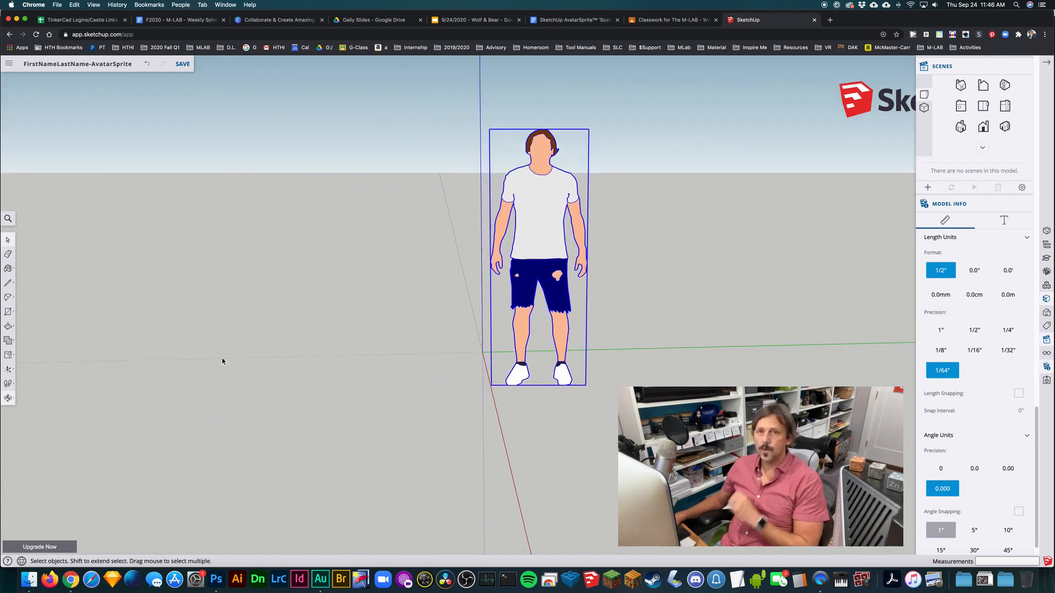
click(238, 304)
middle_drag(238, 304, 487, 292)
click(548, 225)
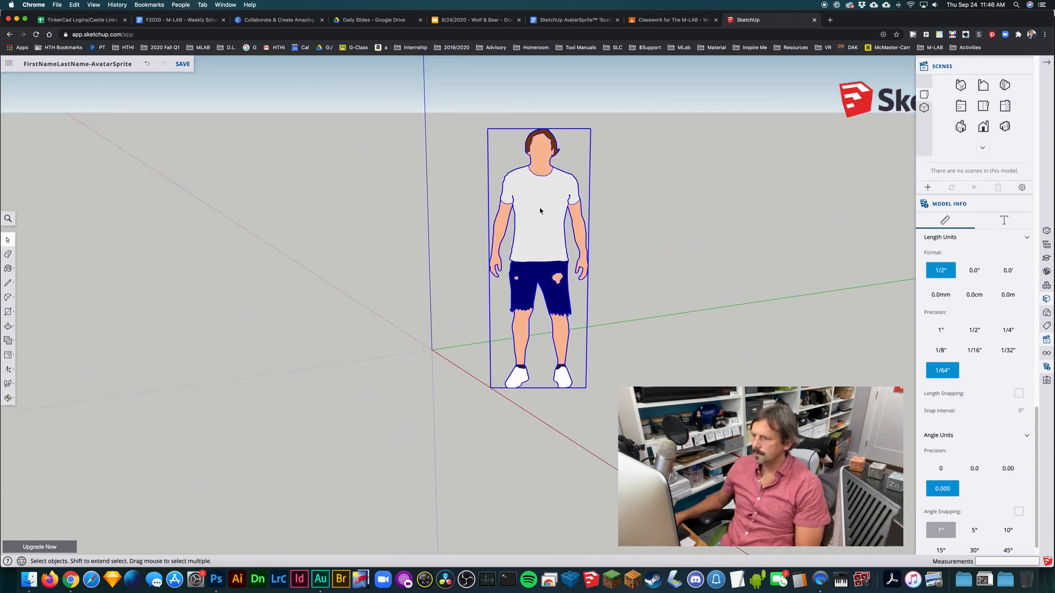
right_click(542, 215)
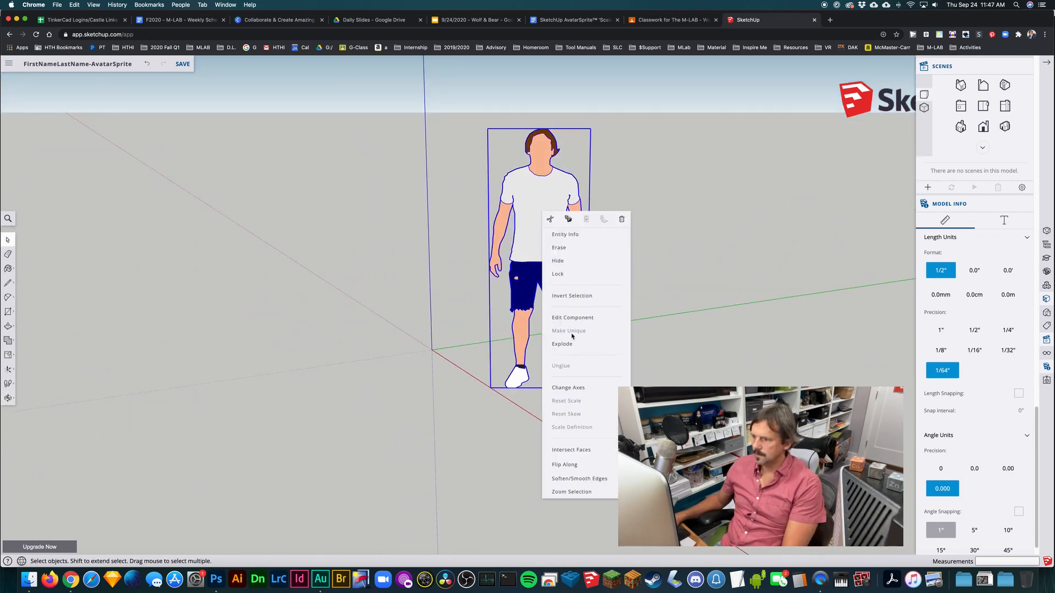
click(580, 388)
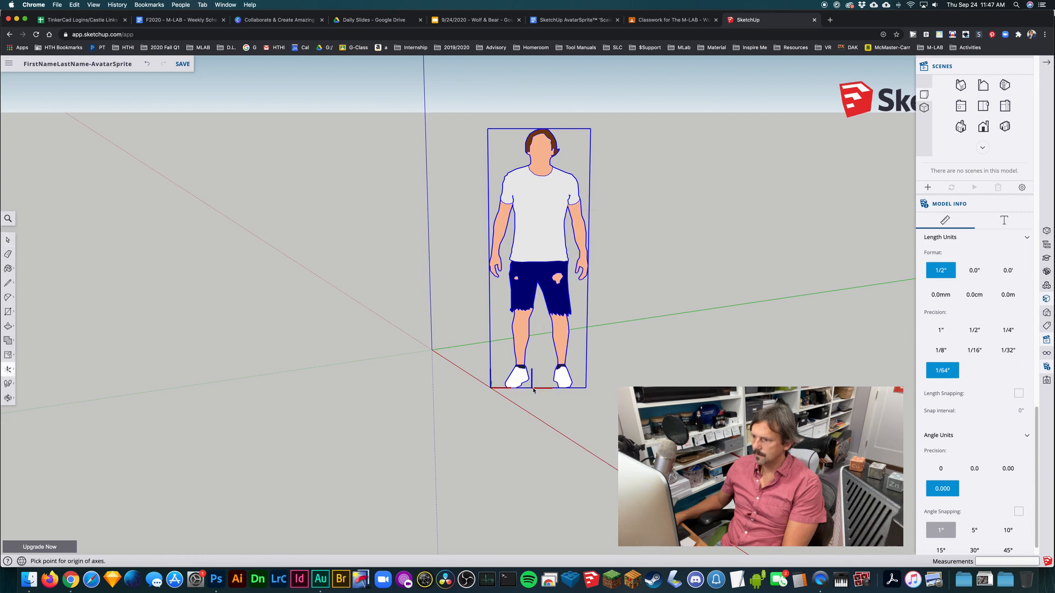
click(491, 388)
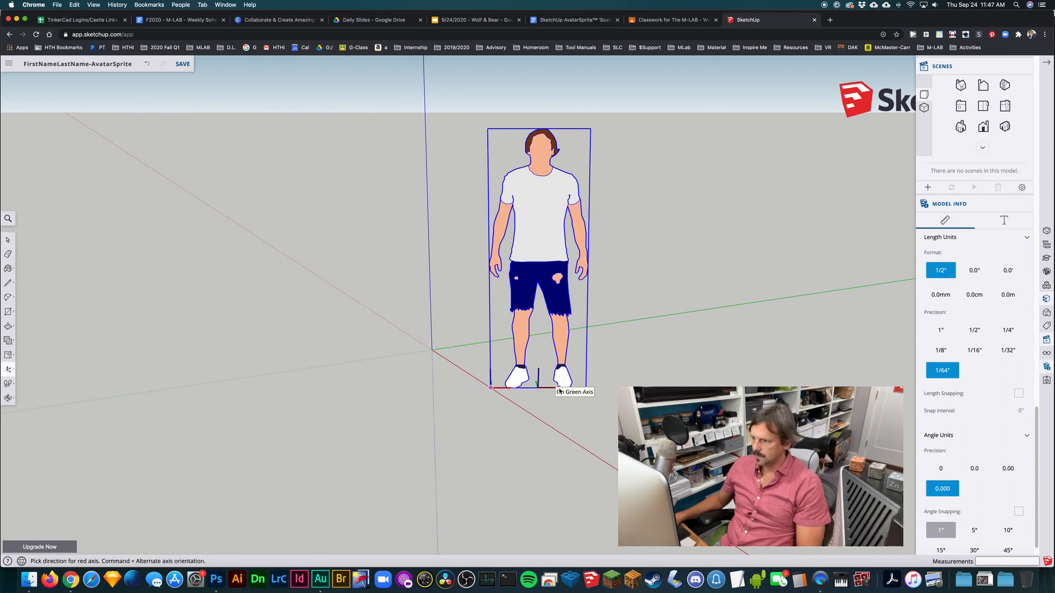
click(559, 391)
click(560, 391)
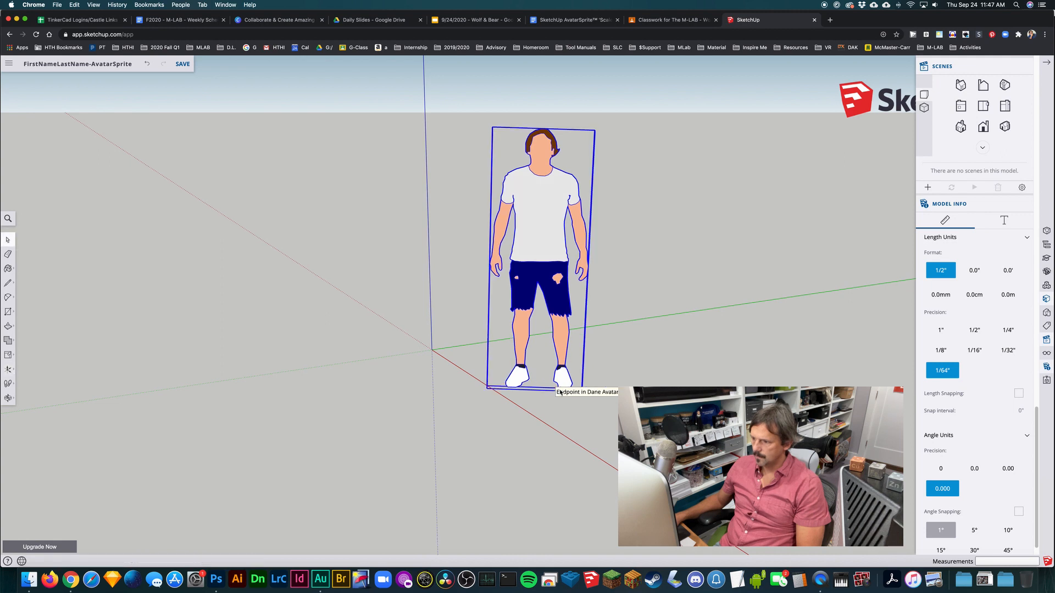
key(super+z)
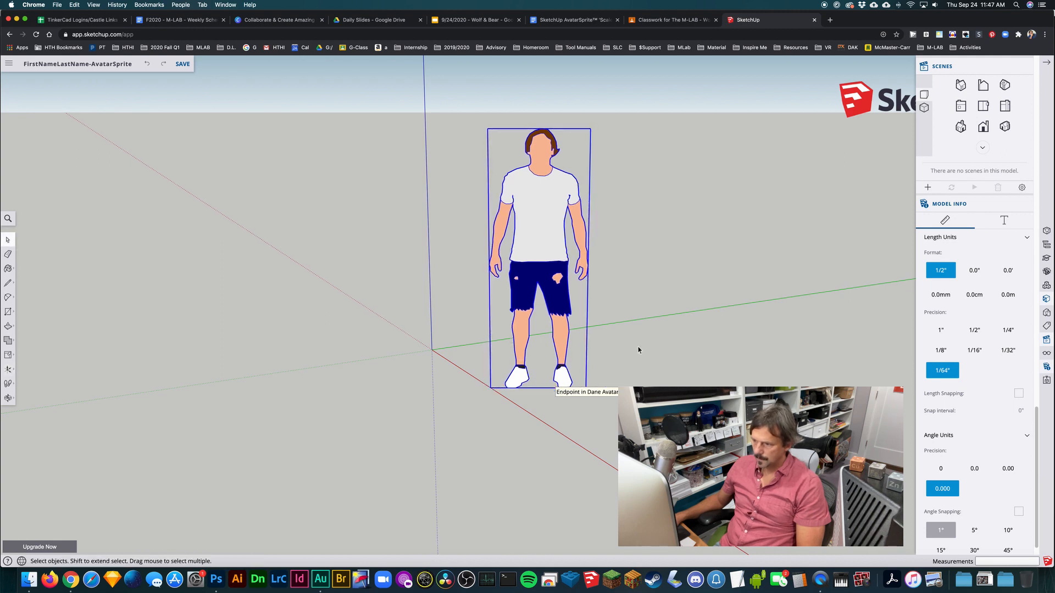
Try to place the component's axes origin on its base line midway between the shoes.
right_click(553, 352)
click(568, 456)
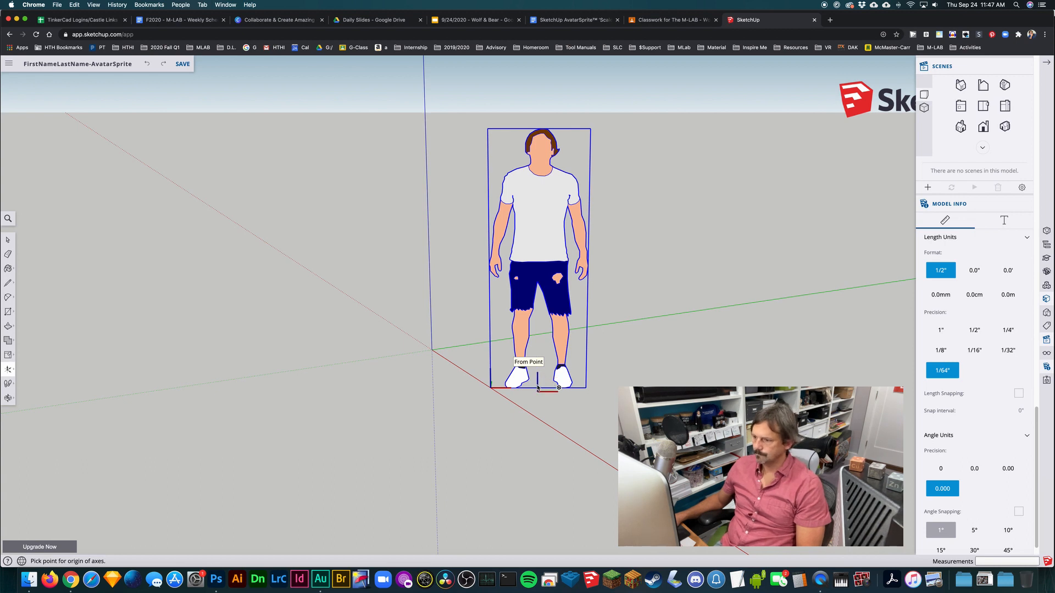
click(536, 391)
click(539, 388)
key(space)
Open the avatar component for editing to inspect where its axes sit, and close it again.
scroll(564, 407, down, 3)
right_click(495, 441)
click(493, 439)
middle_drag(493, 439, 666, 372)
click(568, 306)
right_click(568, 306)
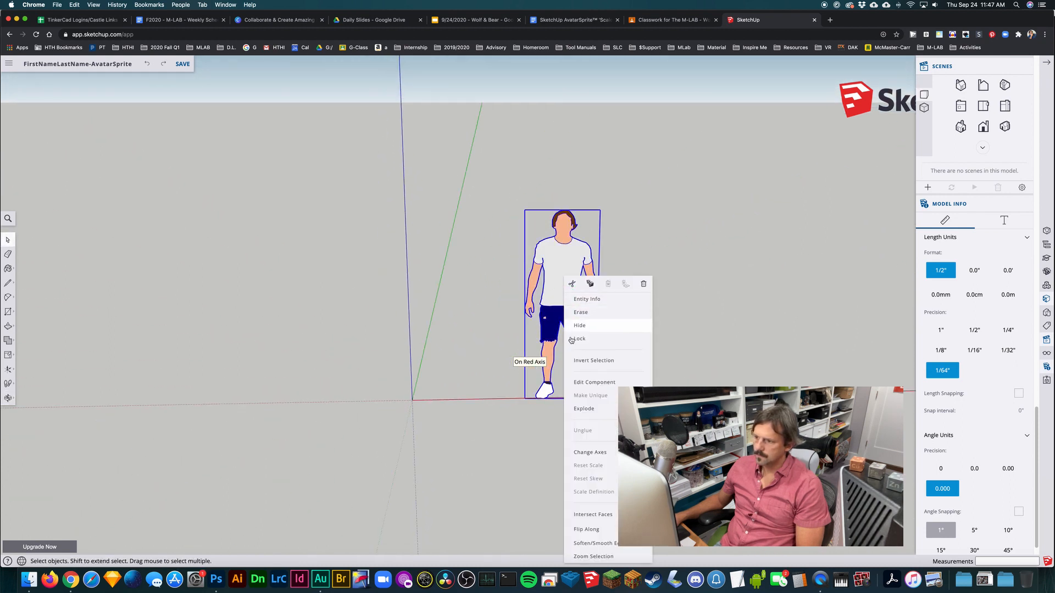
click(596, 383)
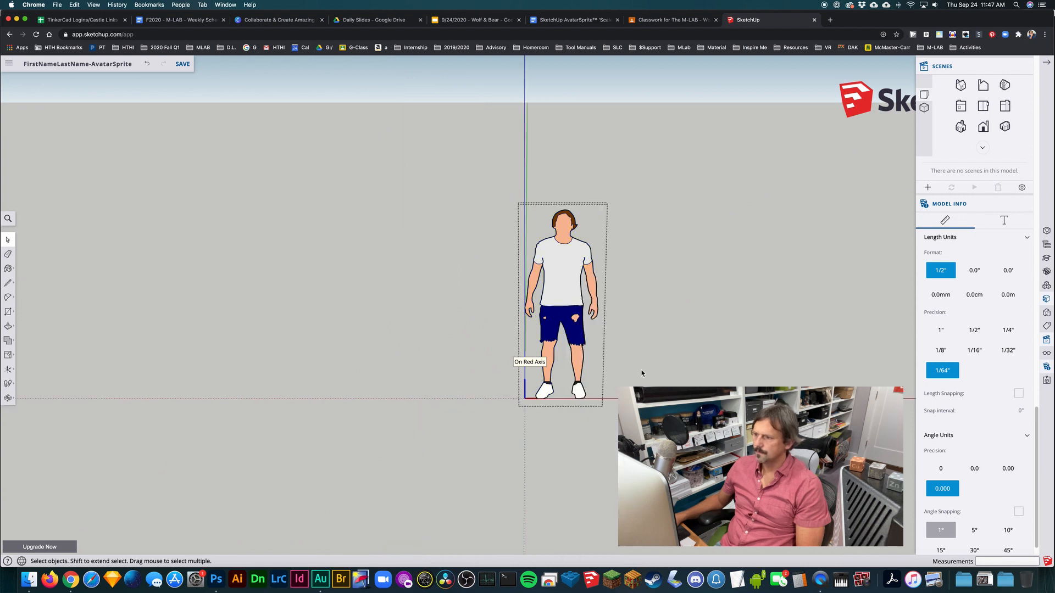
scroll(579, 322, up, 3)
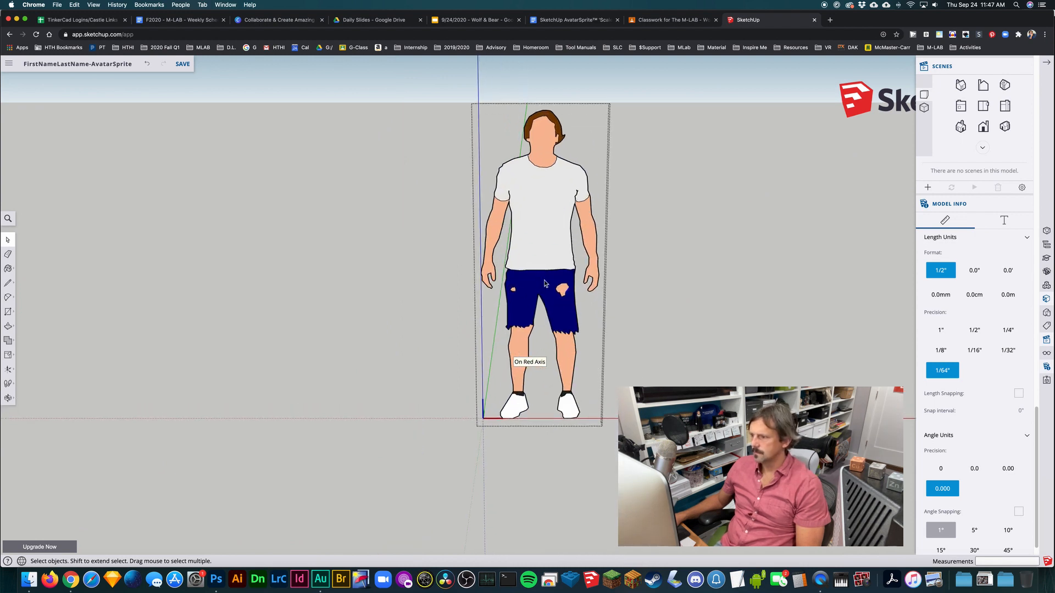
click(644, 241)
Reopen the component for editing, select all of its geometry and show its entity info.
click(516, 298)
right_click(554, 217)
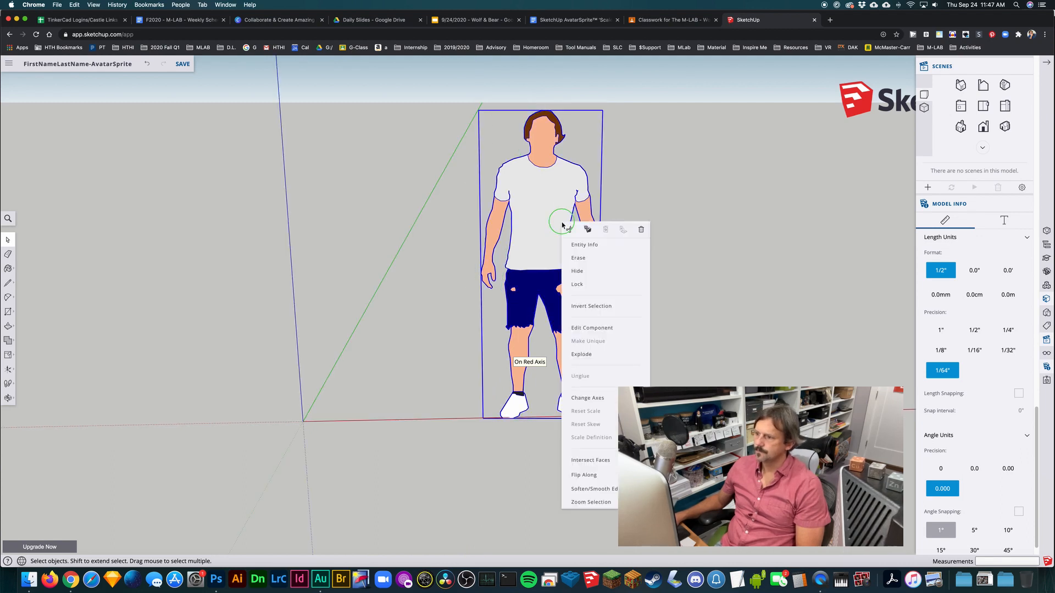
click(583, 331)
click(547, 215)
double_click(546, 217)
right_click(548, 222)
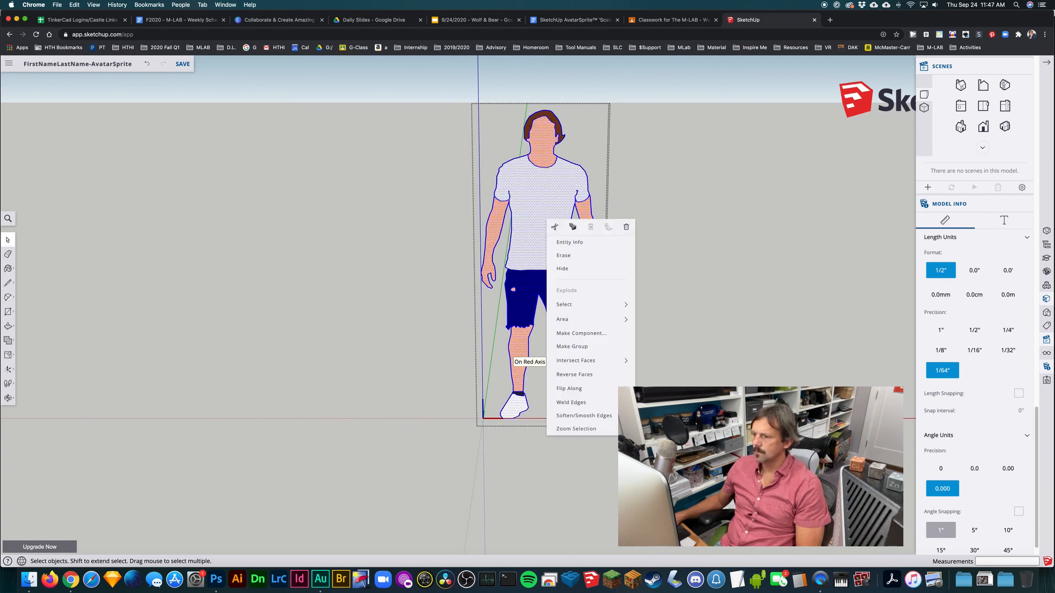
click(581, 244)
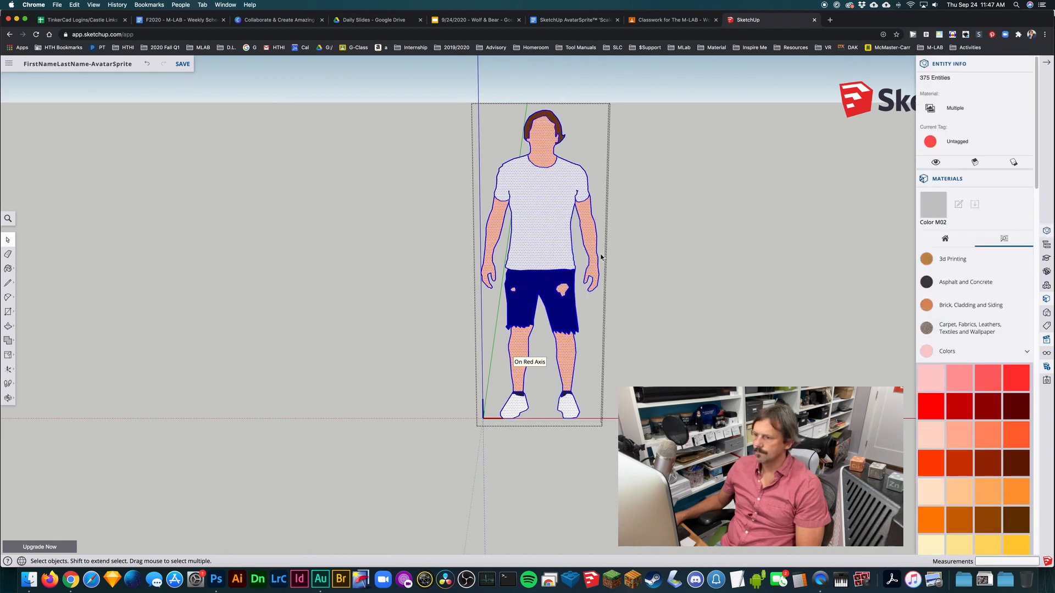
click(772, 313)
Change the component's axes so that their origin lies at ground level midway between the figure's shoes.
scroll(648, 419, down, 5)
scroll(546, 419, up, 8)
middle_drag(585, 301, 603, 360)
drag(603, 360, 643, 424)
scroll(617, 372, down, 3)
key(space)
click(536, 323)
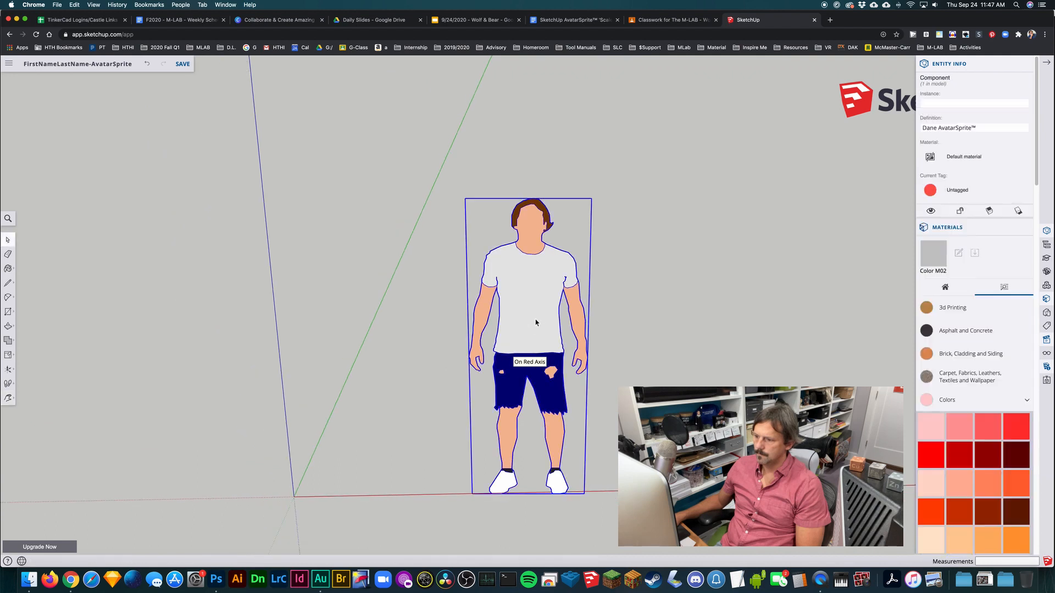
right_click(584, 438)
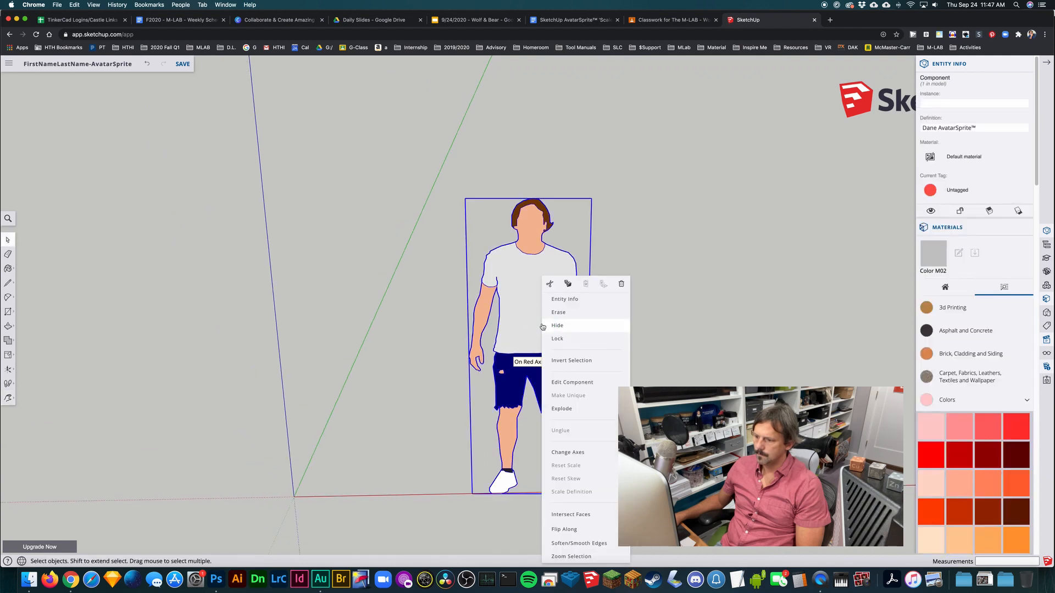
click(569, 452)
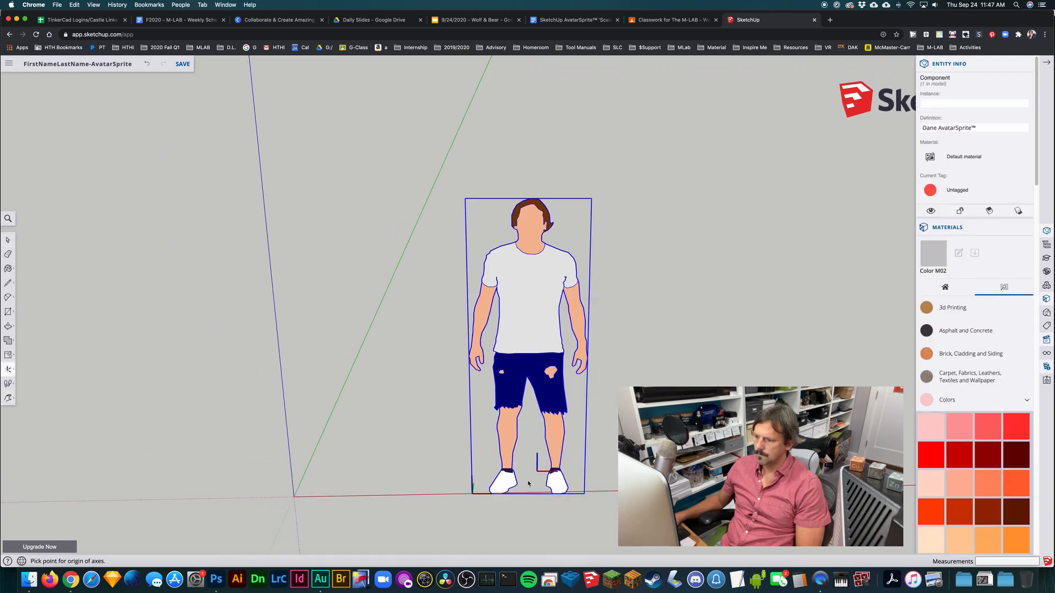
click(472, 493)
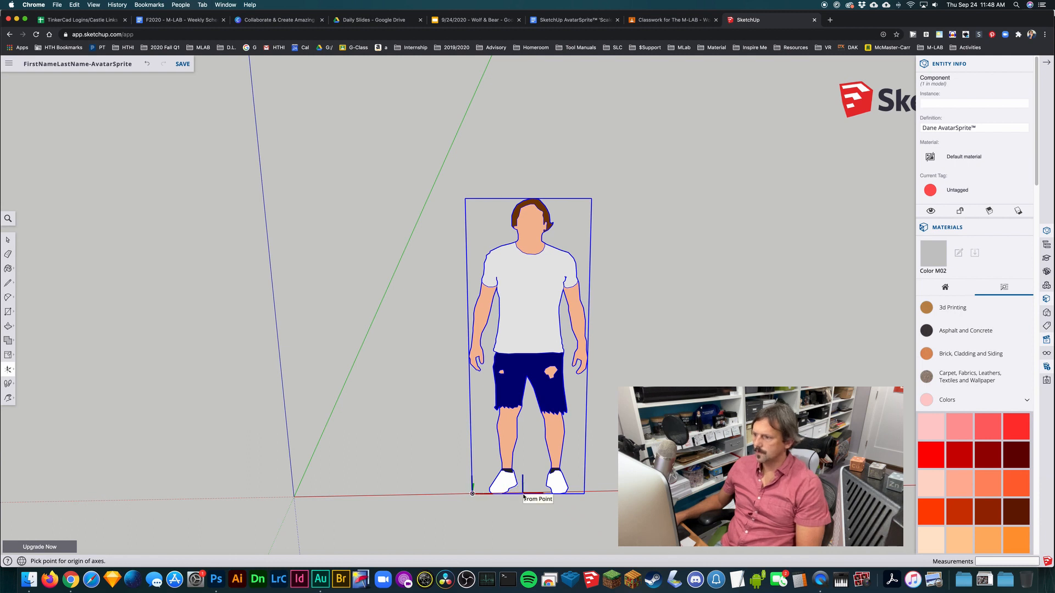
click(523, 494)
click(524, 497)
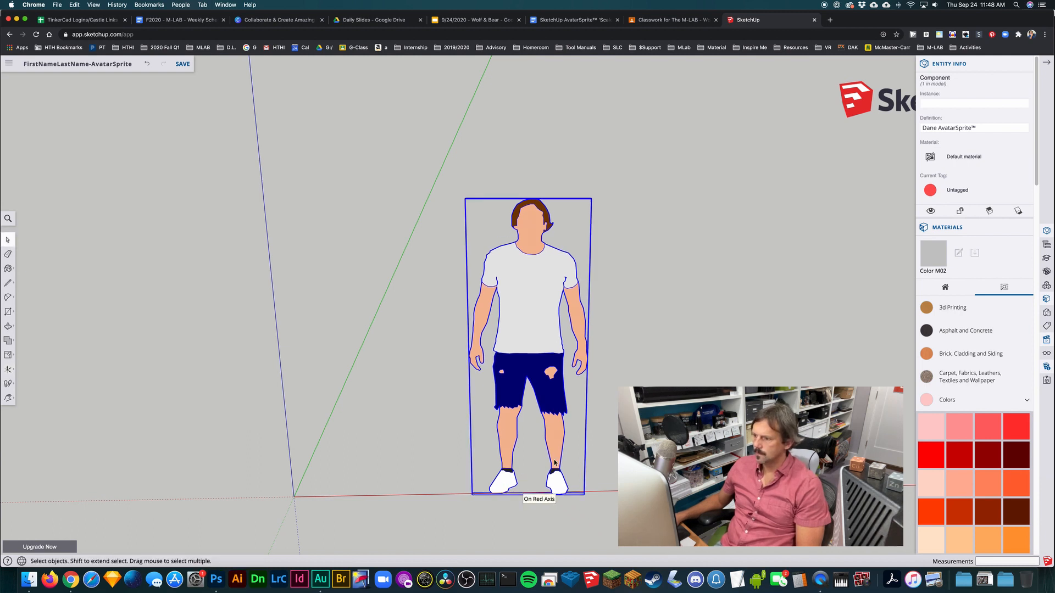
Examine from different viewing angles how the figure turns towards the camera.
middle_drag(555, 483, 492, 400)
click(308, 434)
scroll(440, 424, up, 3)
scroll(622, 443, down, 4)
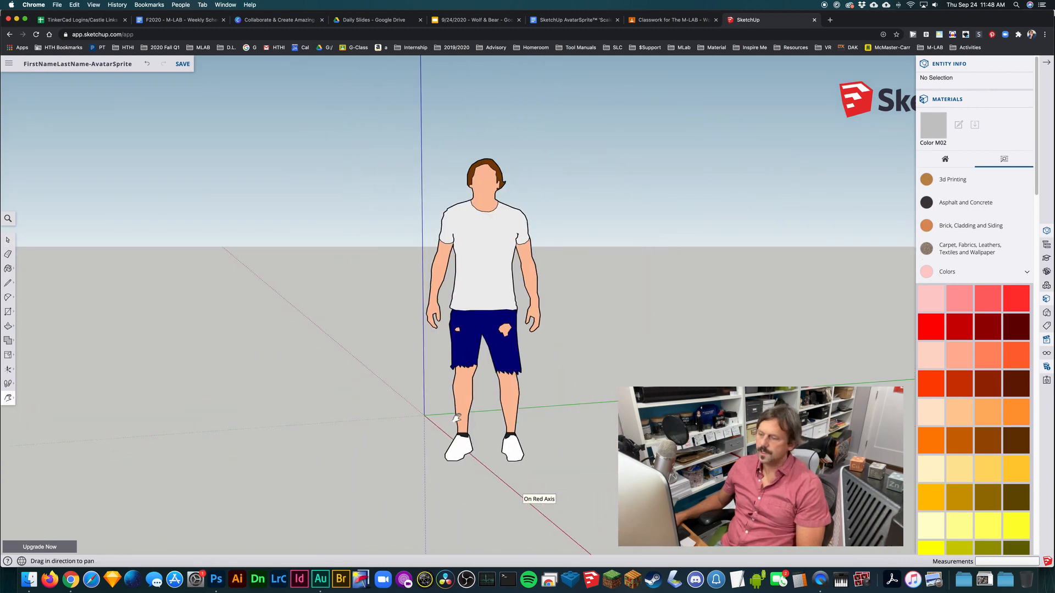
scroll(455, 410, down, 3)
scroll(448, 414, up, 3)
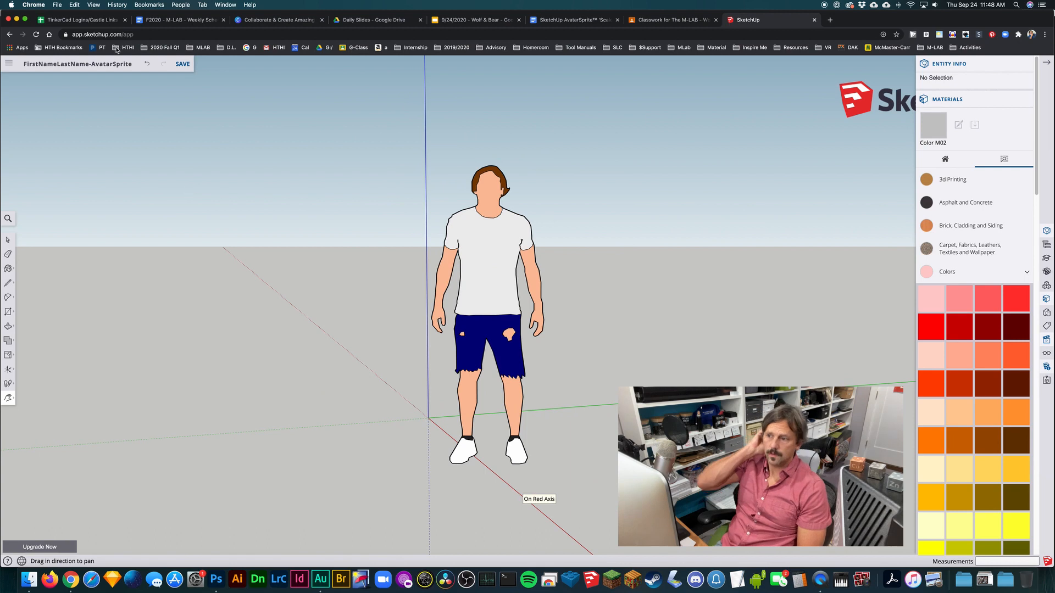
Open the export format options for the model.
click(9, 63)
mouse_move(32, 166)
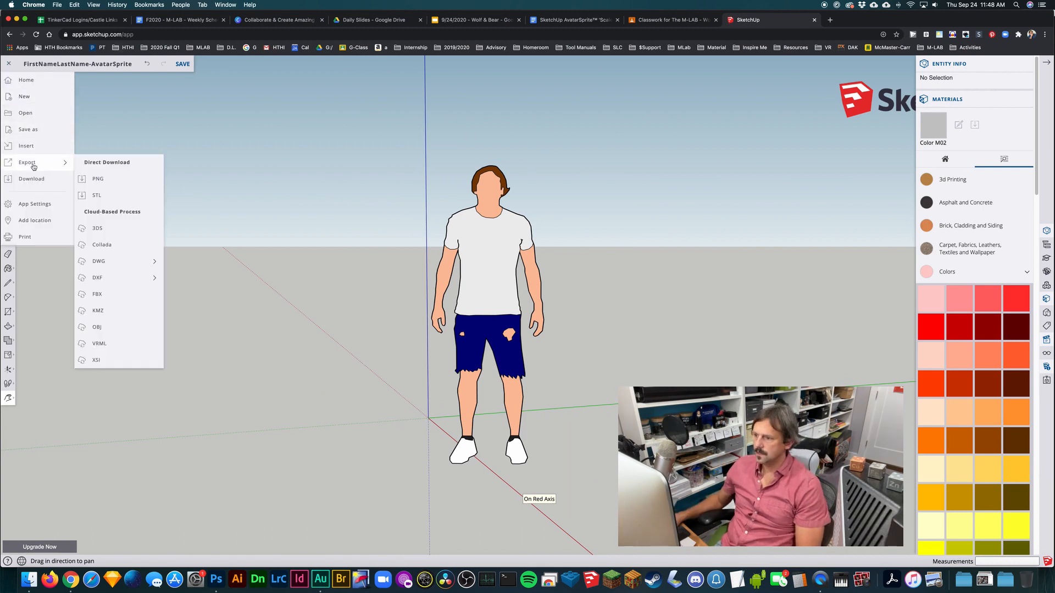